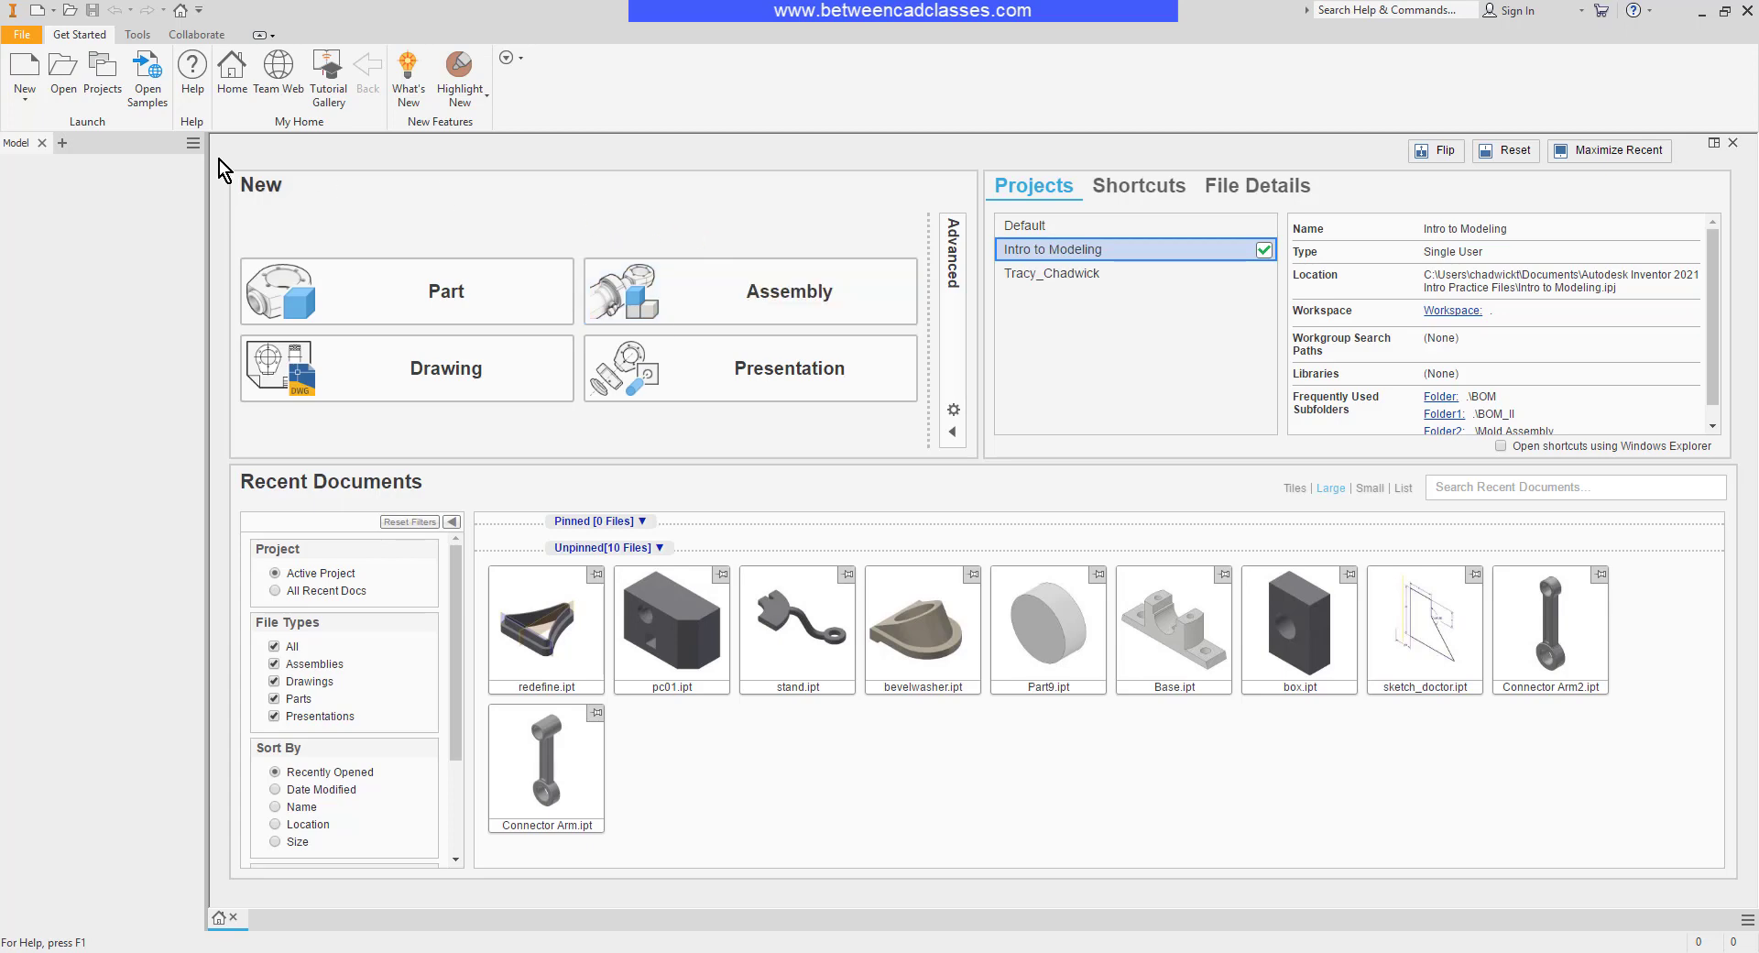
Step: Create a new assembly file from the metric Standard (mm).iam template
left_click(23, 77)
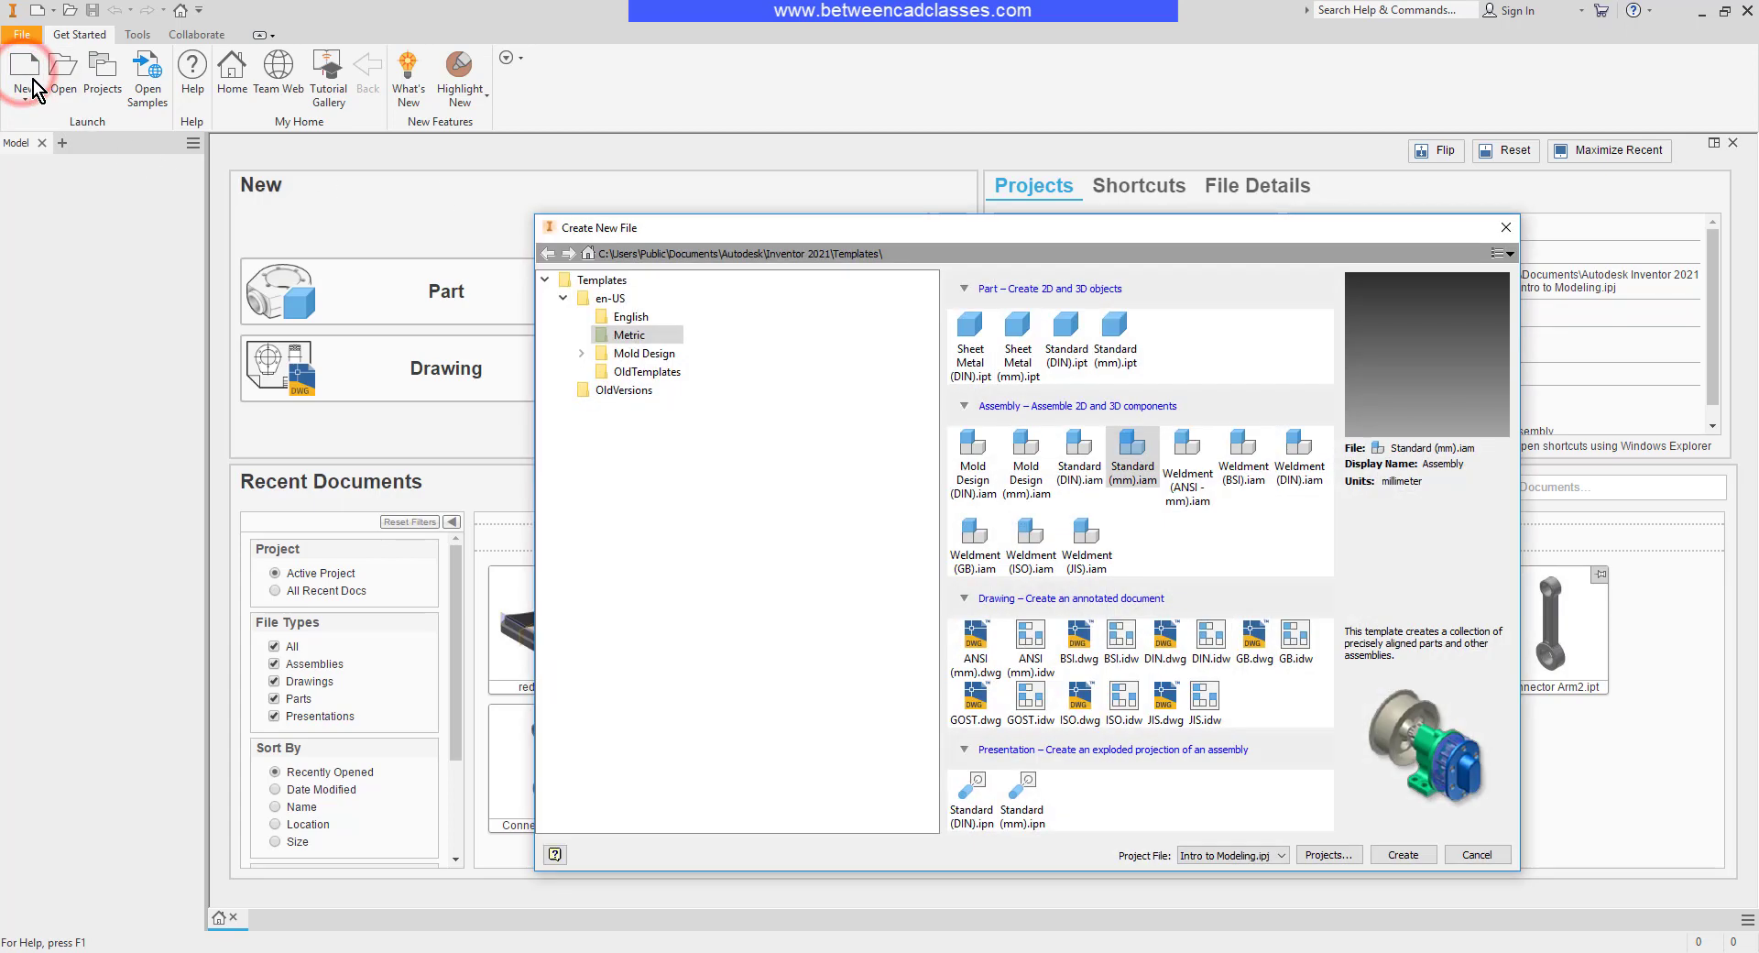
left_click(636, 335)
left_click(650, 336)
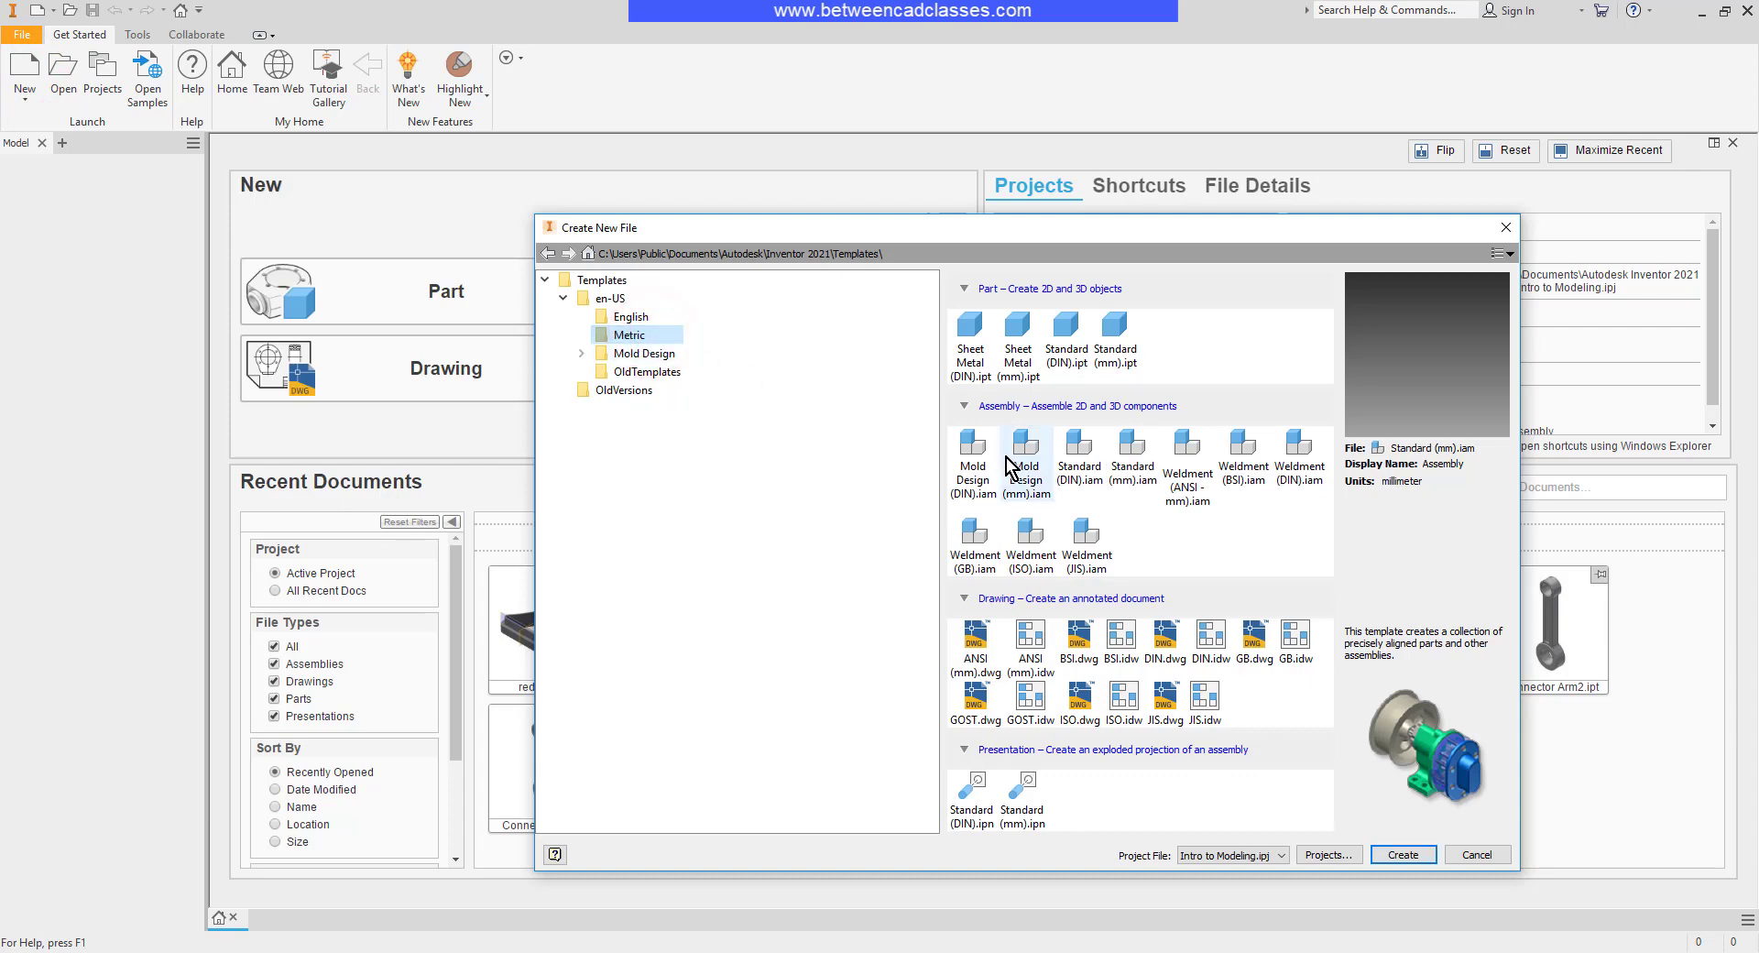
left_click(1136, 488)
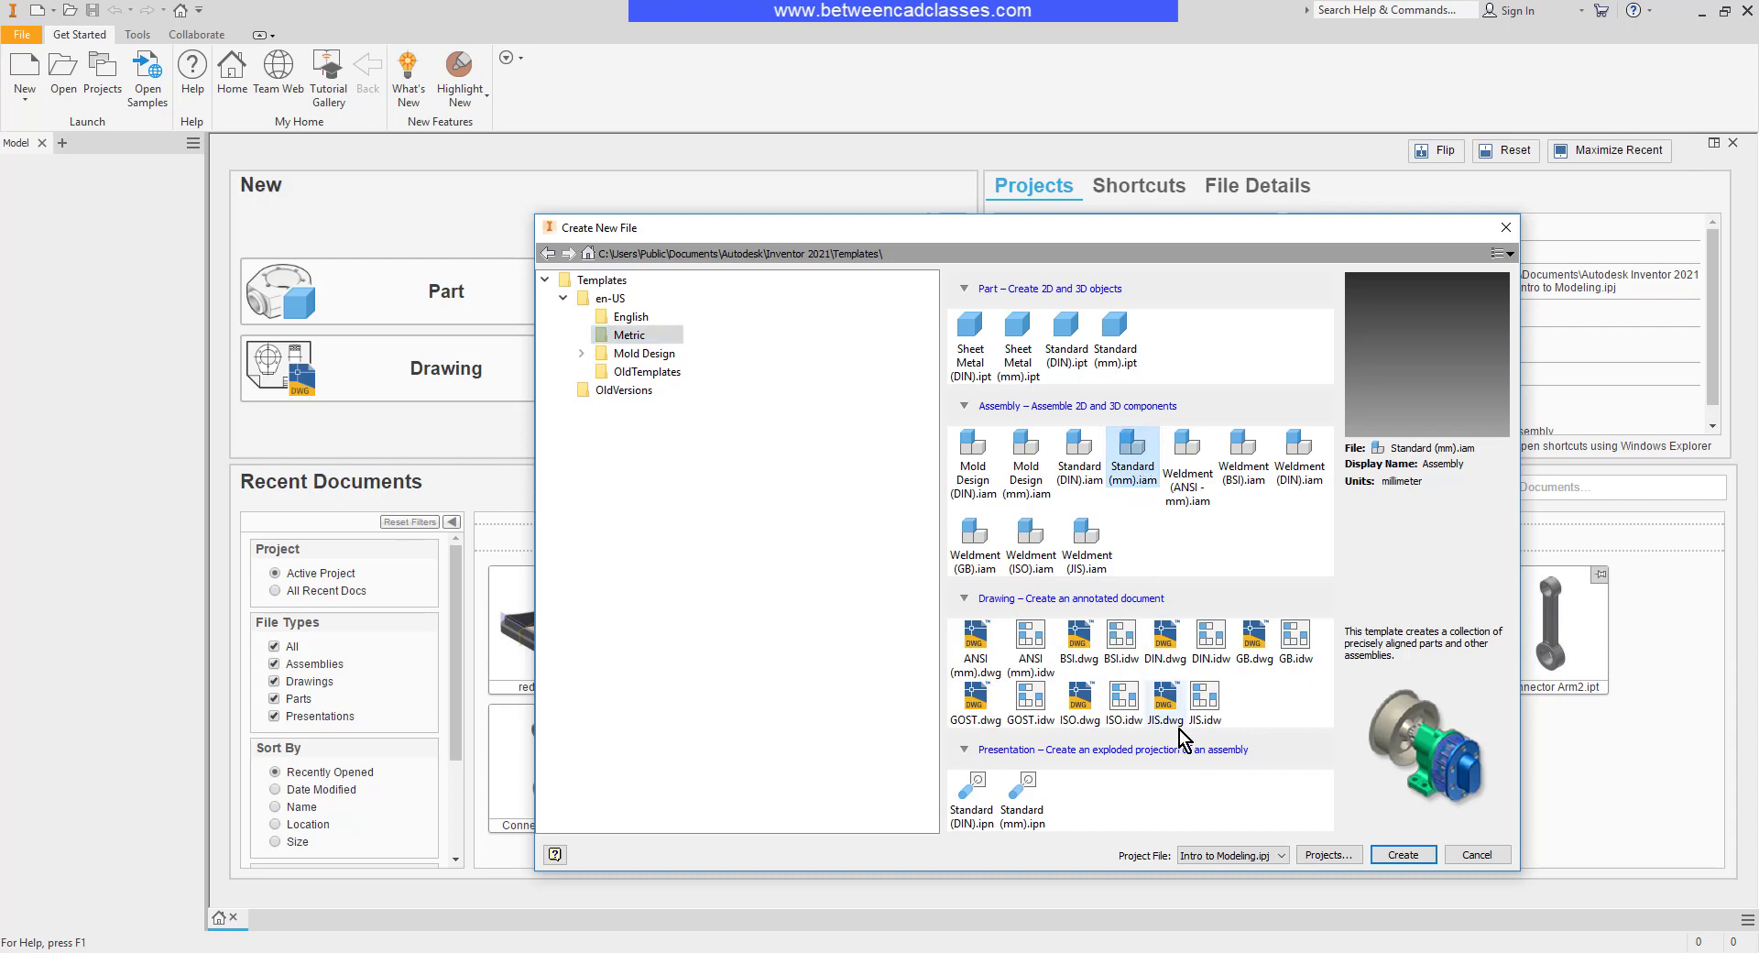
left_click(1403, 855)
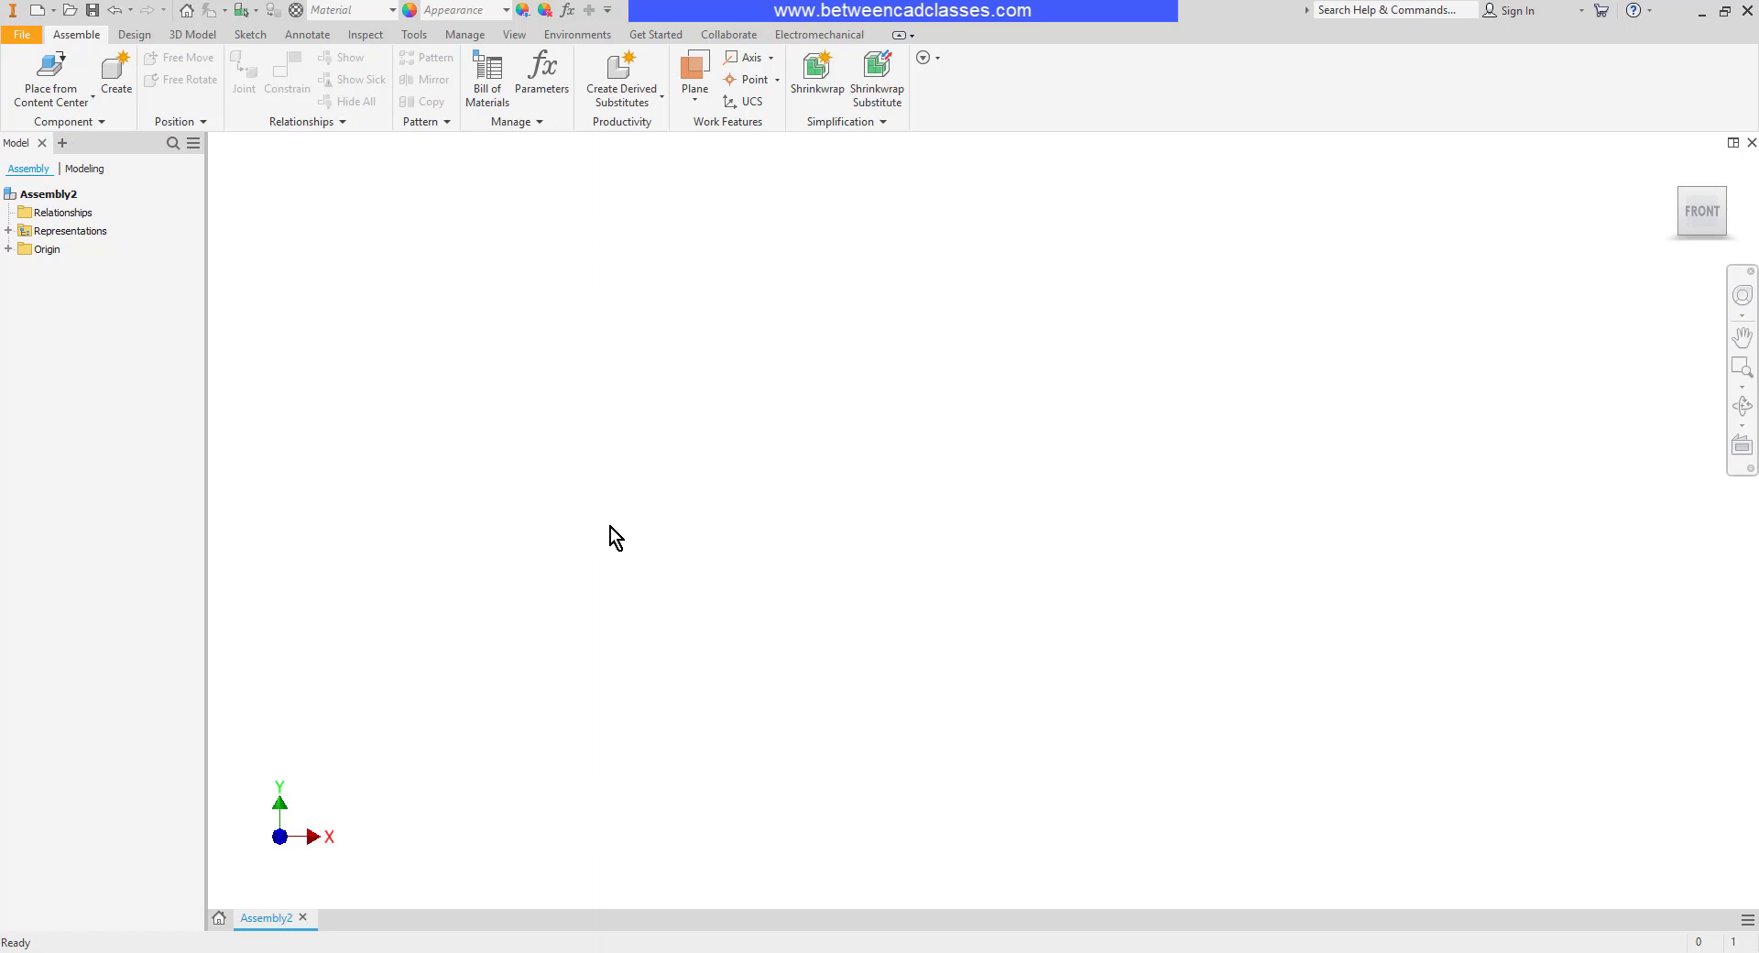
Step: Place one instance of Base.ipt grounded at the assembly origin
left_click(84, 102)
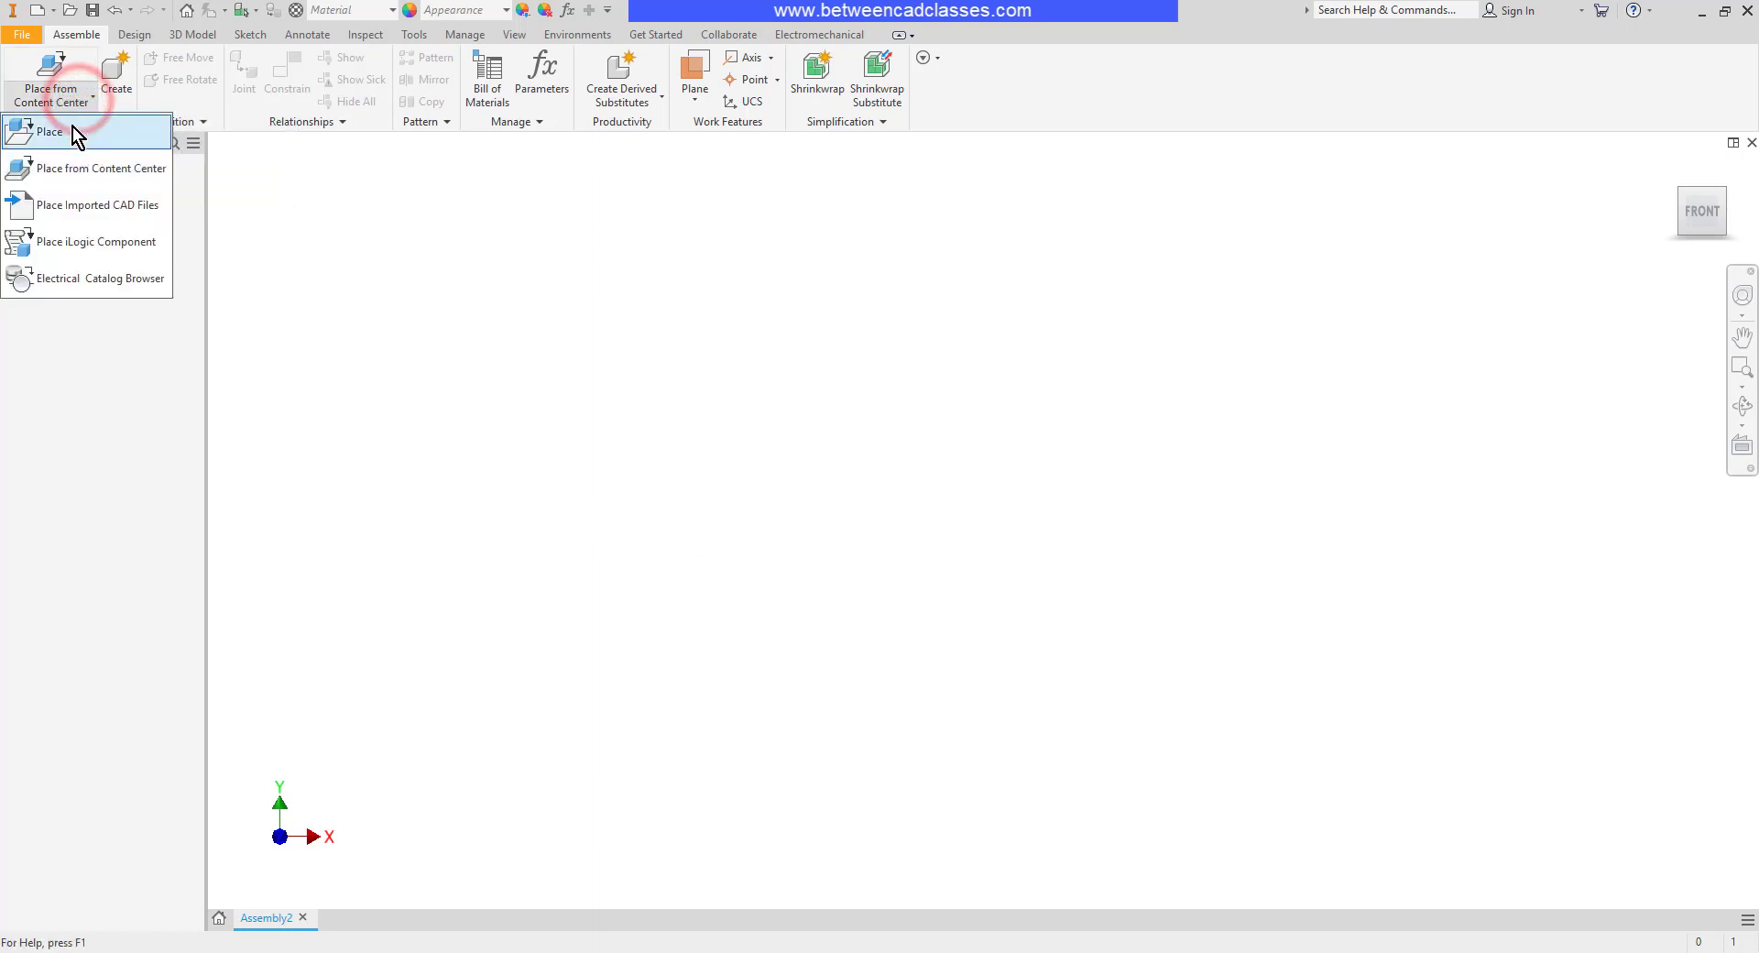
left_click(82, 138)
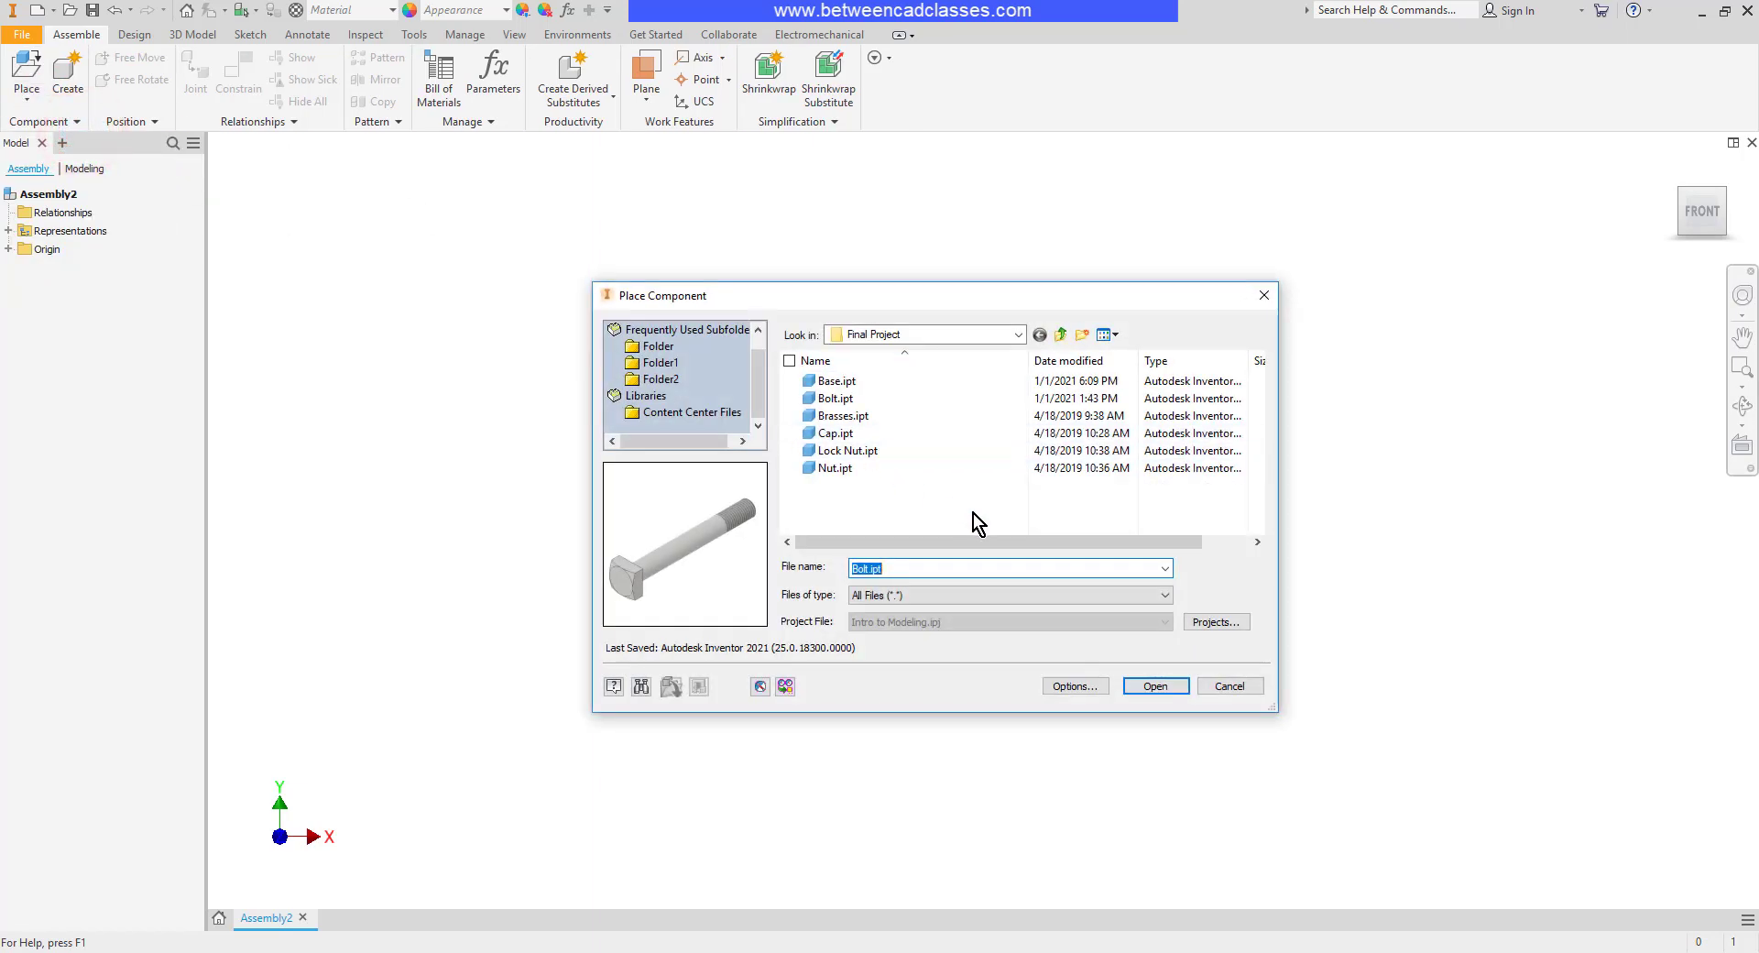
left_click(865, 381)
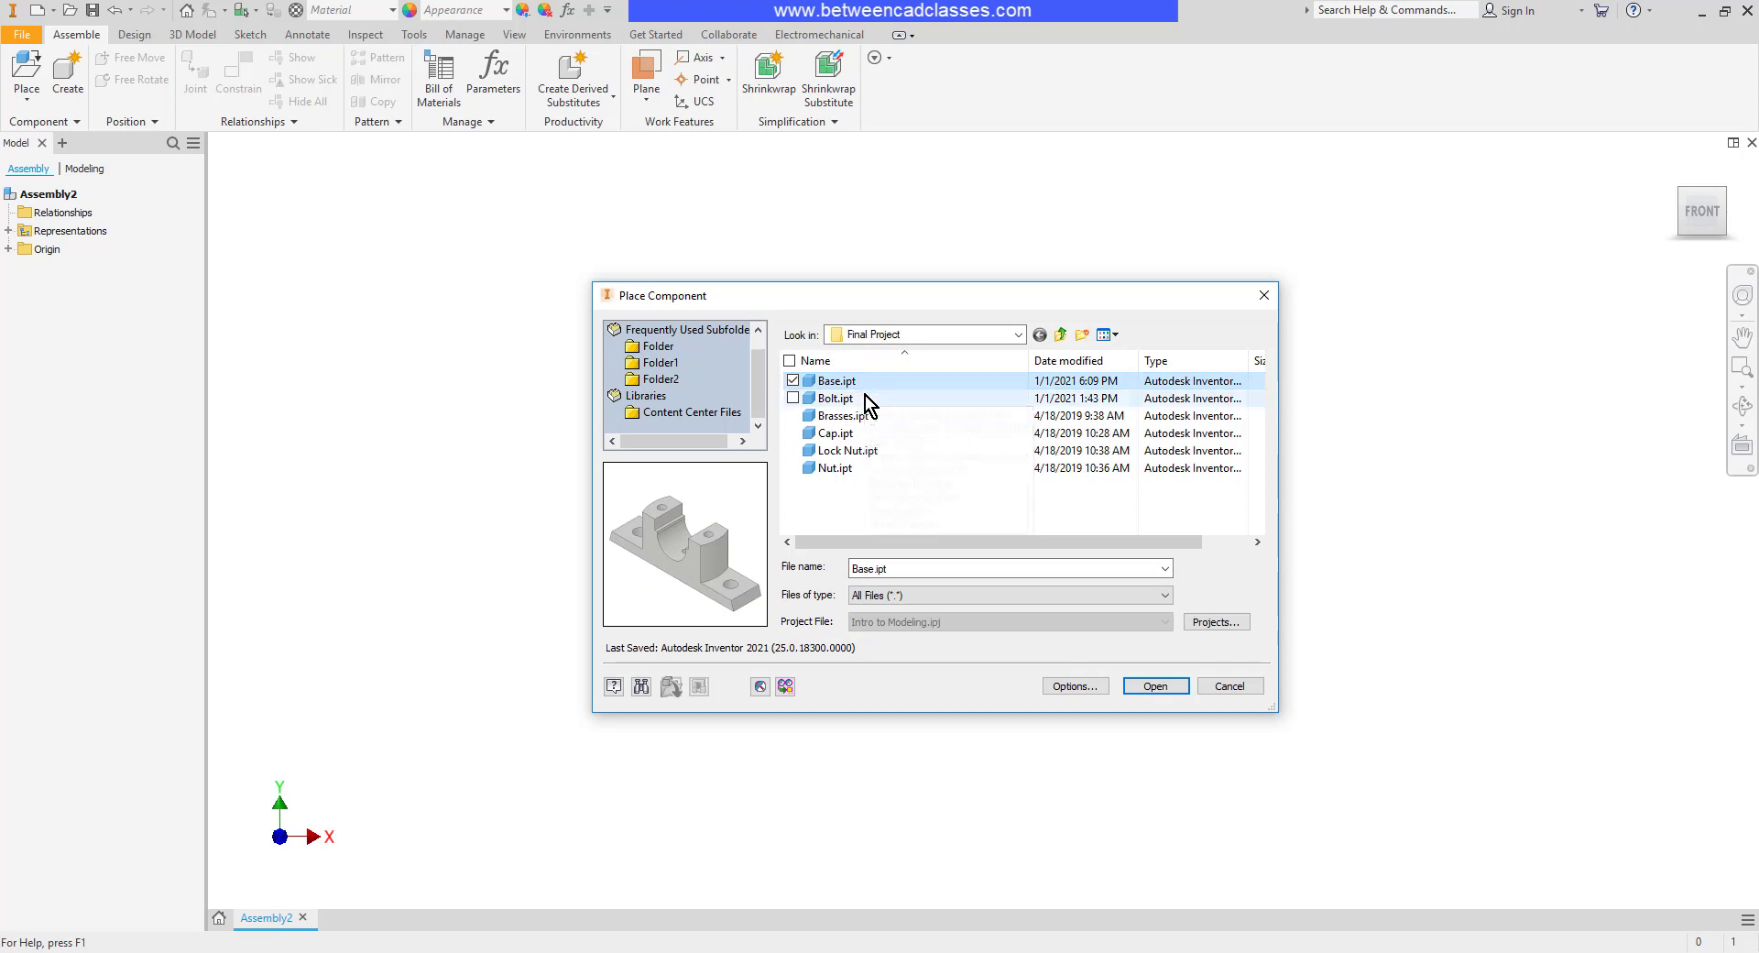
left_click(1154, 686)
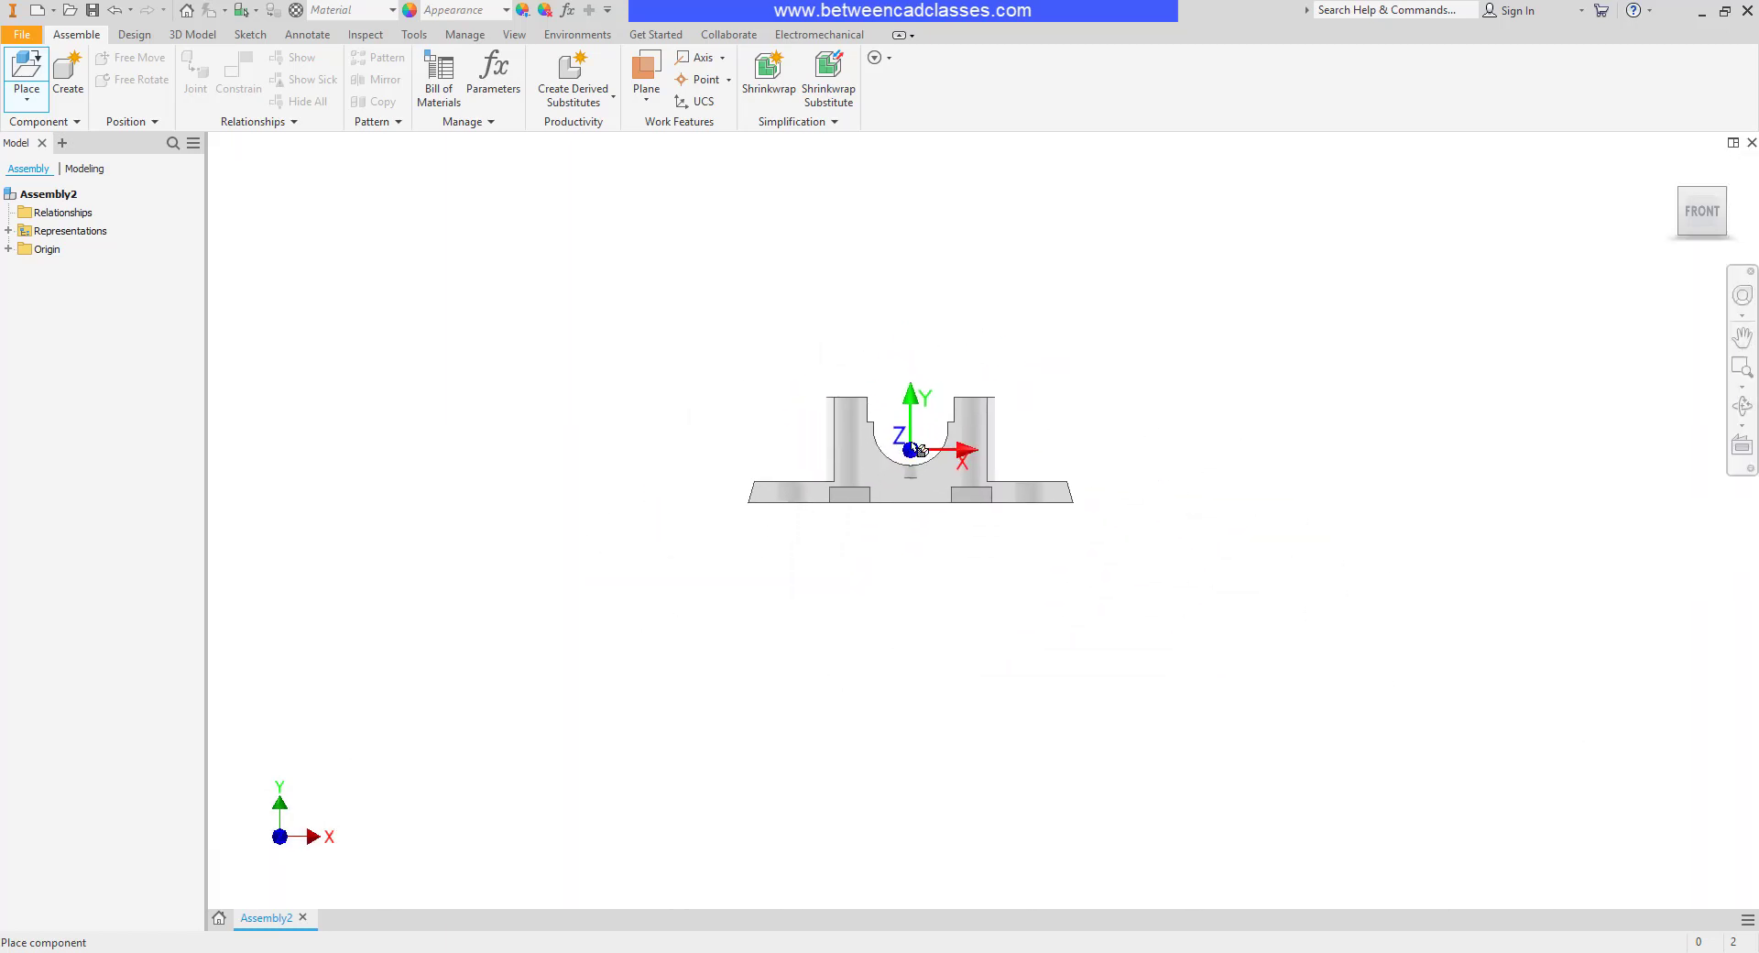
right_click(893, 438)
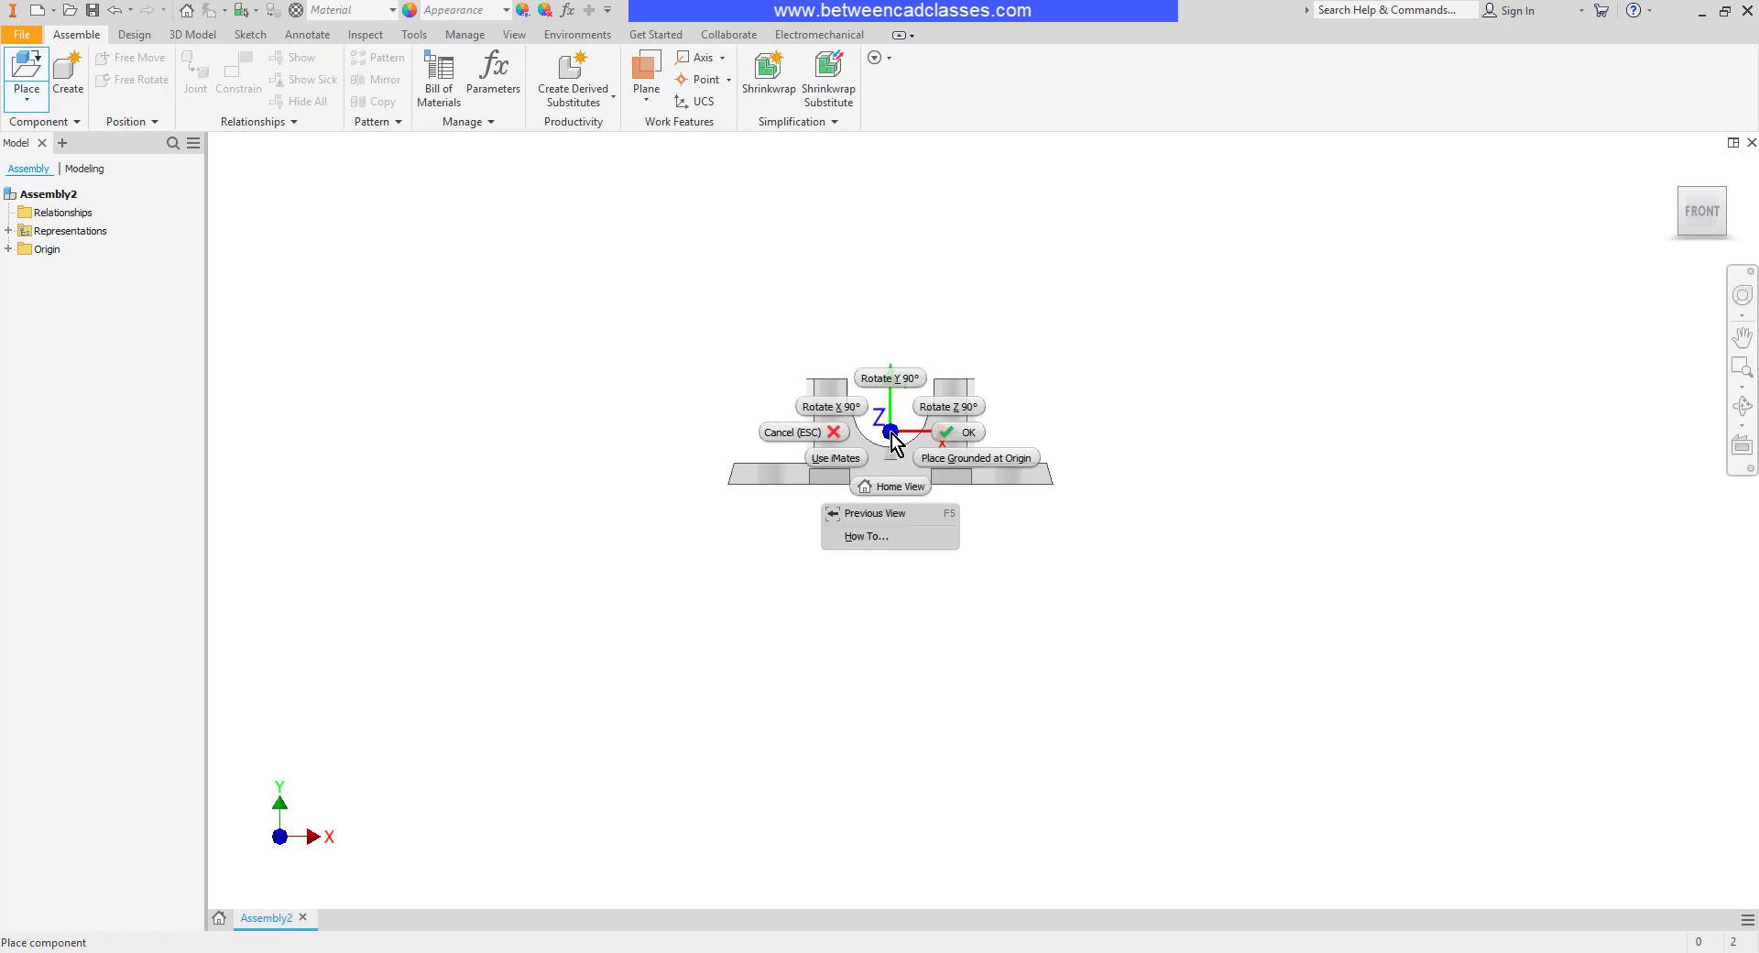
left_click(1001, 466)
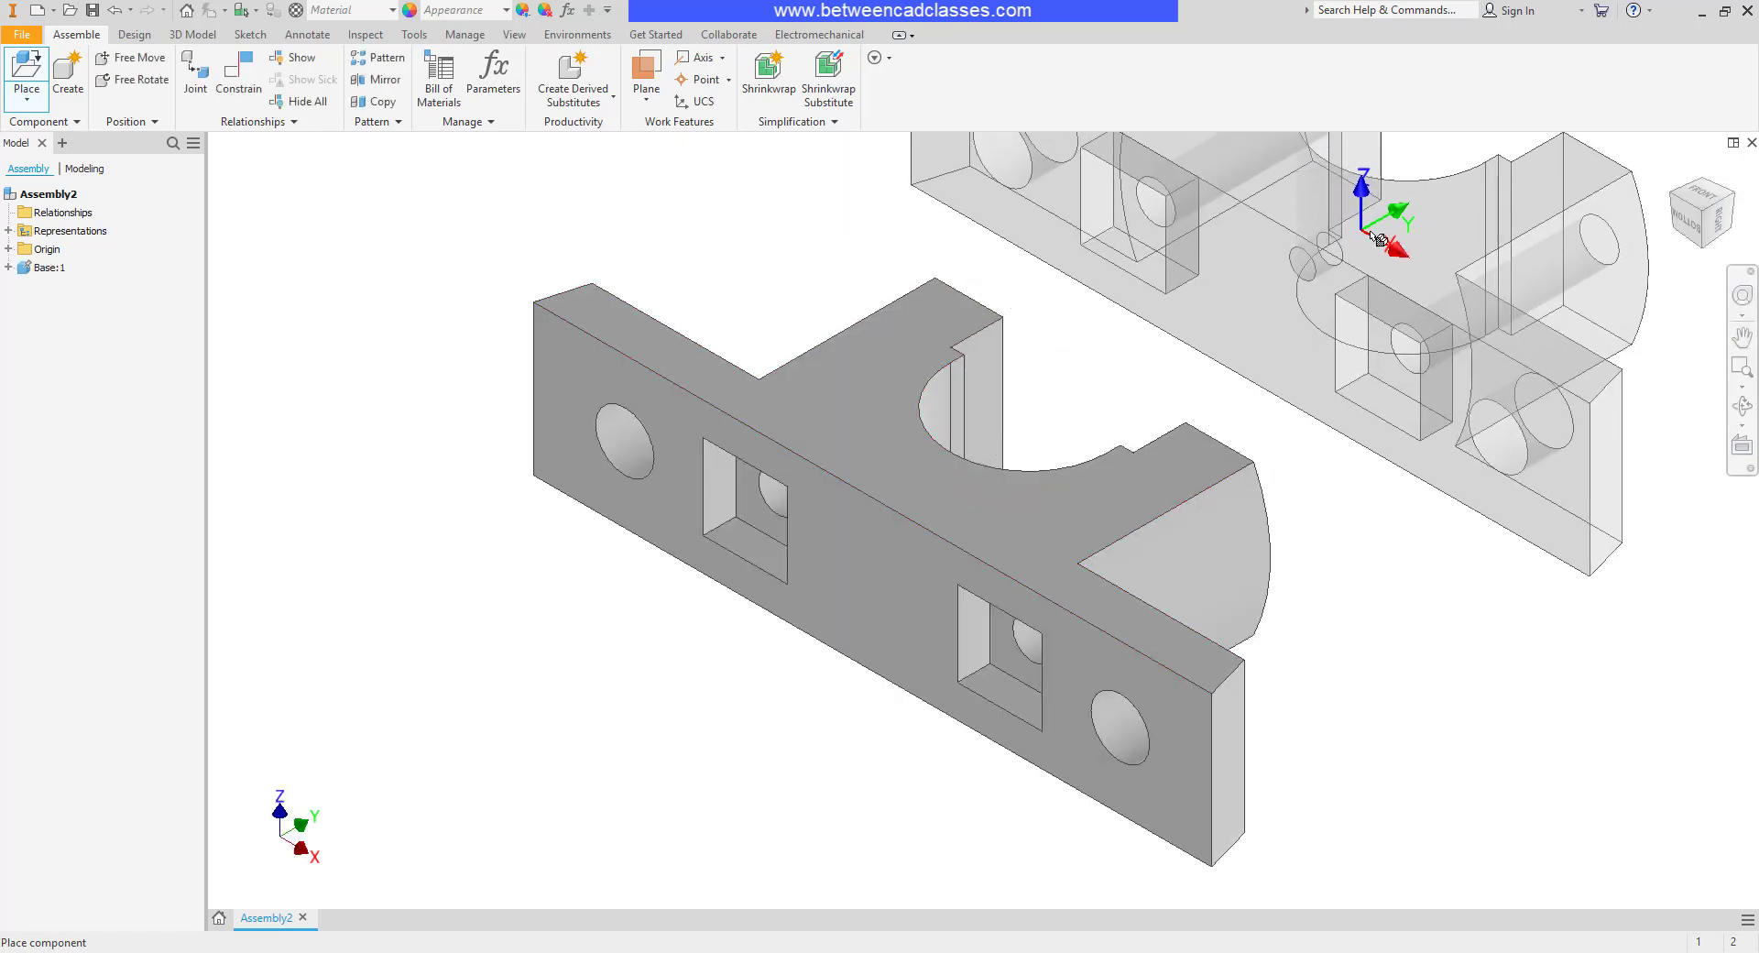
key("Escape")
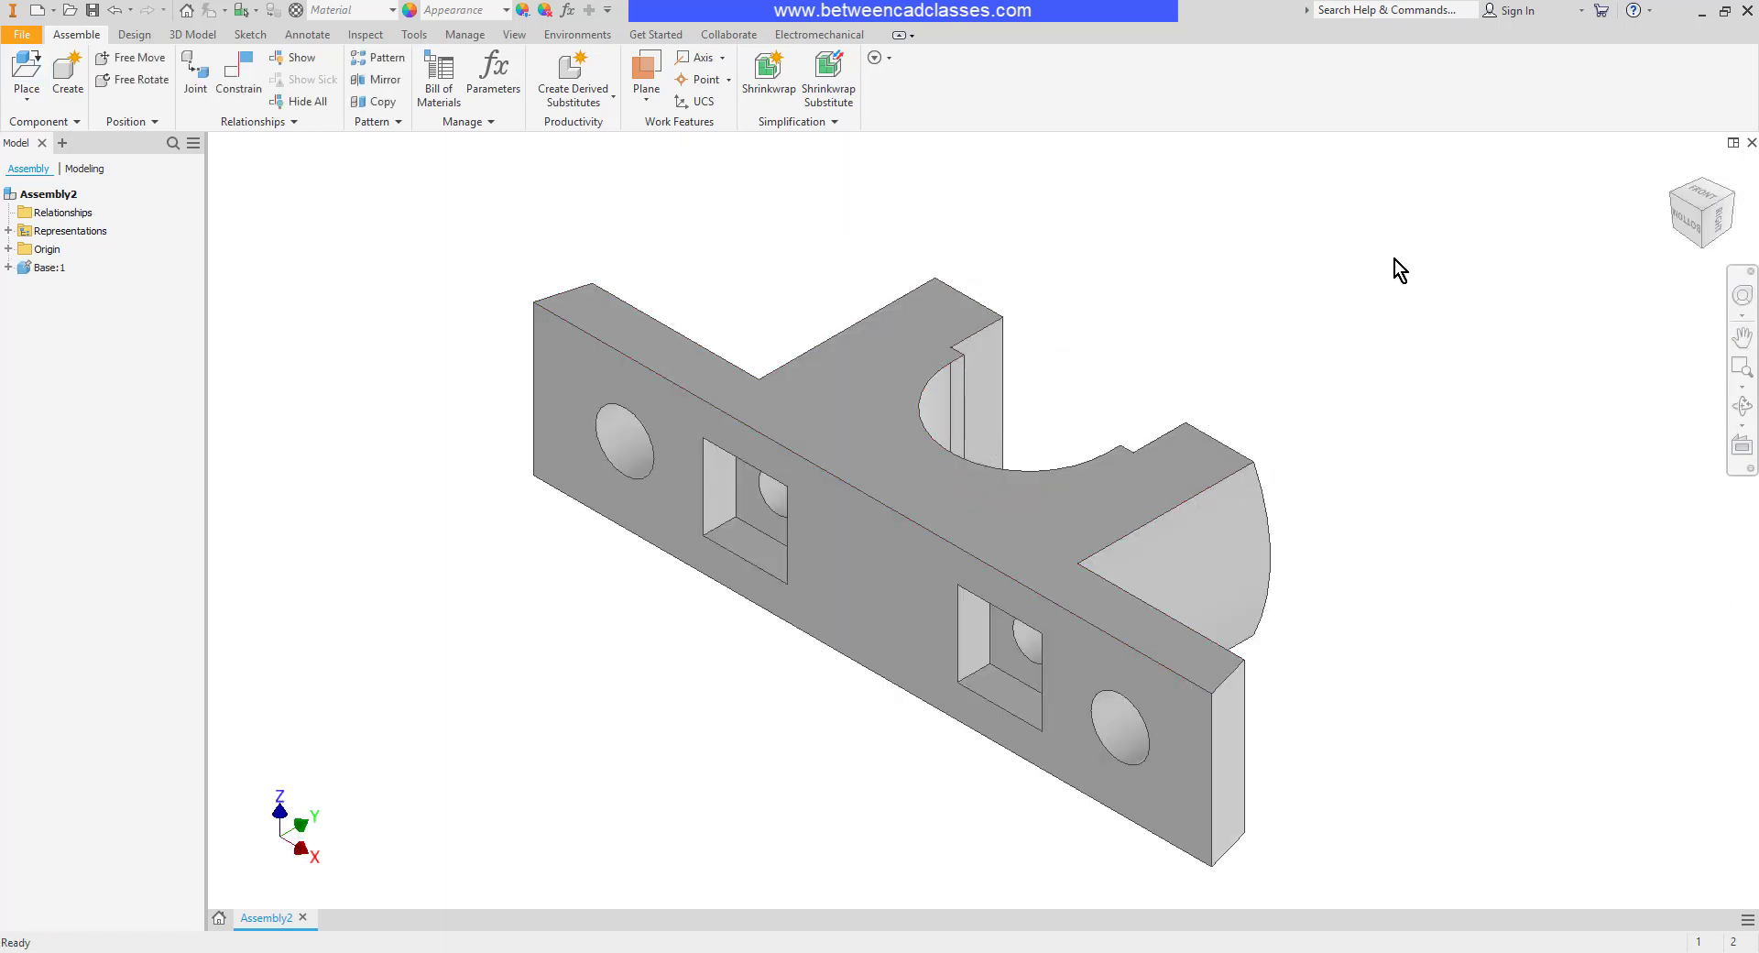
Step: Compare the XY origin planes of the assembly and the base, and check the base's Grounded setting
left_click(1700, 194)
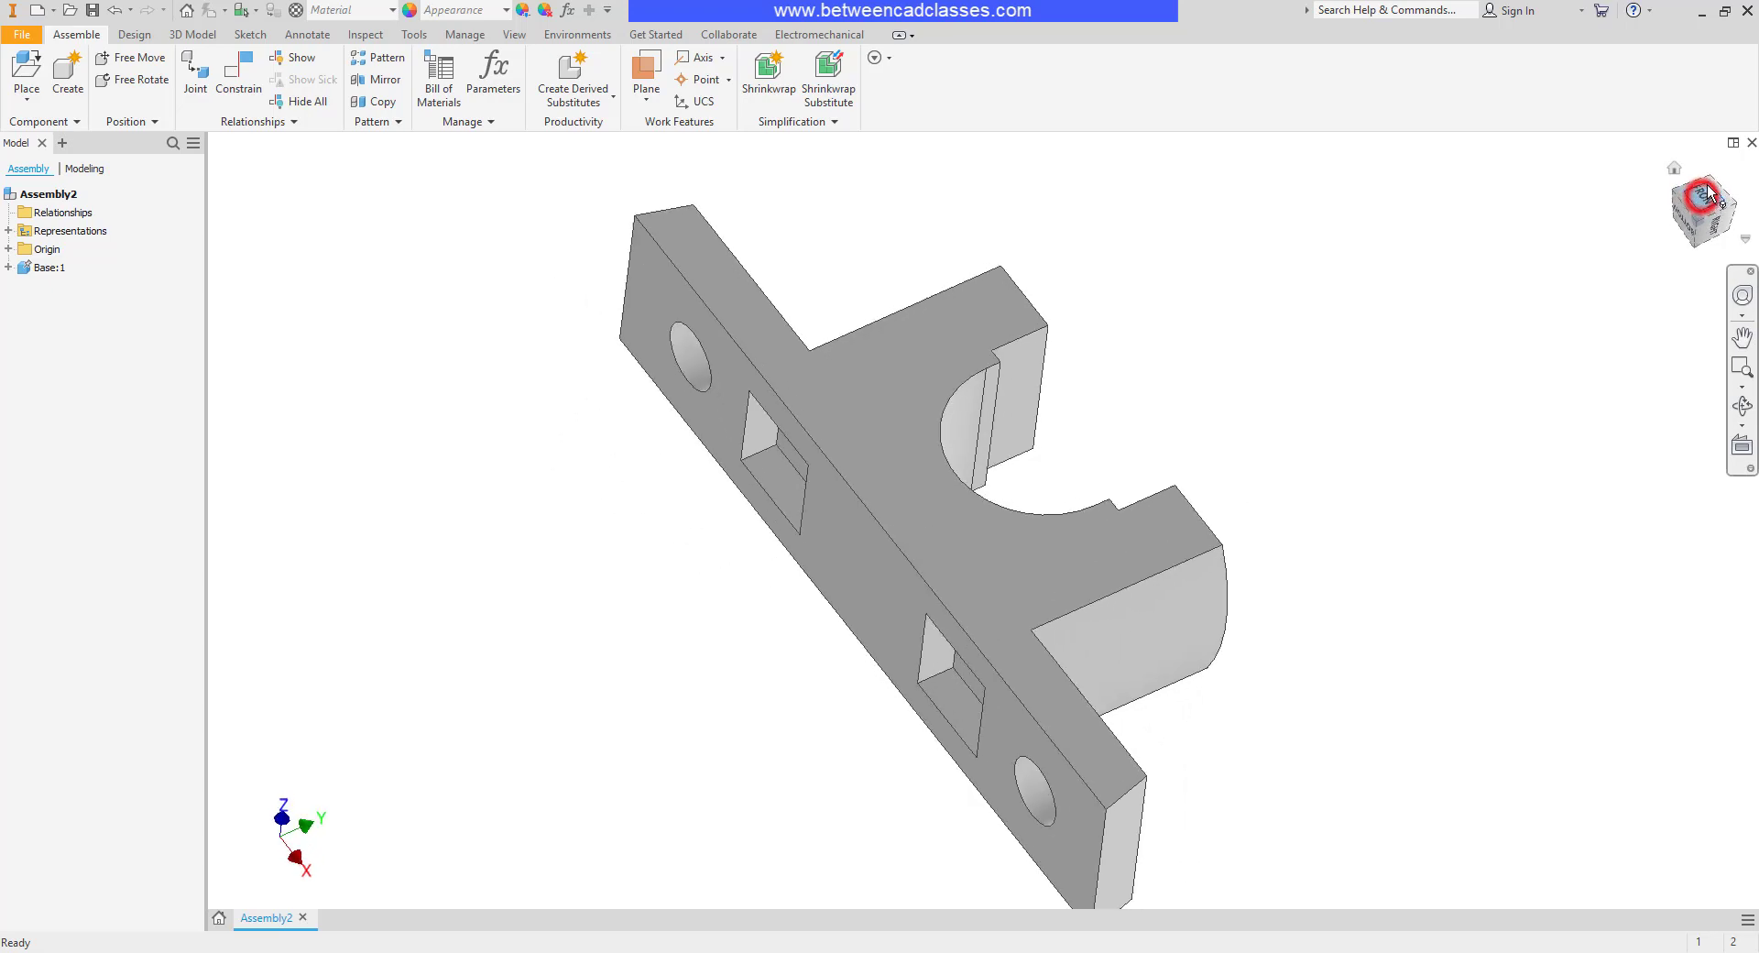
left_click(1736, 172)
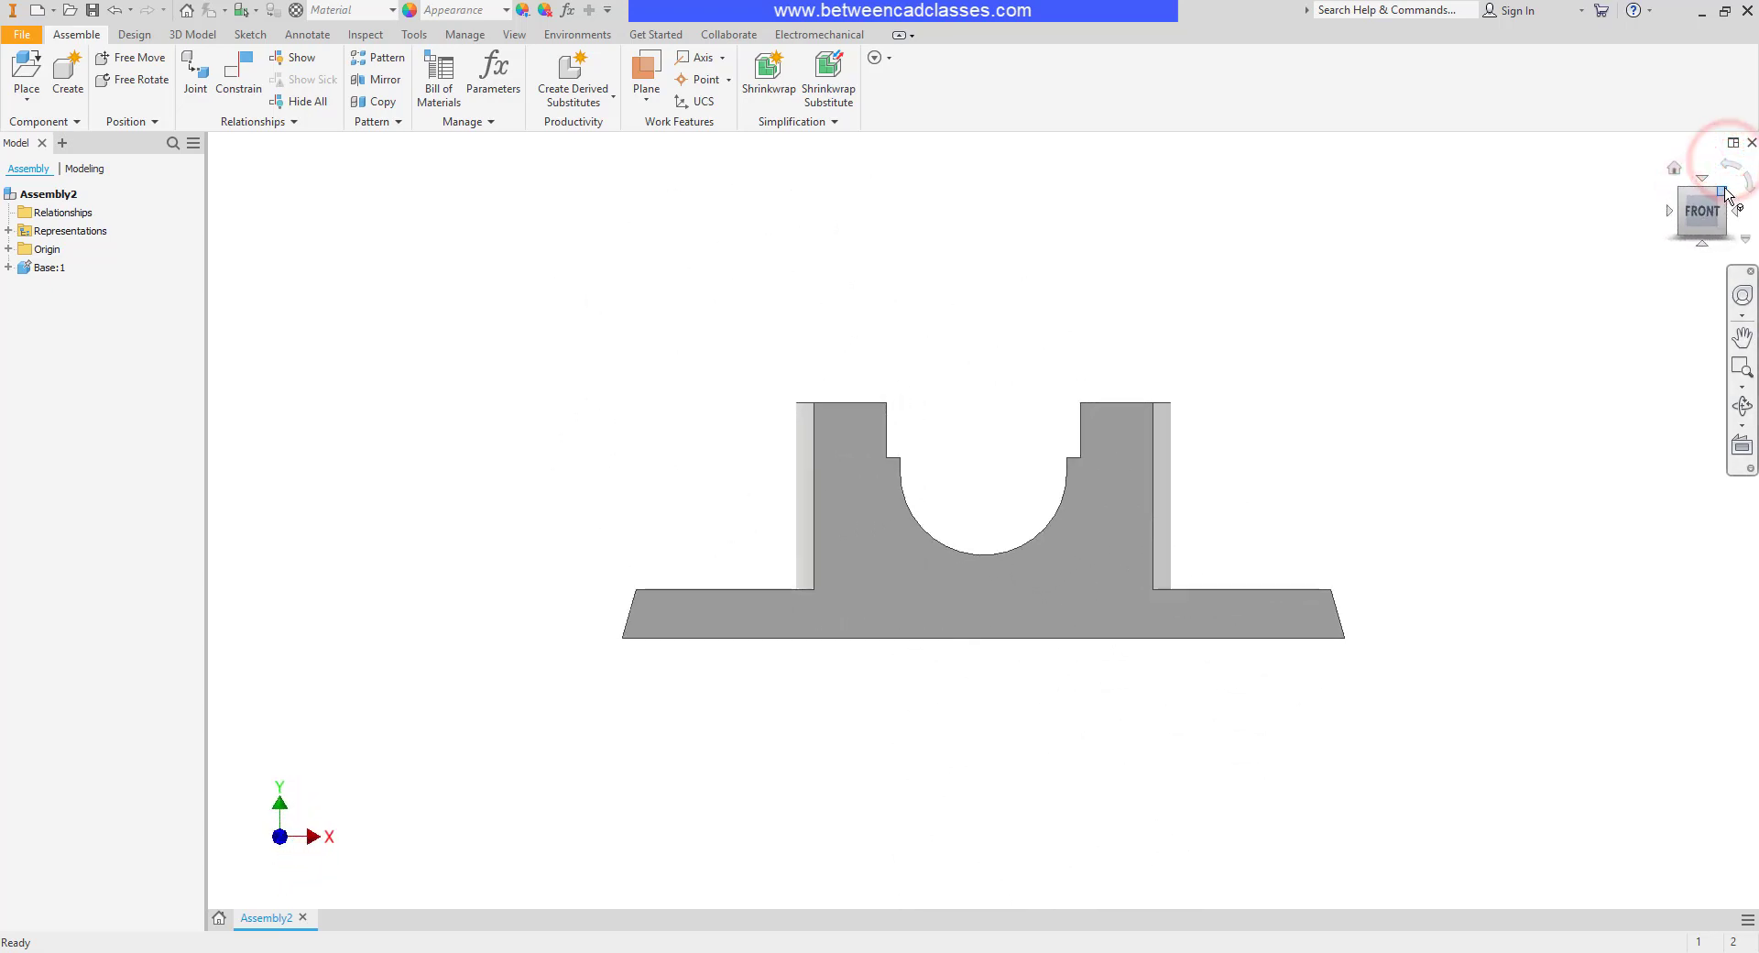
left_click(1726, 191)
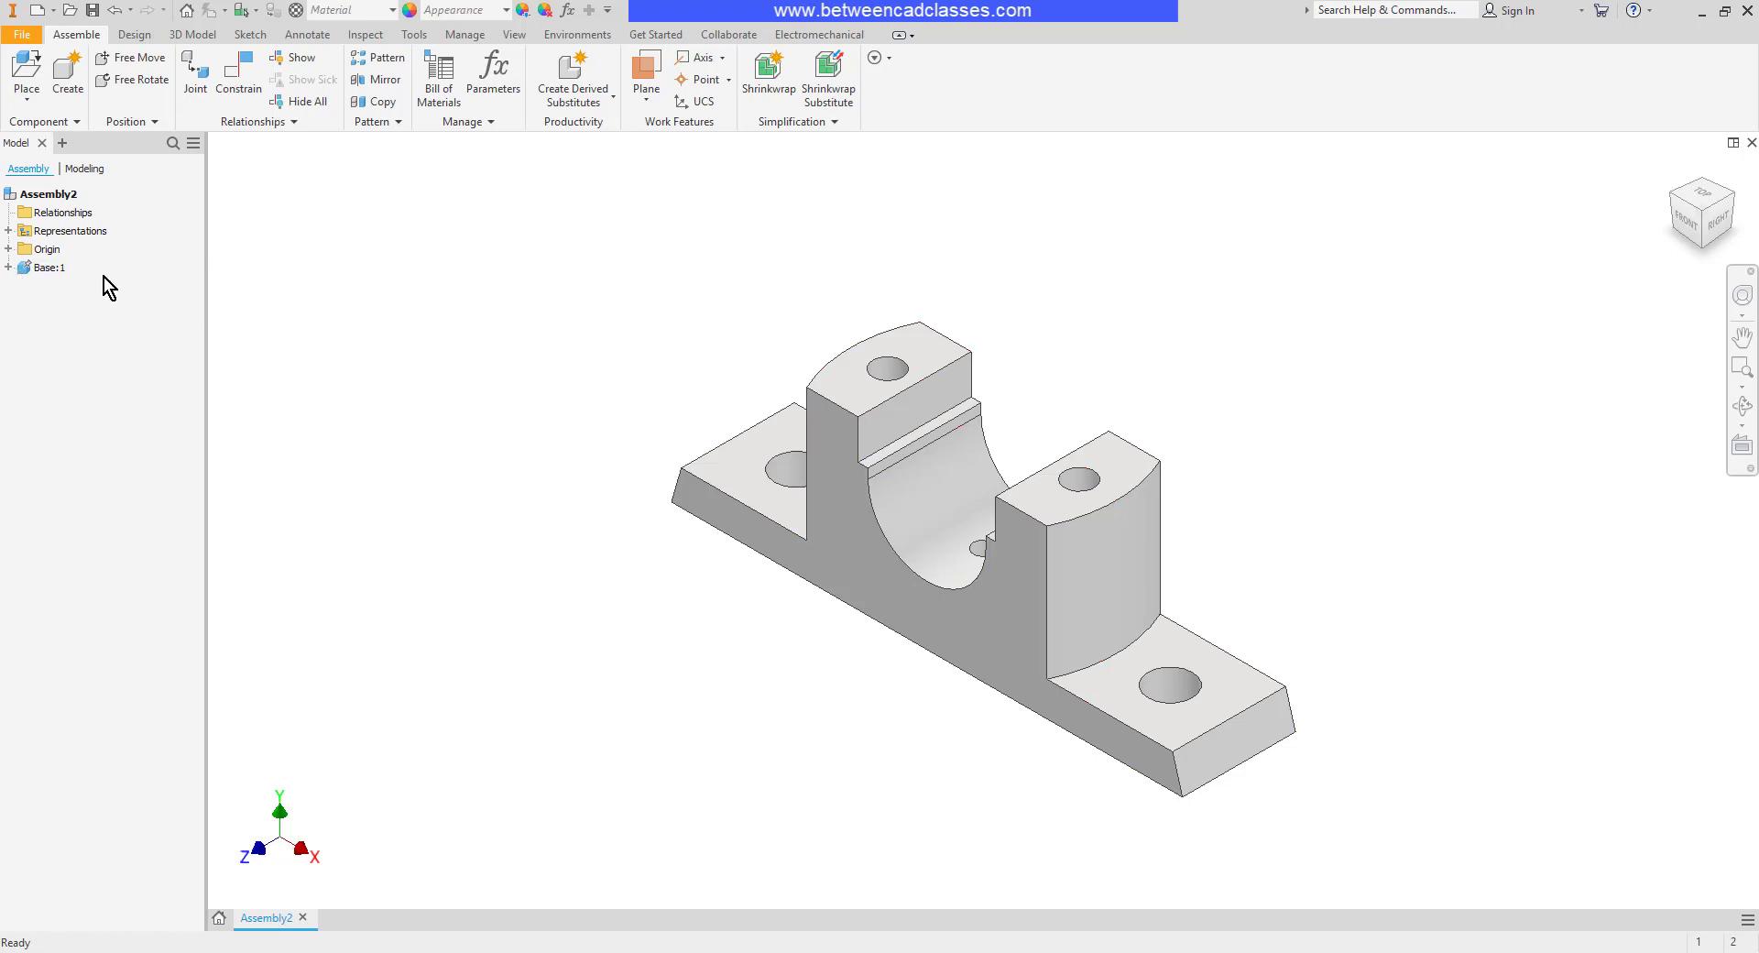
left_click(8, 248)
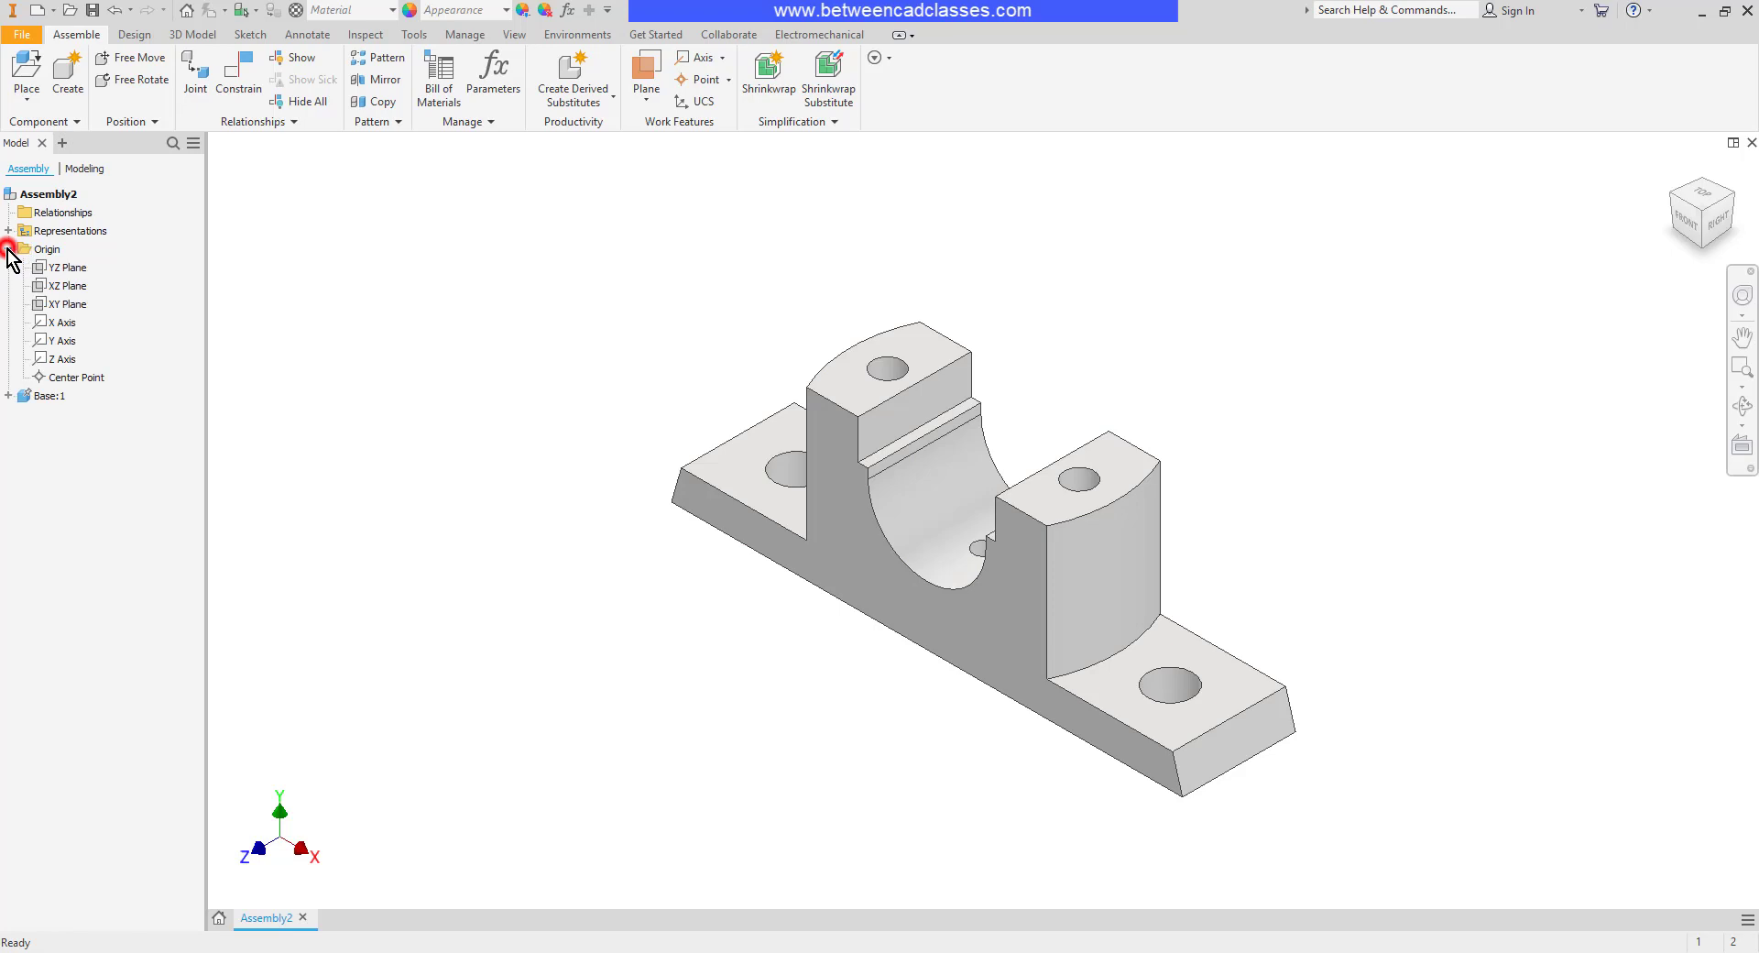
left_click(70, 304)
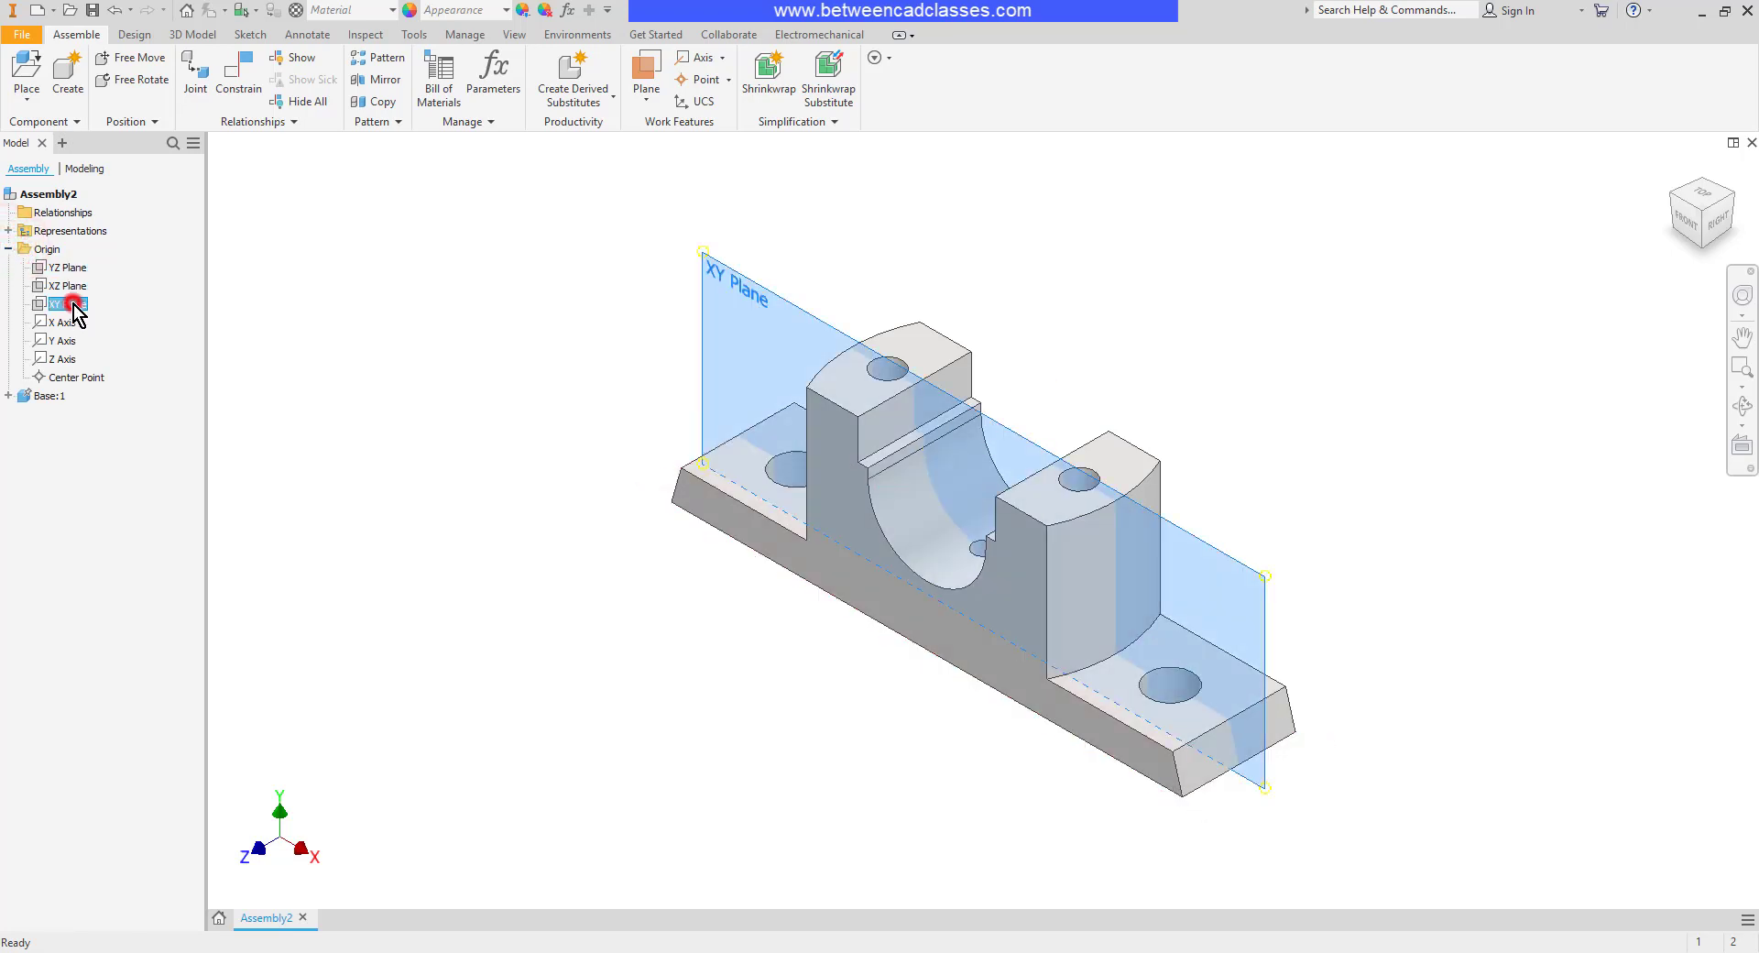
left_click(9, 395)
left_click(22, 413)
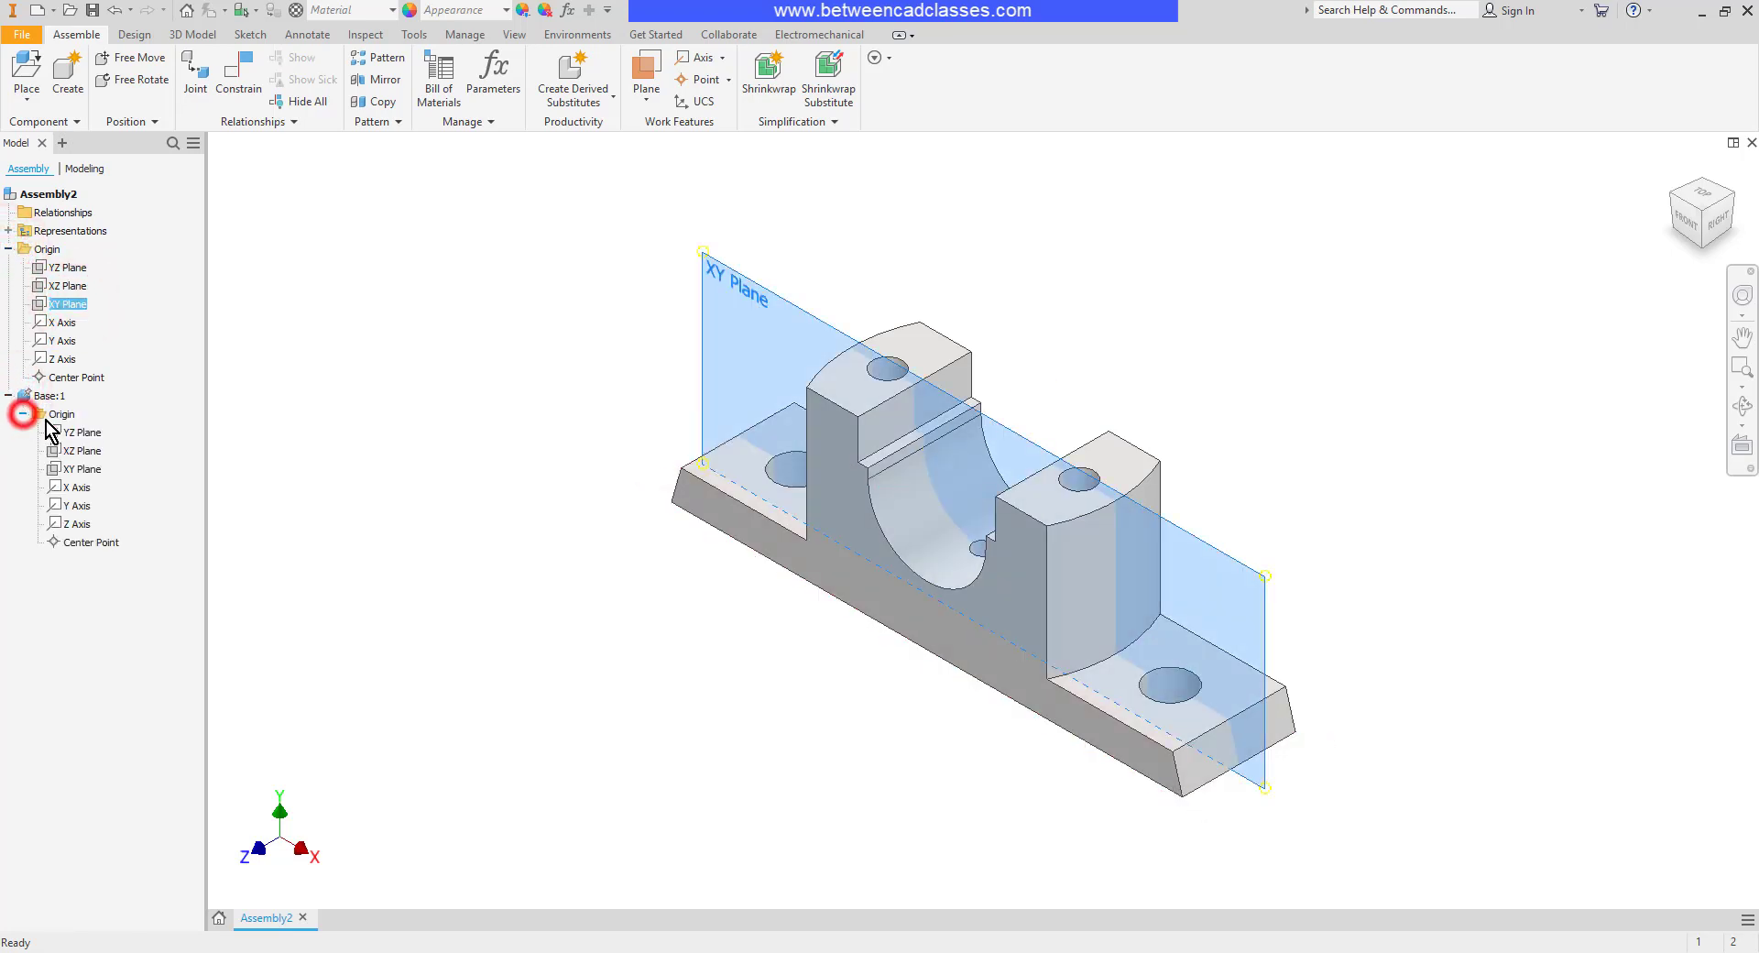
left_click(76, 471)
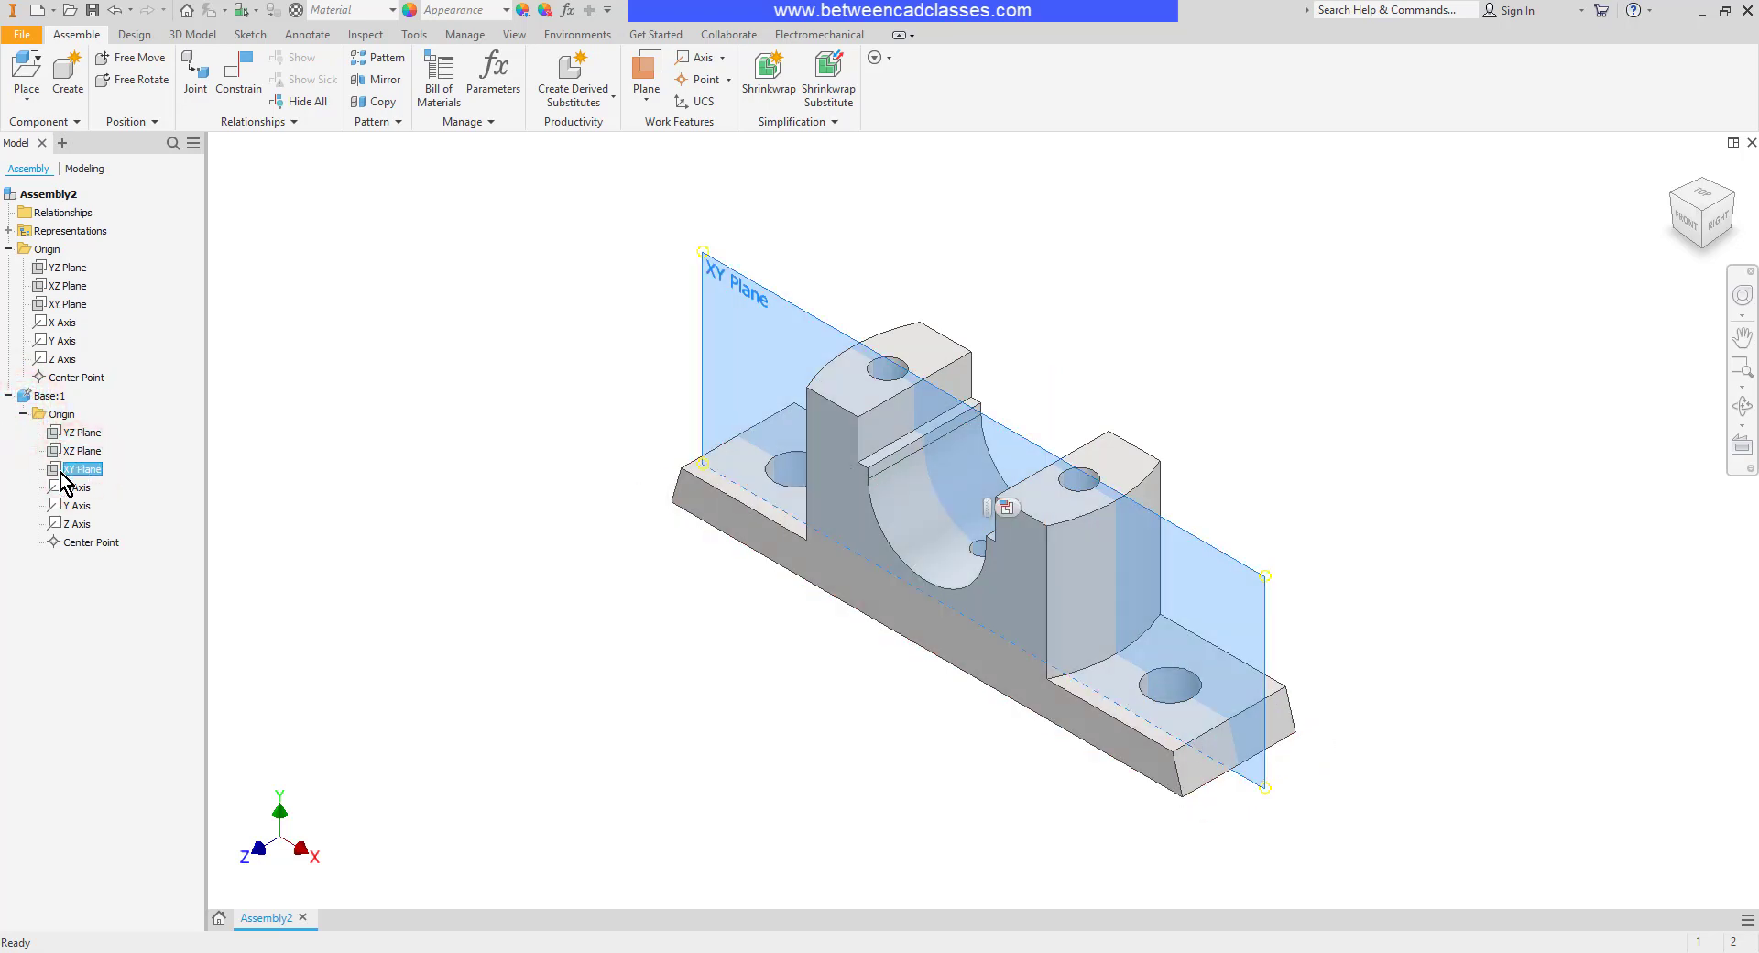
left_click(22, 499)
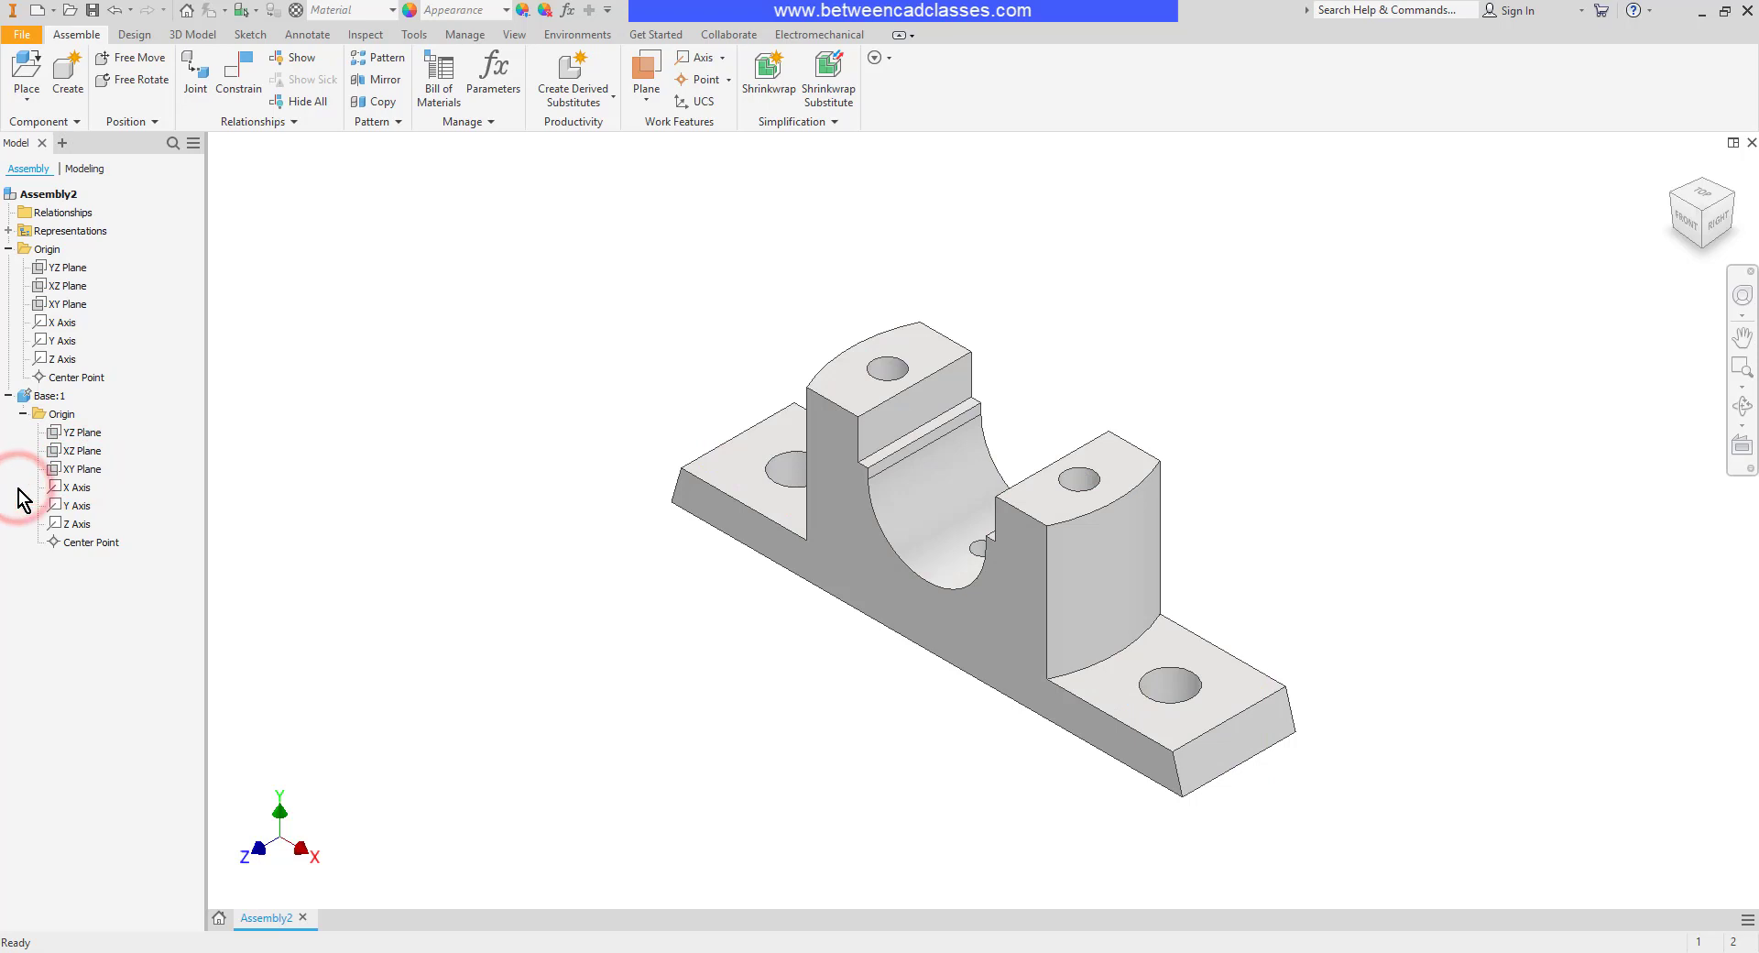
left_click(9, 248)
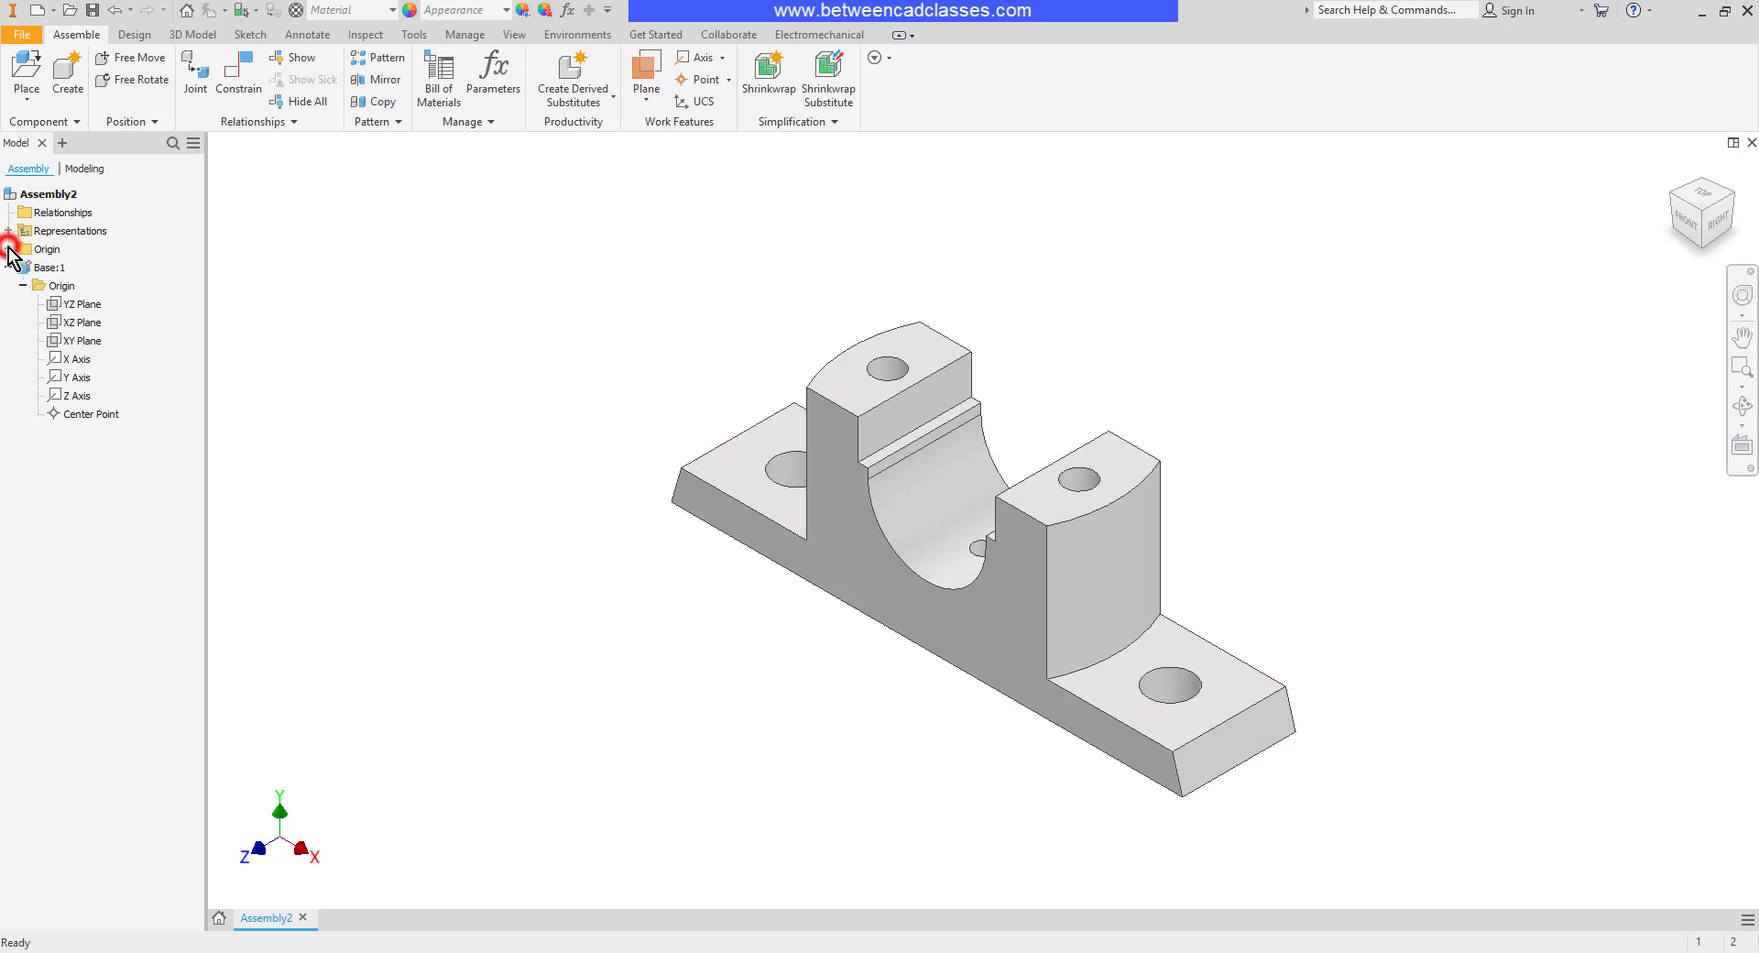
left_click(9, 267)
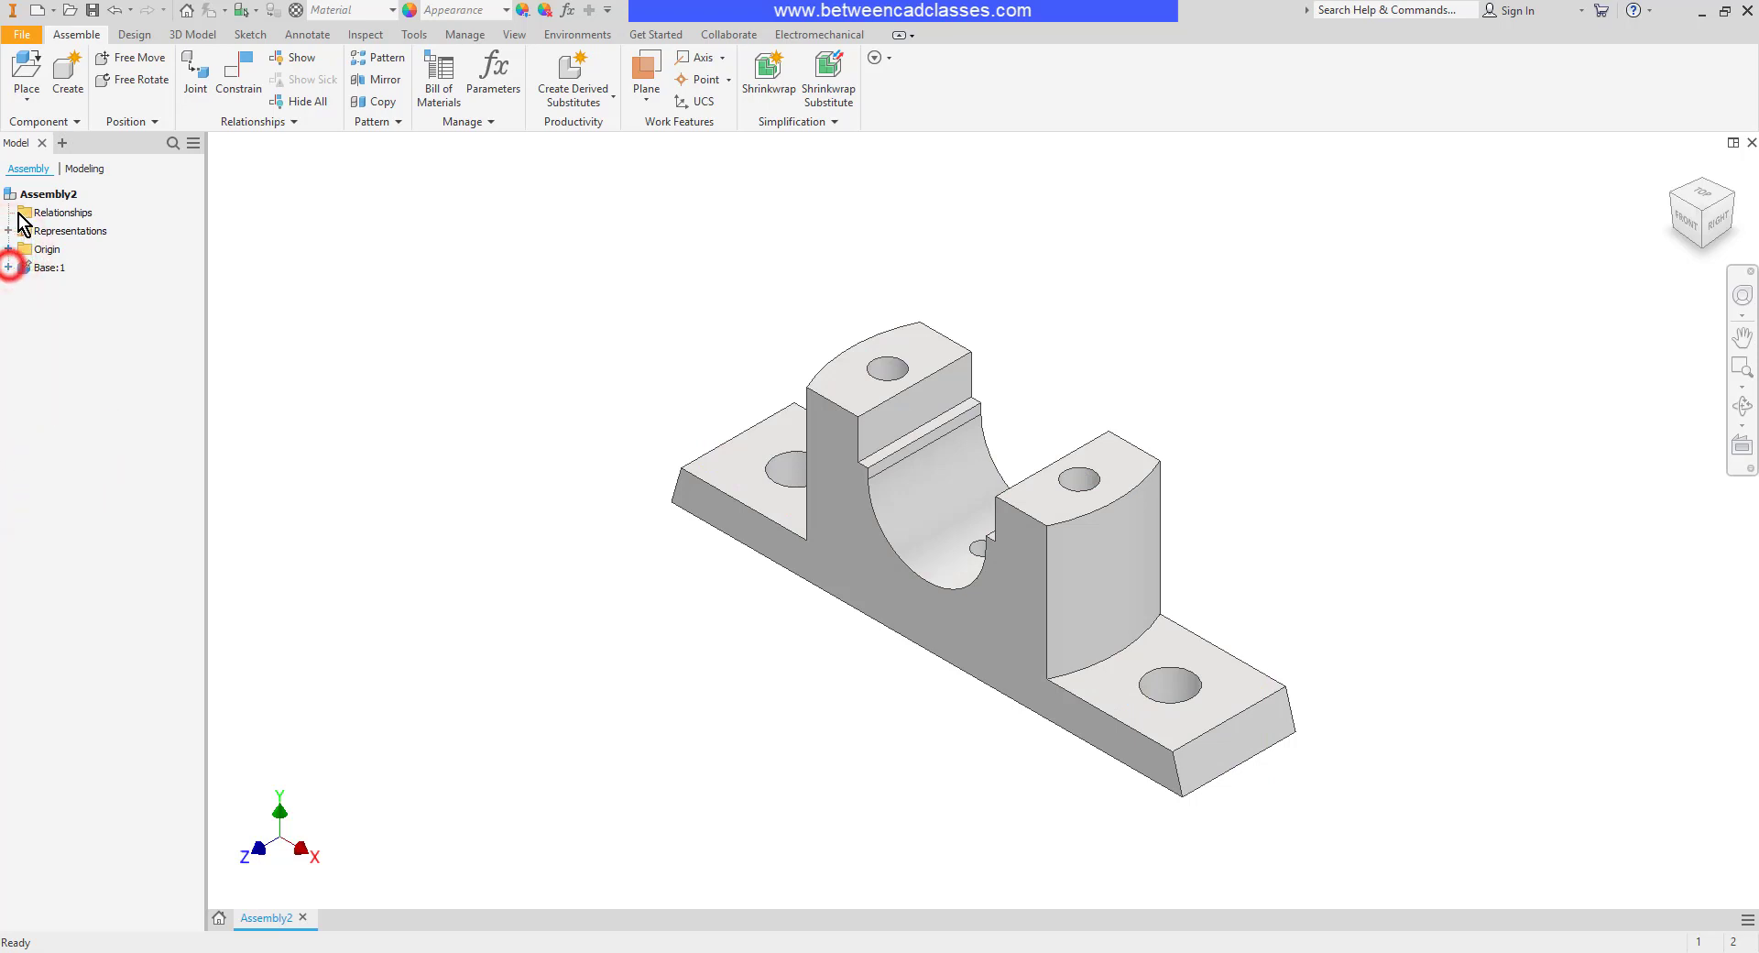
right_click(47, 276)
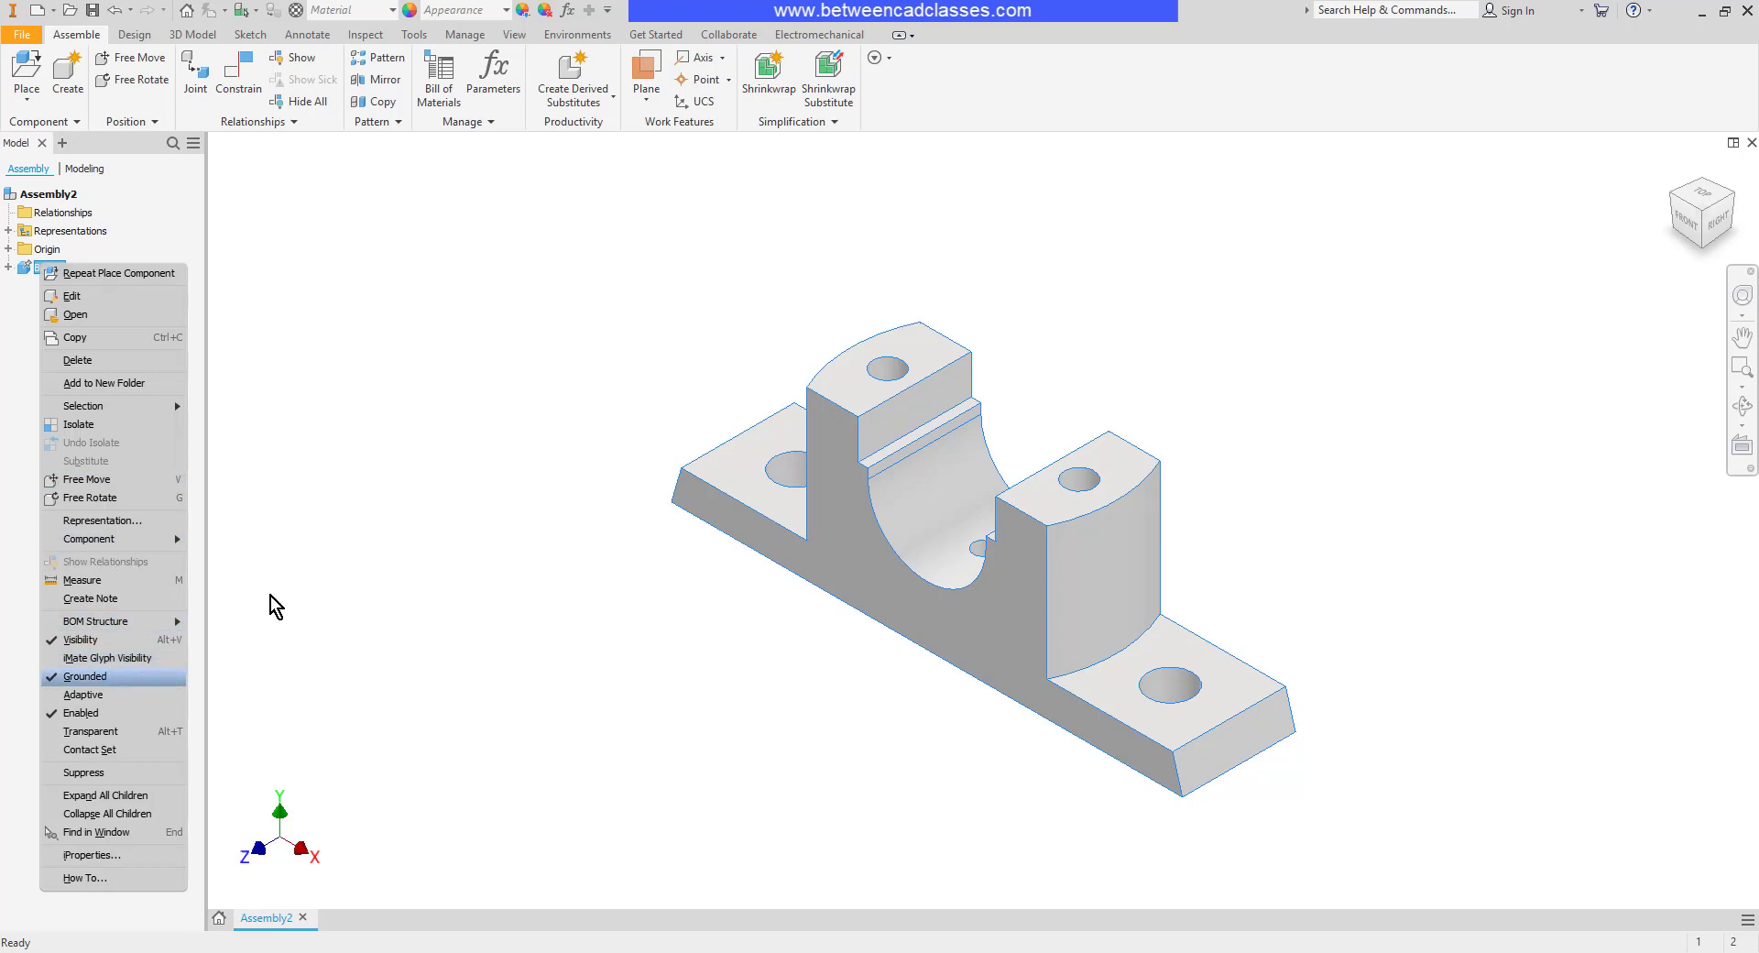
left_click(464, 473)
Step: Place one instance of Cap.ipt in open space above and to the right of the base
left_click(20, 87)
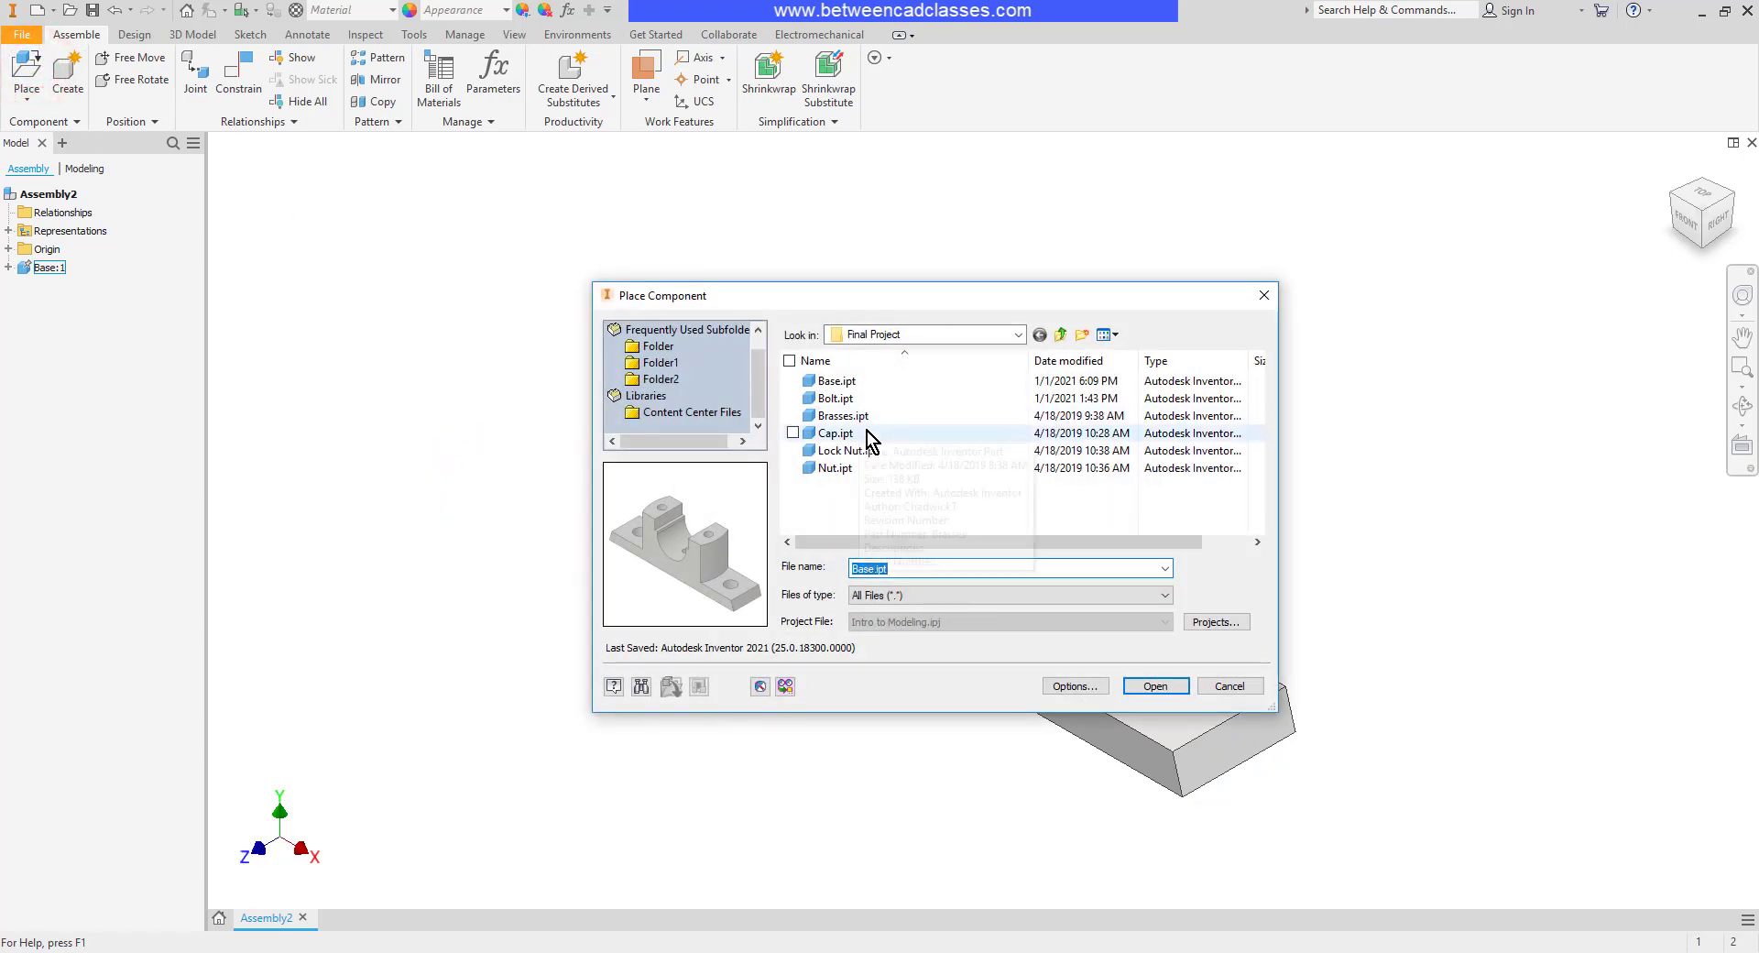
left_click(870, 435)
left_click(1153, 686)
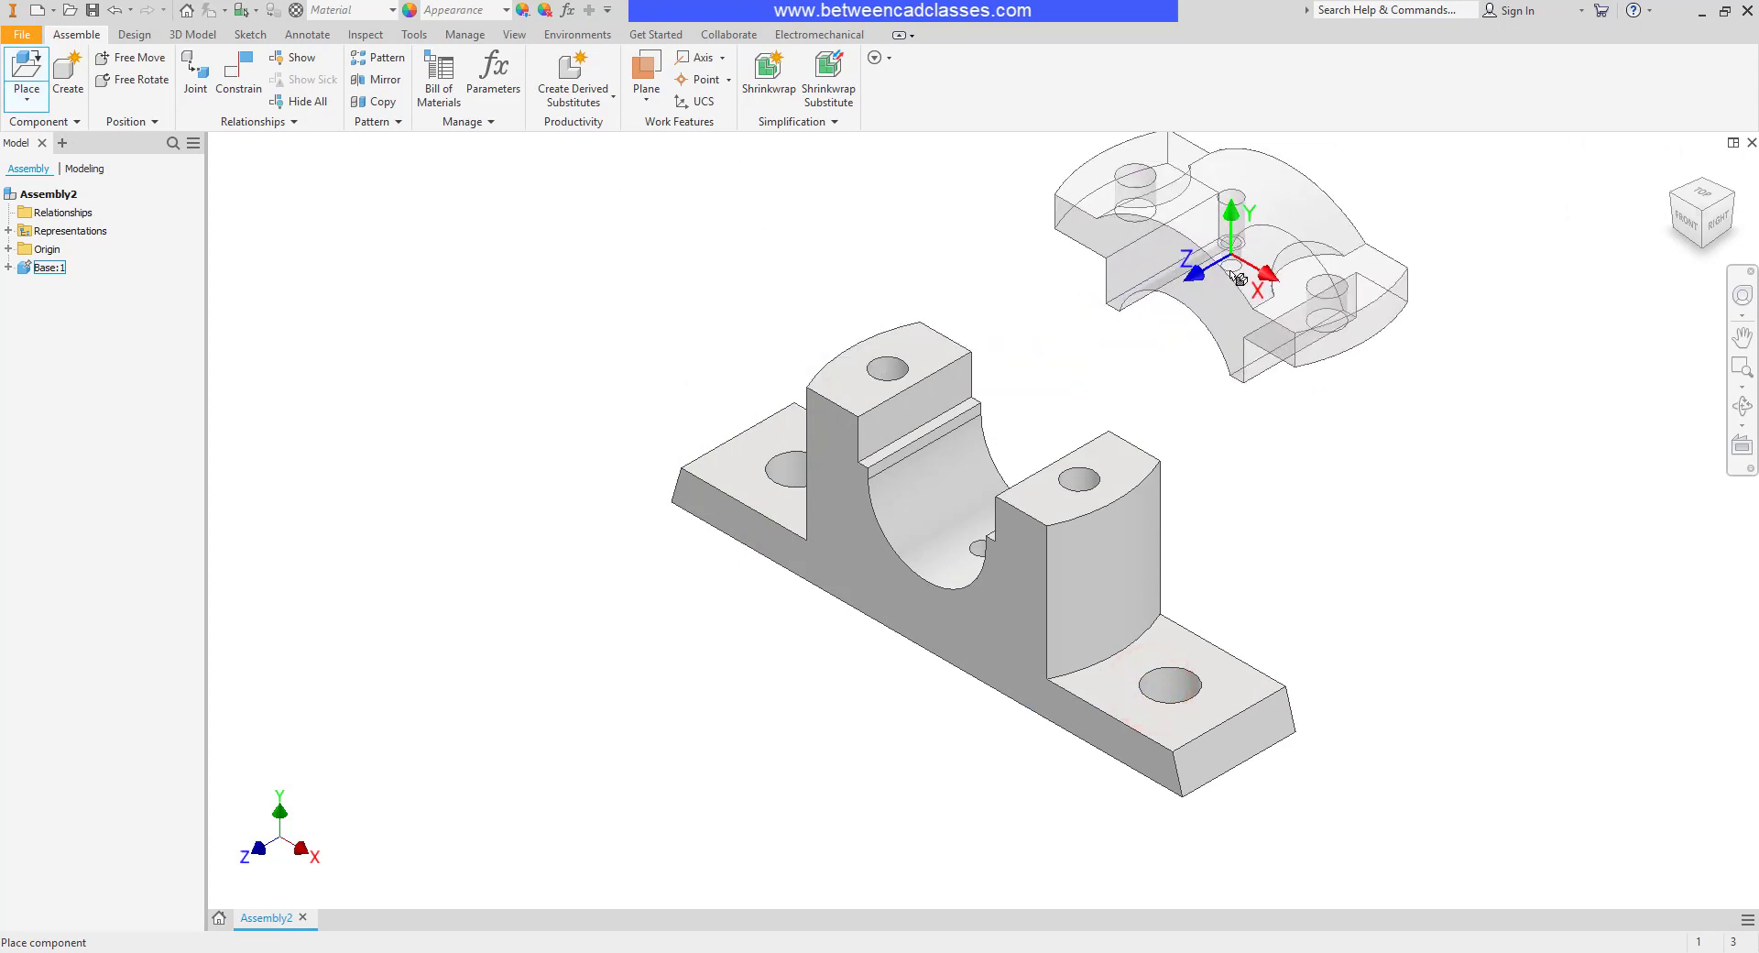
left_click(1271, 271)
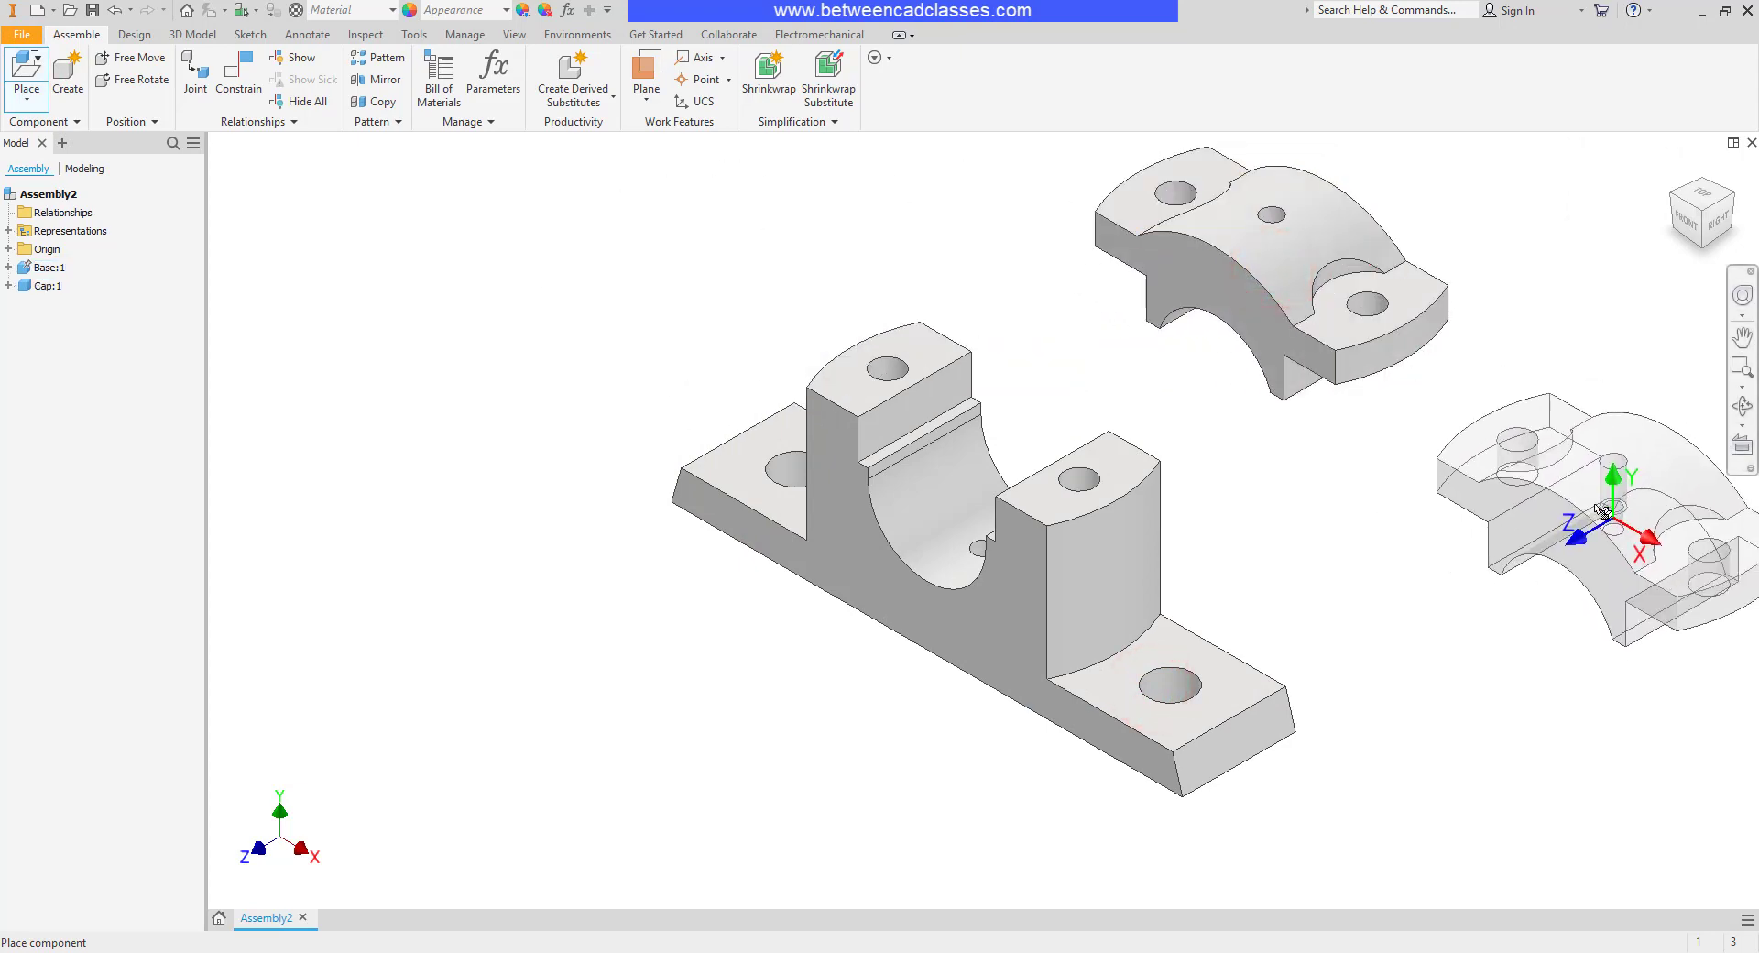
key("Escape")
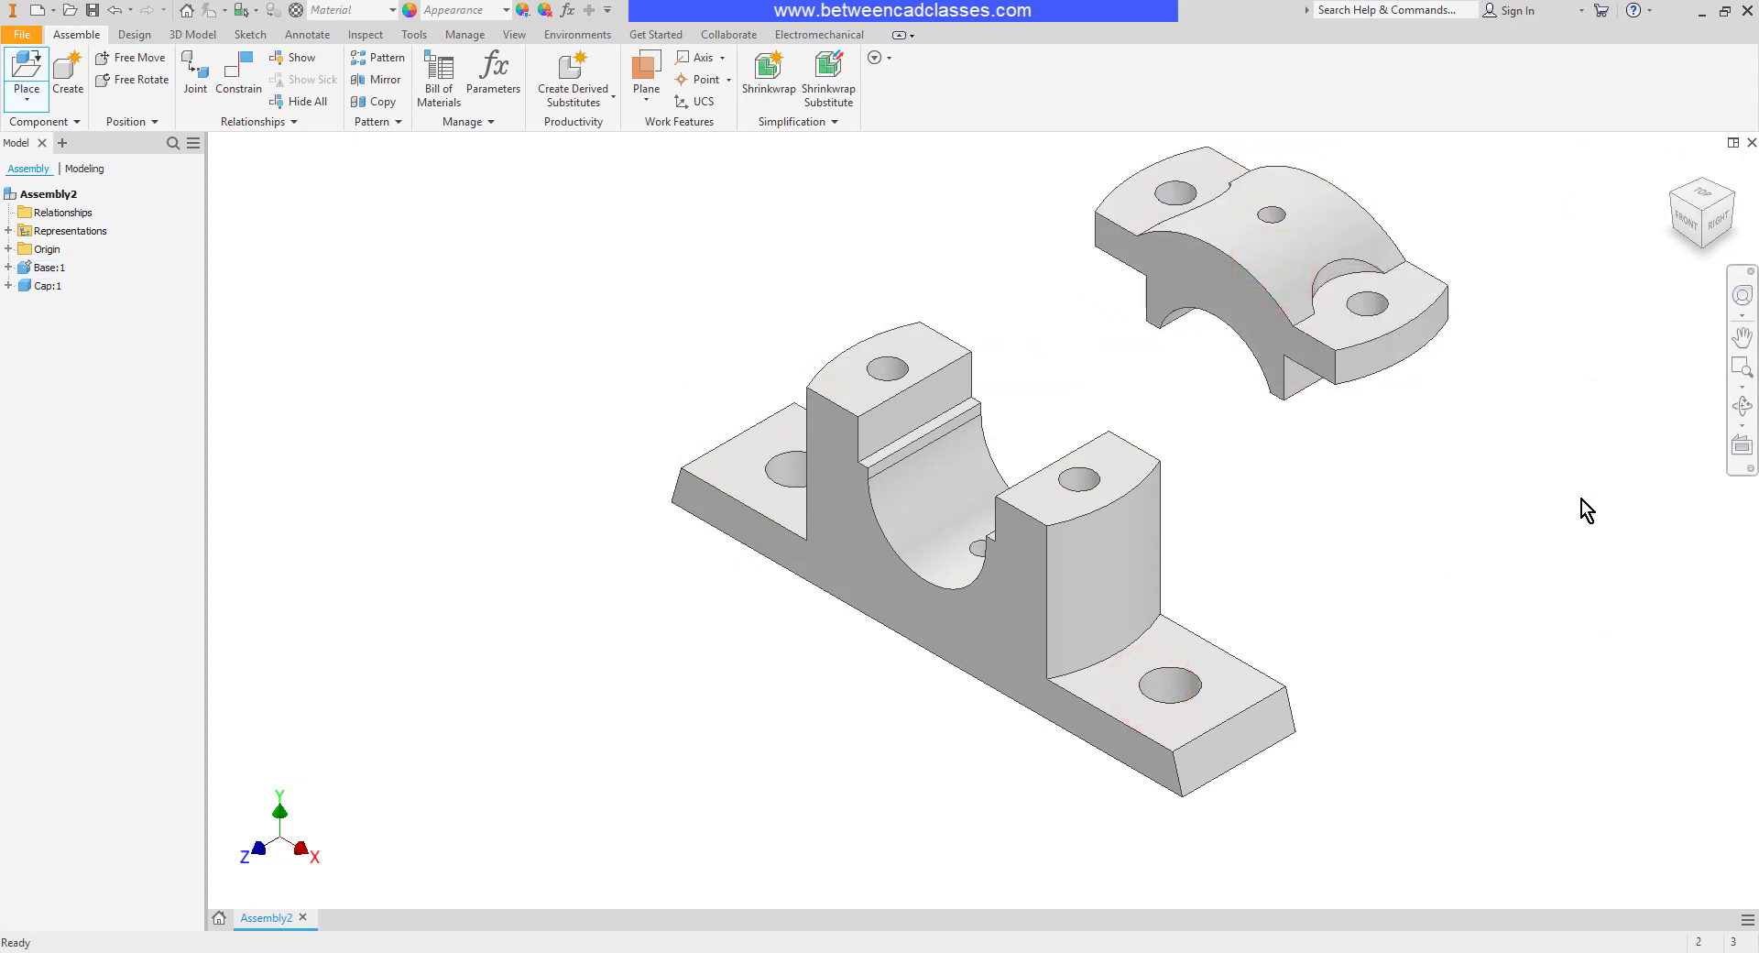
Step: Place two instances of Bolt.ipt in open space to the left of the base
left_click(26, 71)
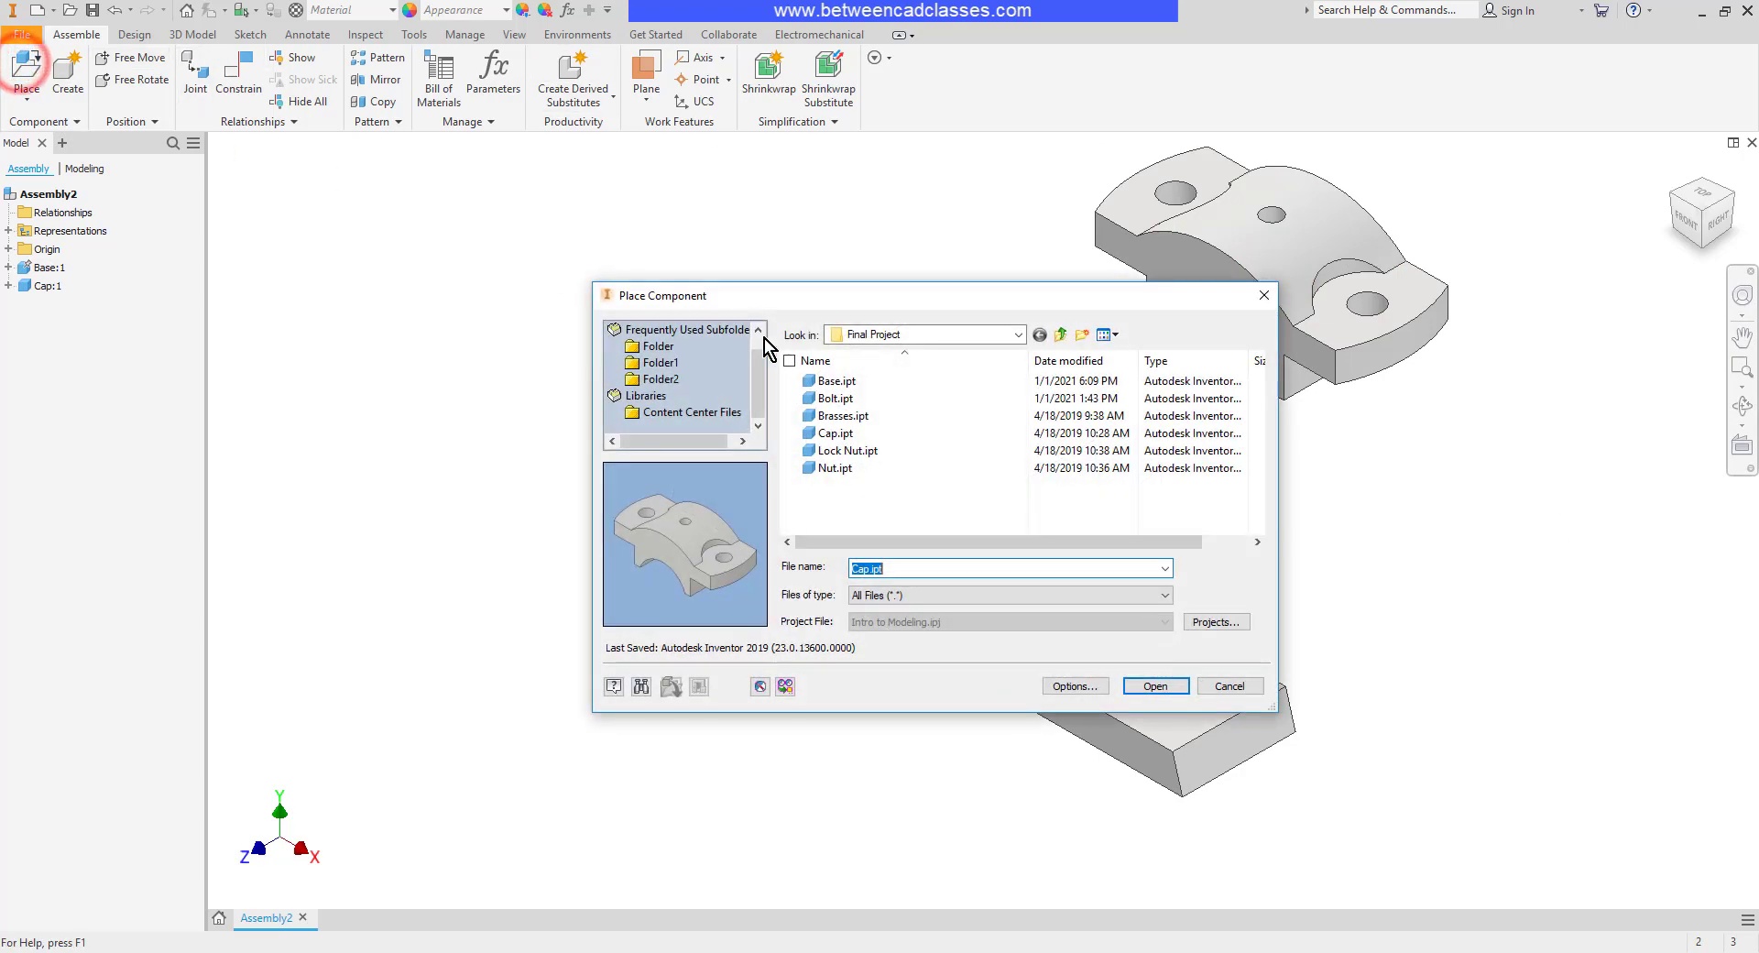
left_click(836, 399)
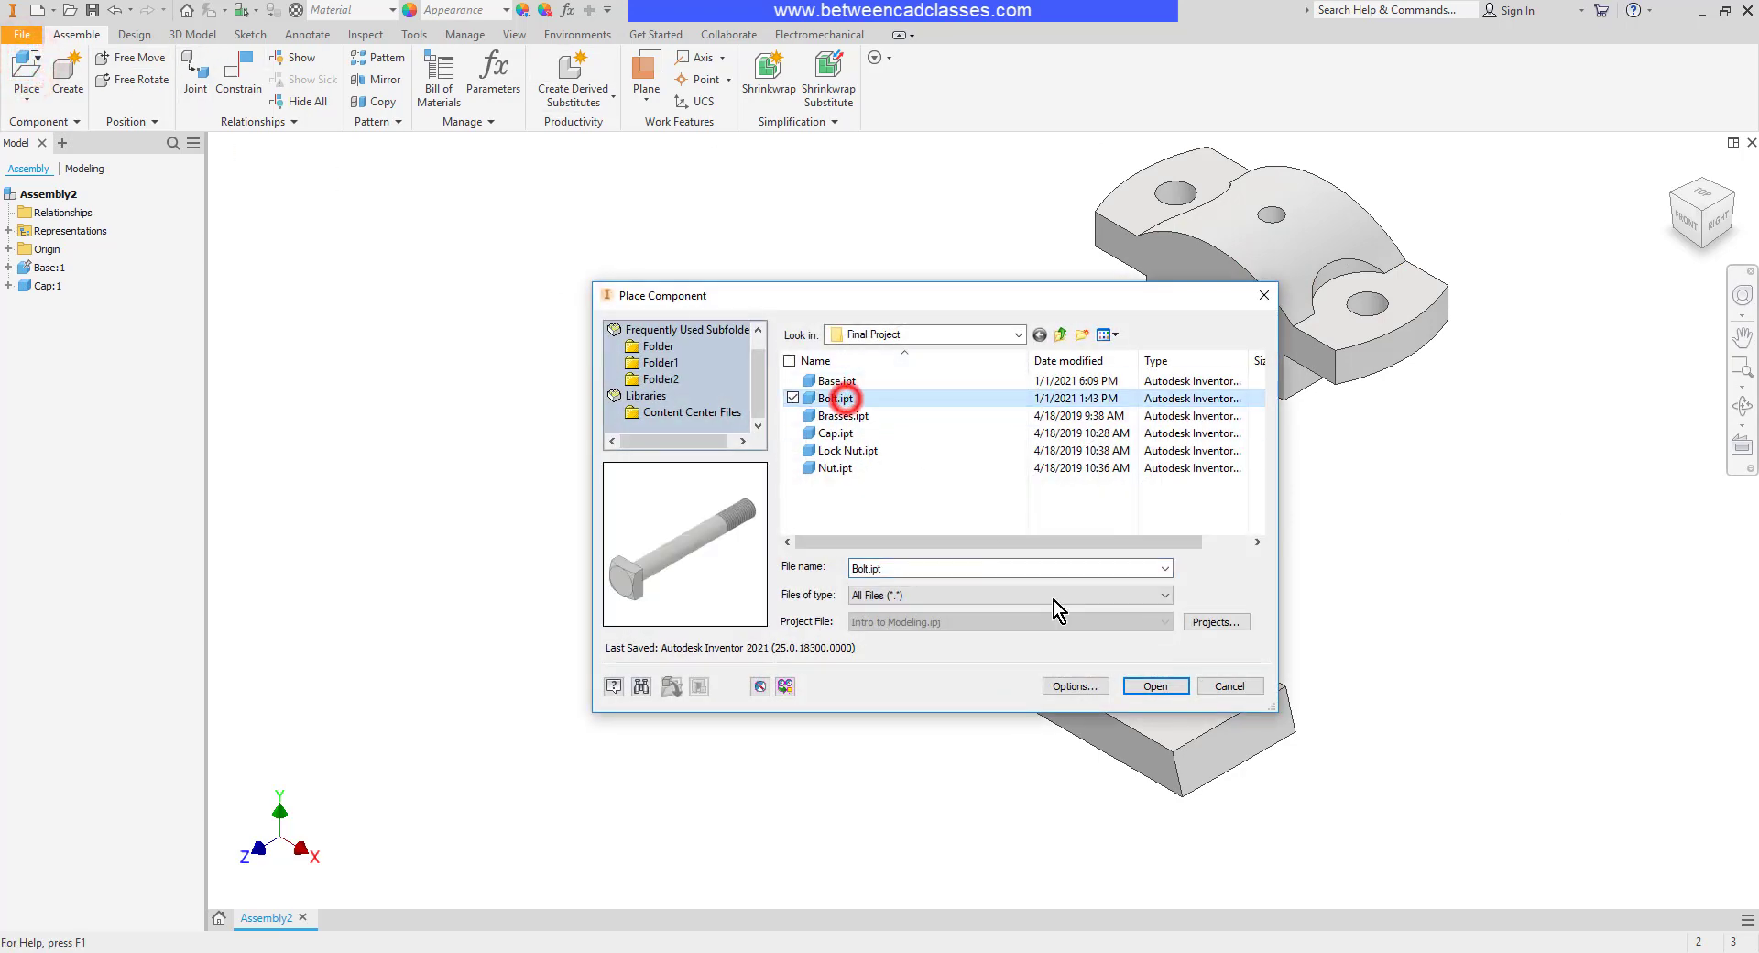
left_click(1154, 686)
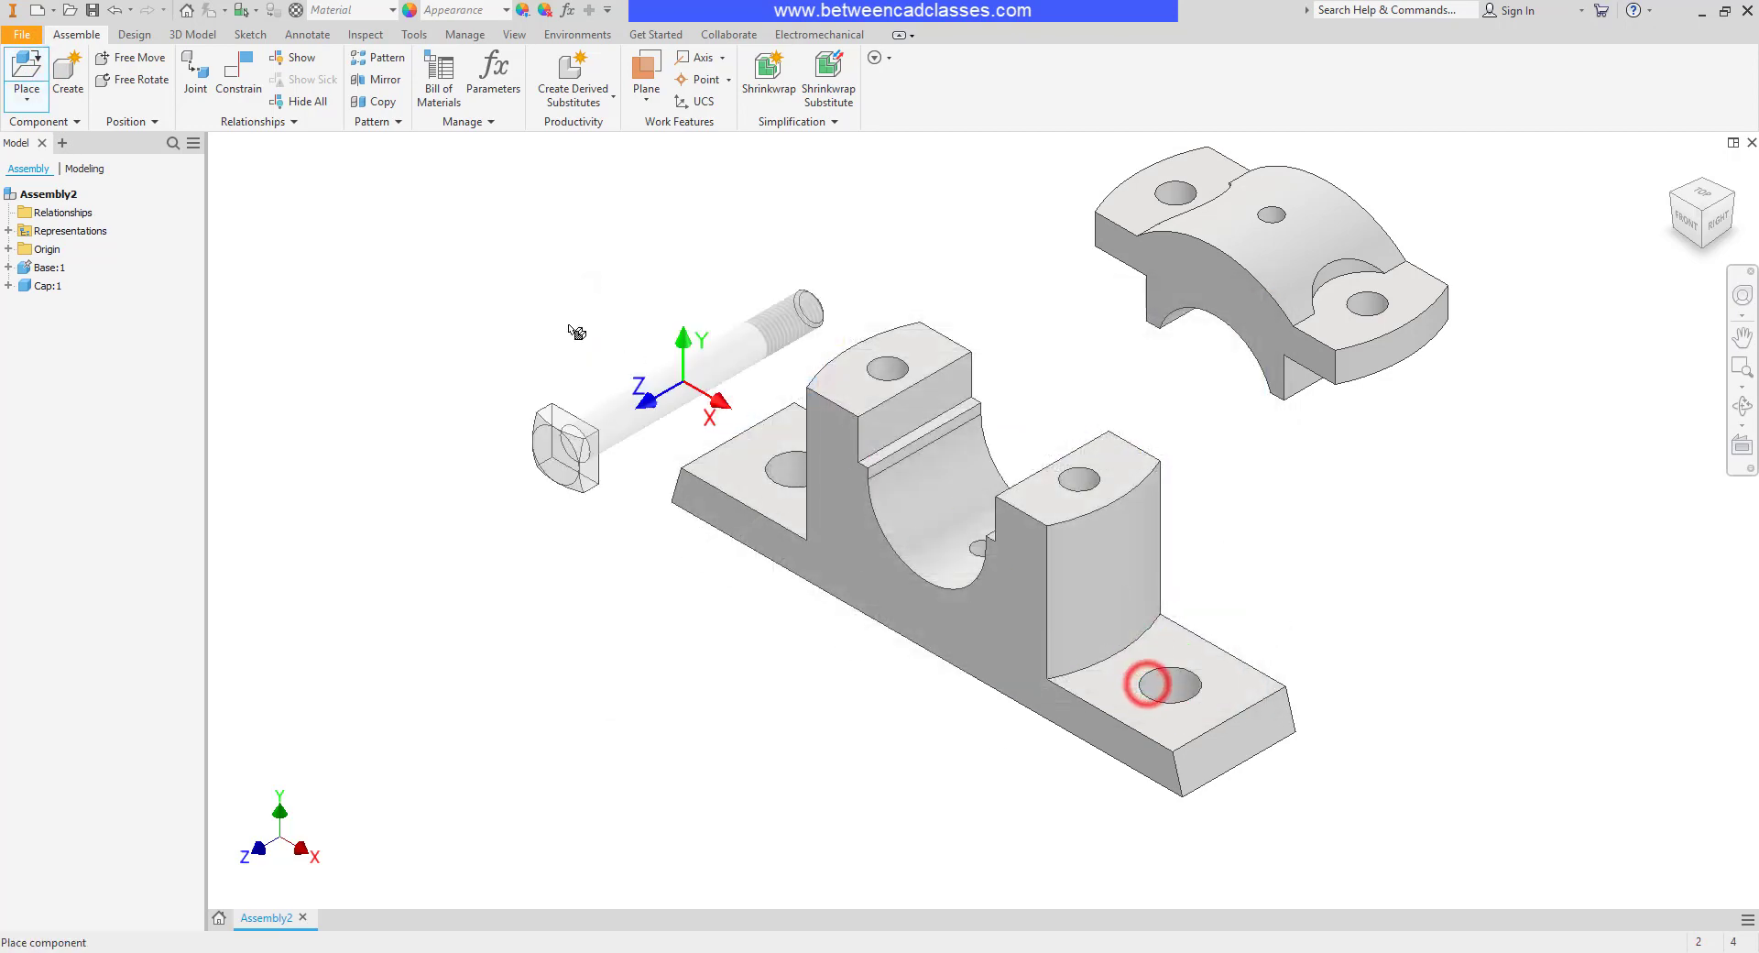
left_click(488, 259)
left_click(583, 412)
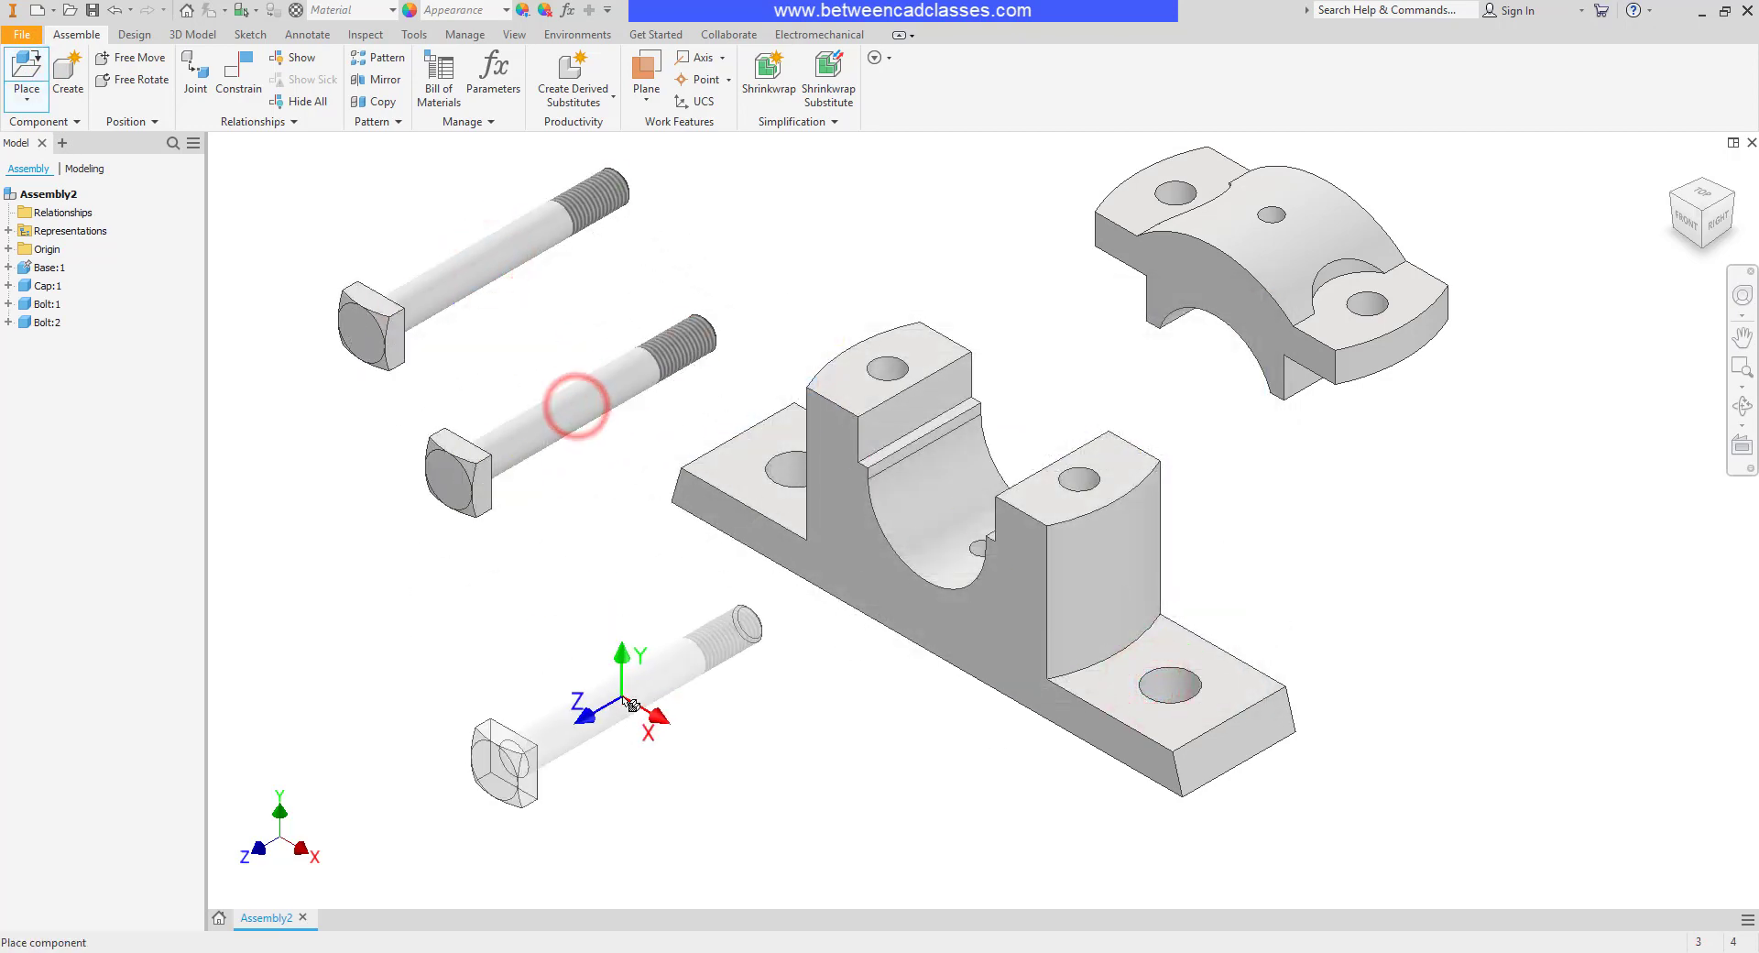
key("Escape")
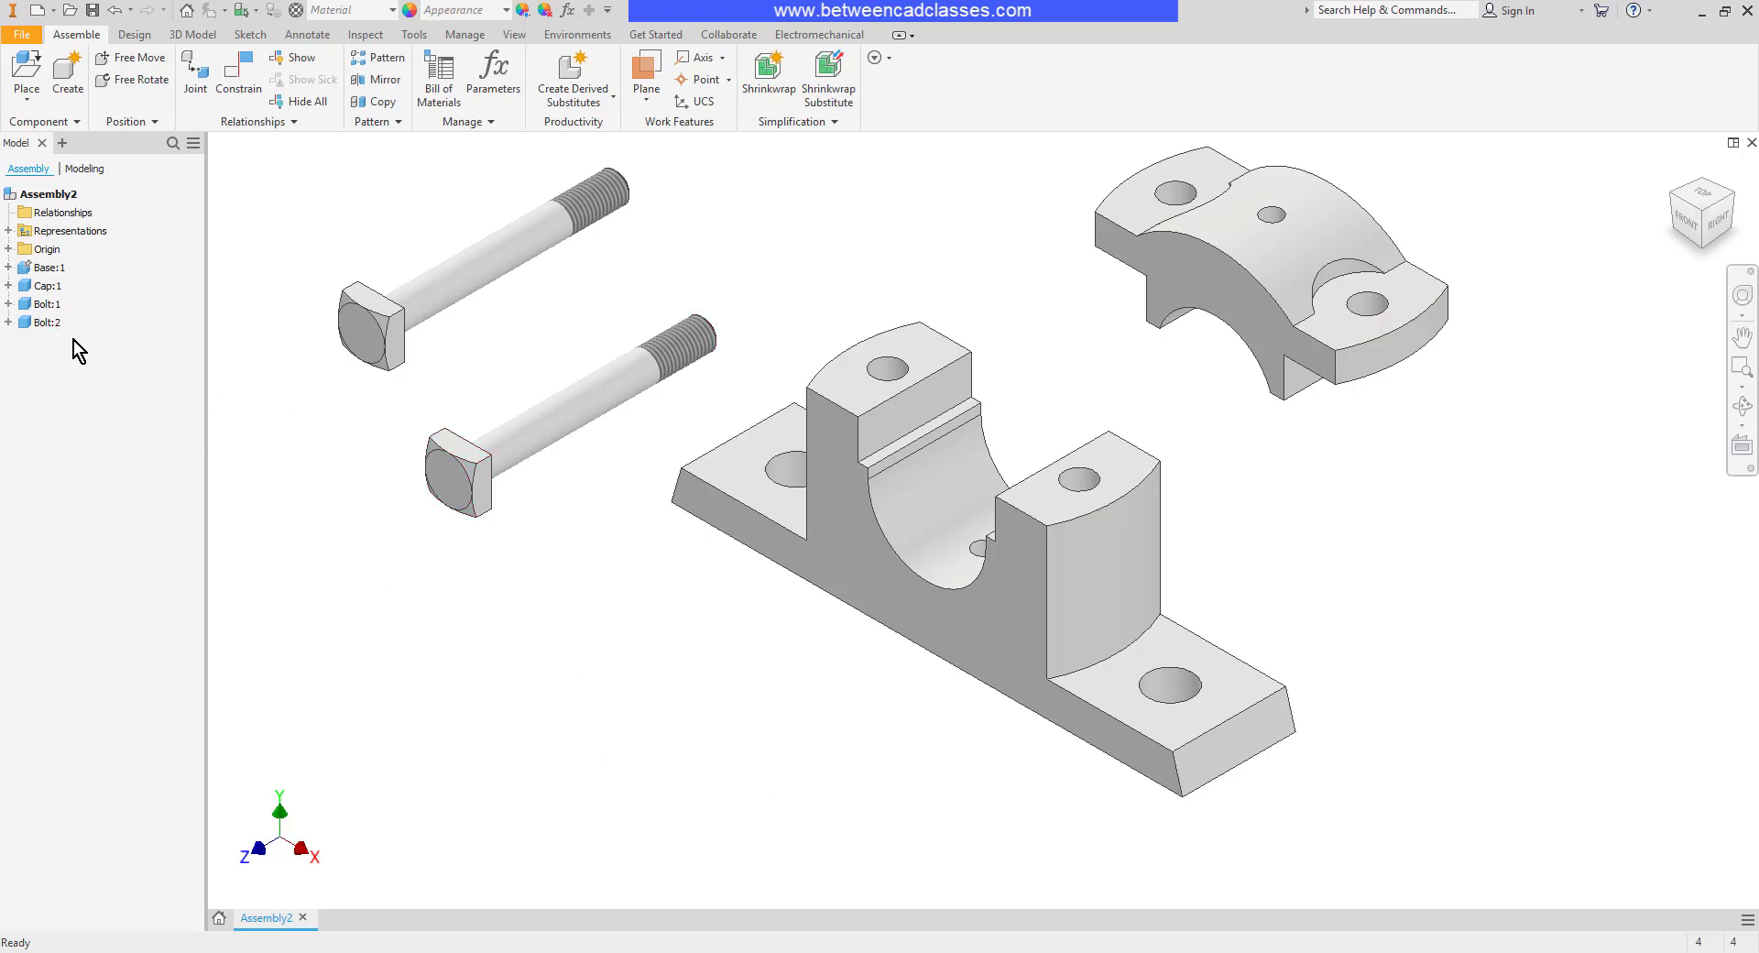
Step: Add a third bolt instance below the other two by copying an existing one, and delete it
left_click_drag(48, 323, 537, 676)
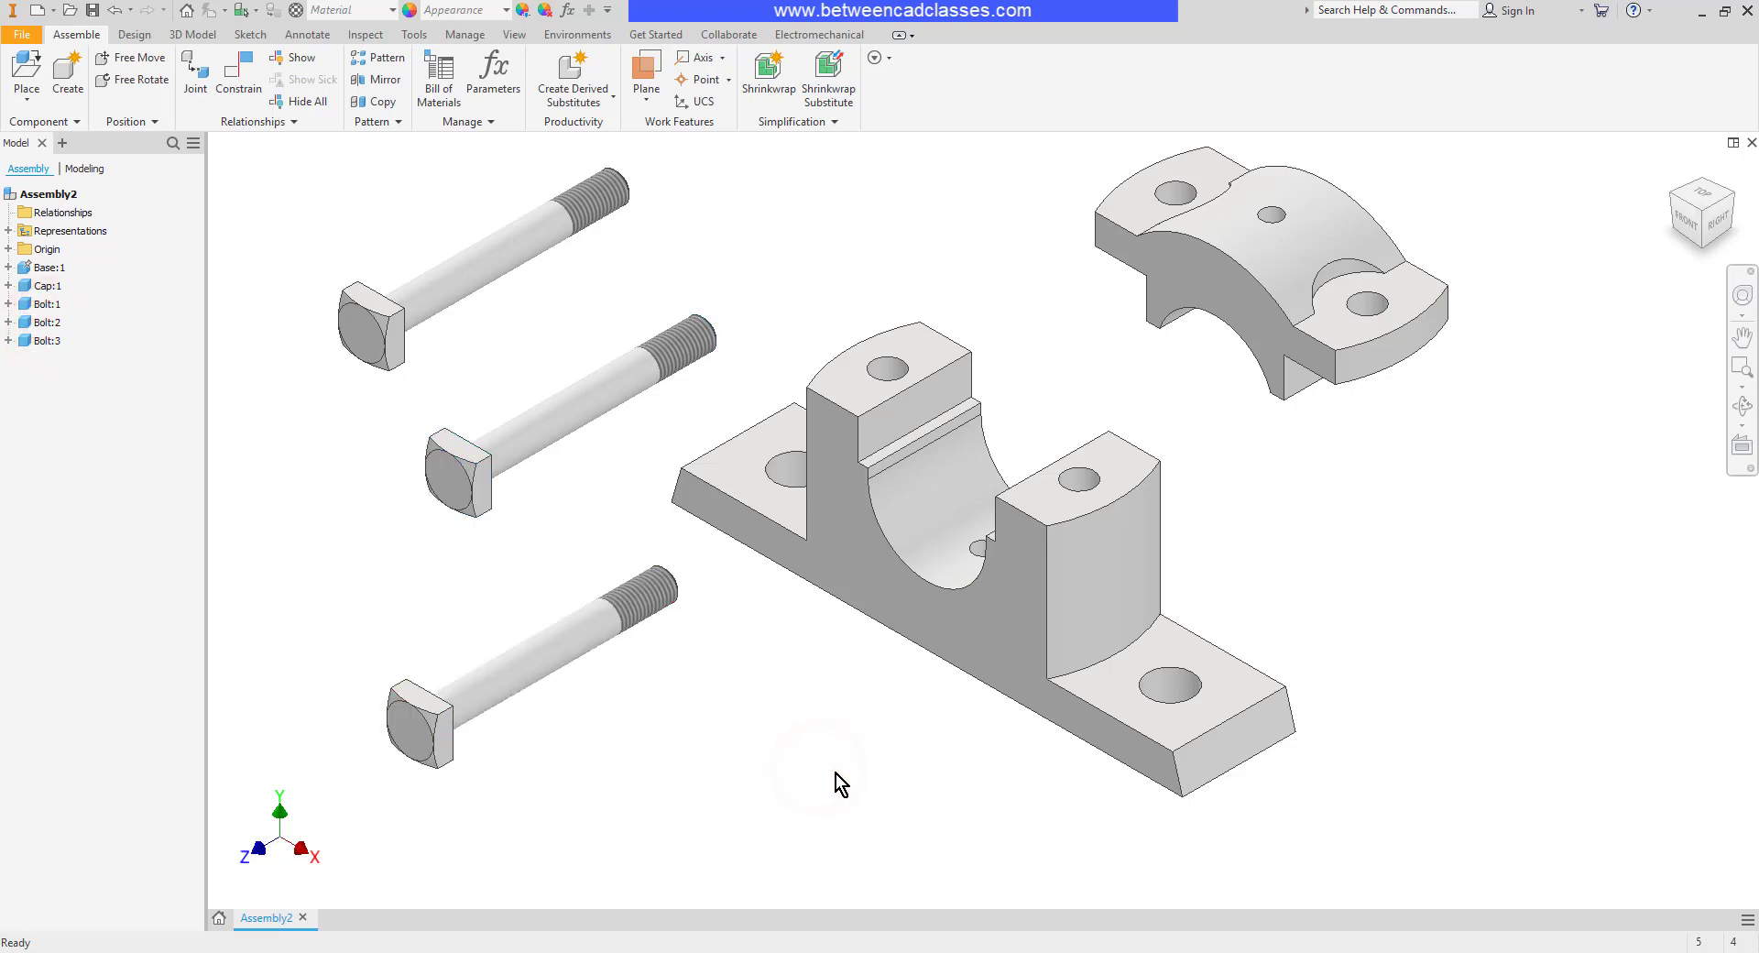
left_click(562, 658)
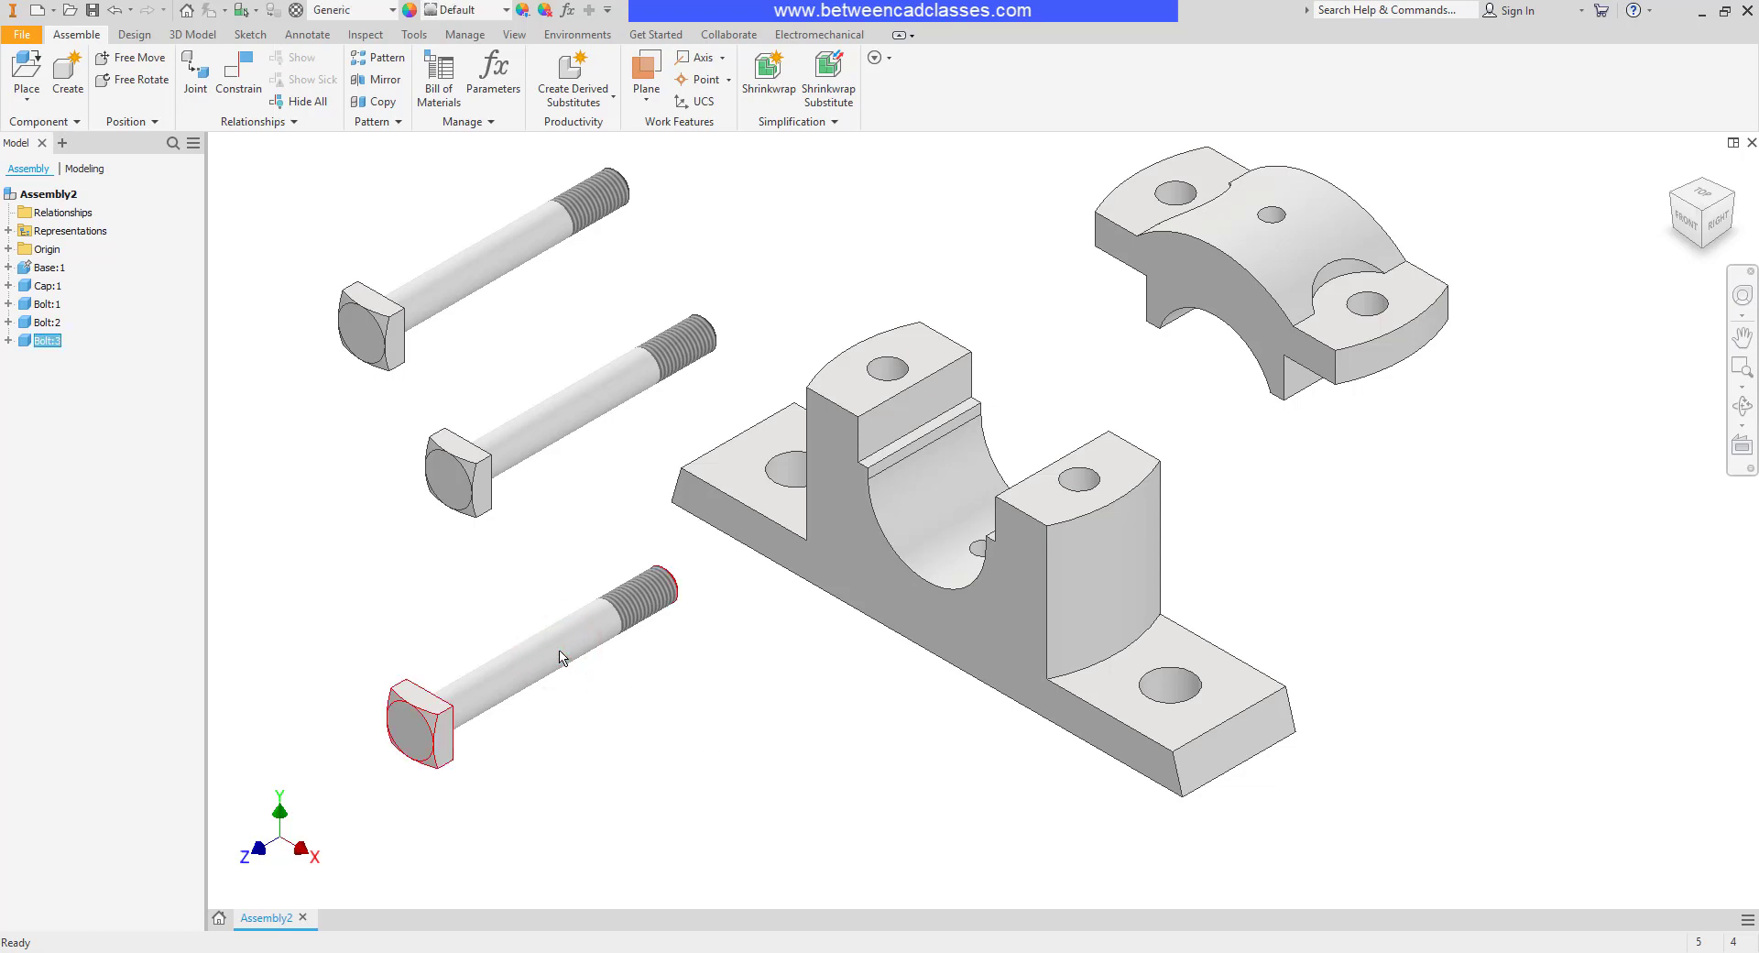
key("Delete")
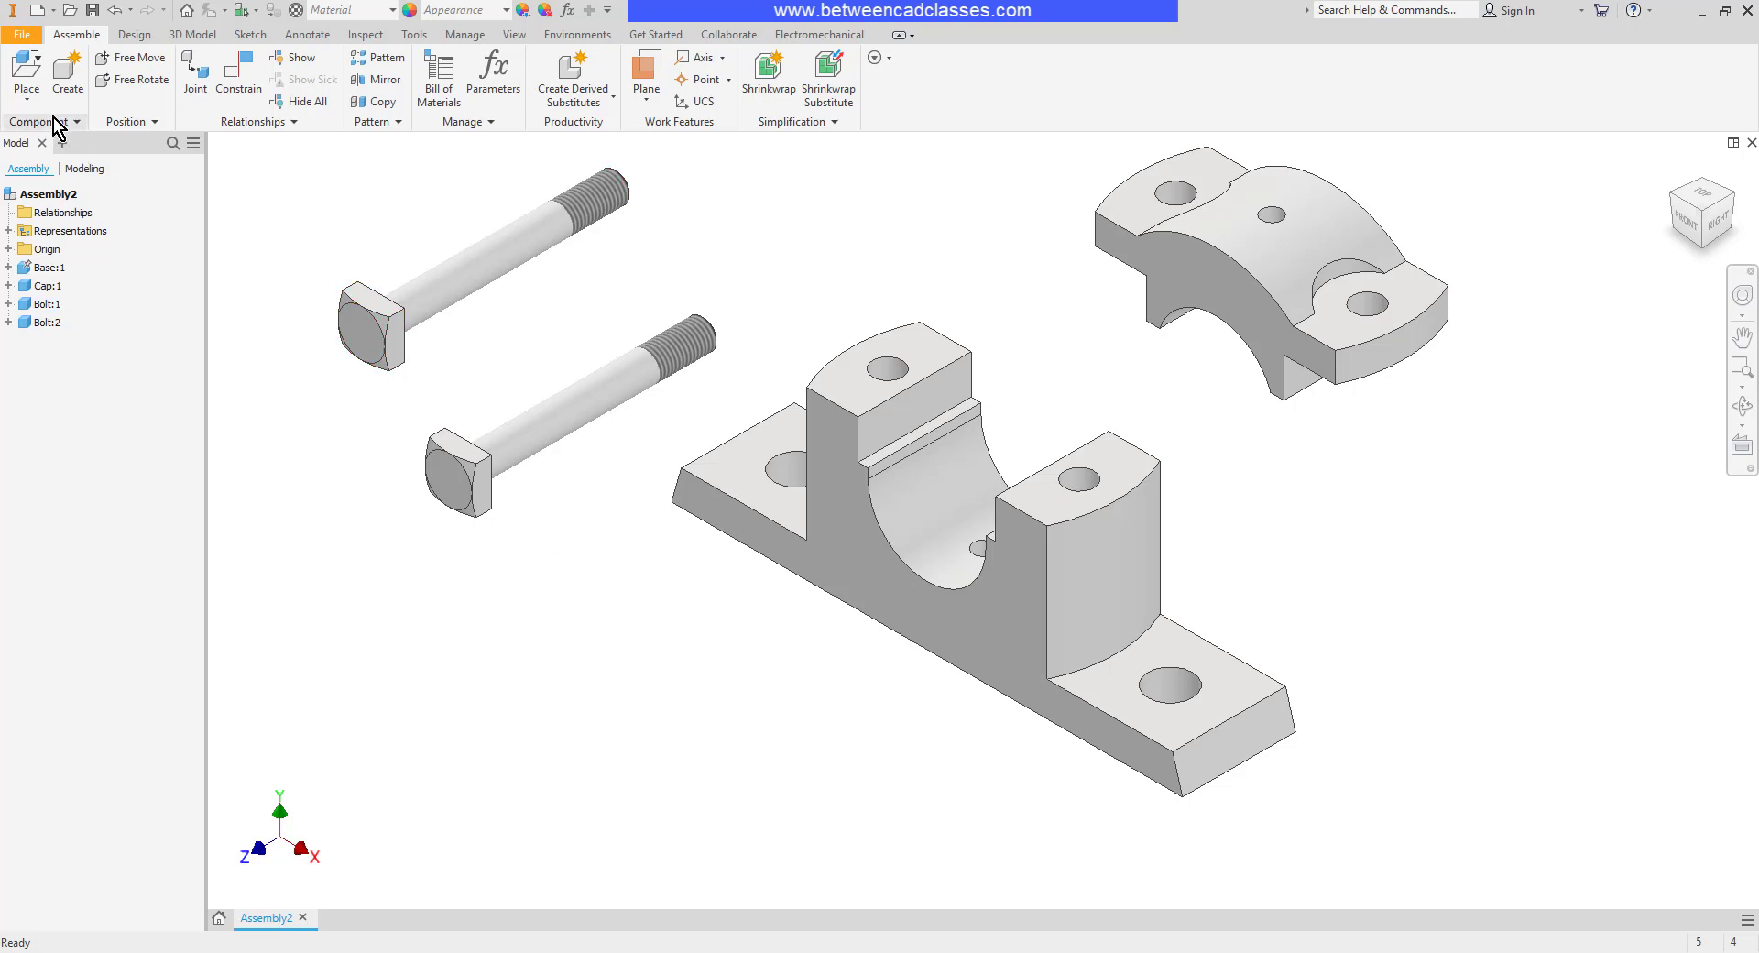
Step: Choose the ANSI B18.2.4.2M hex nut from the Content Center's fasteners for placement in the assembly
left_click(29, 99)
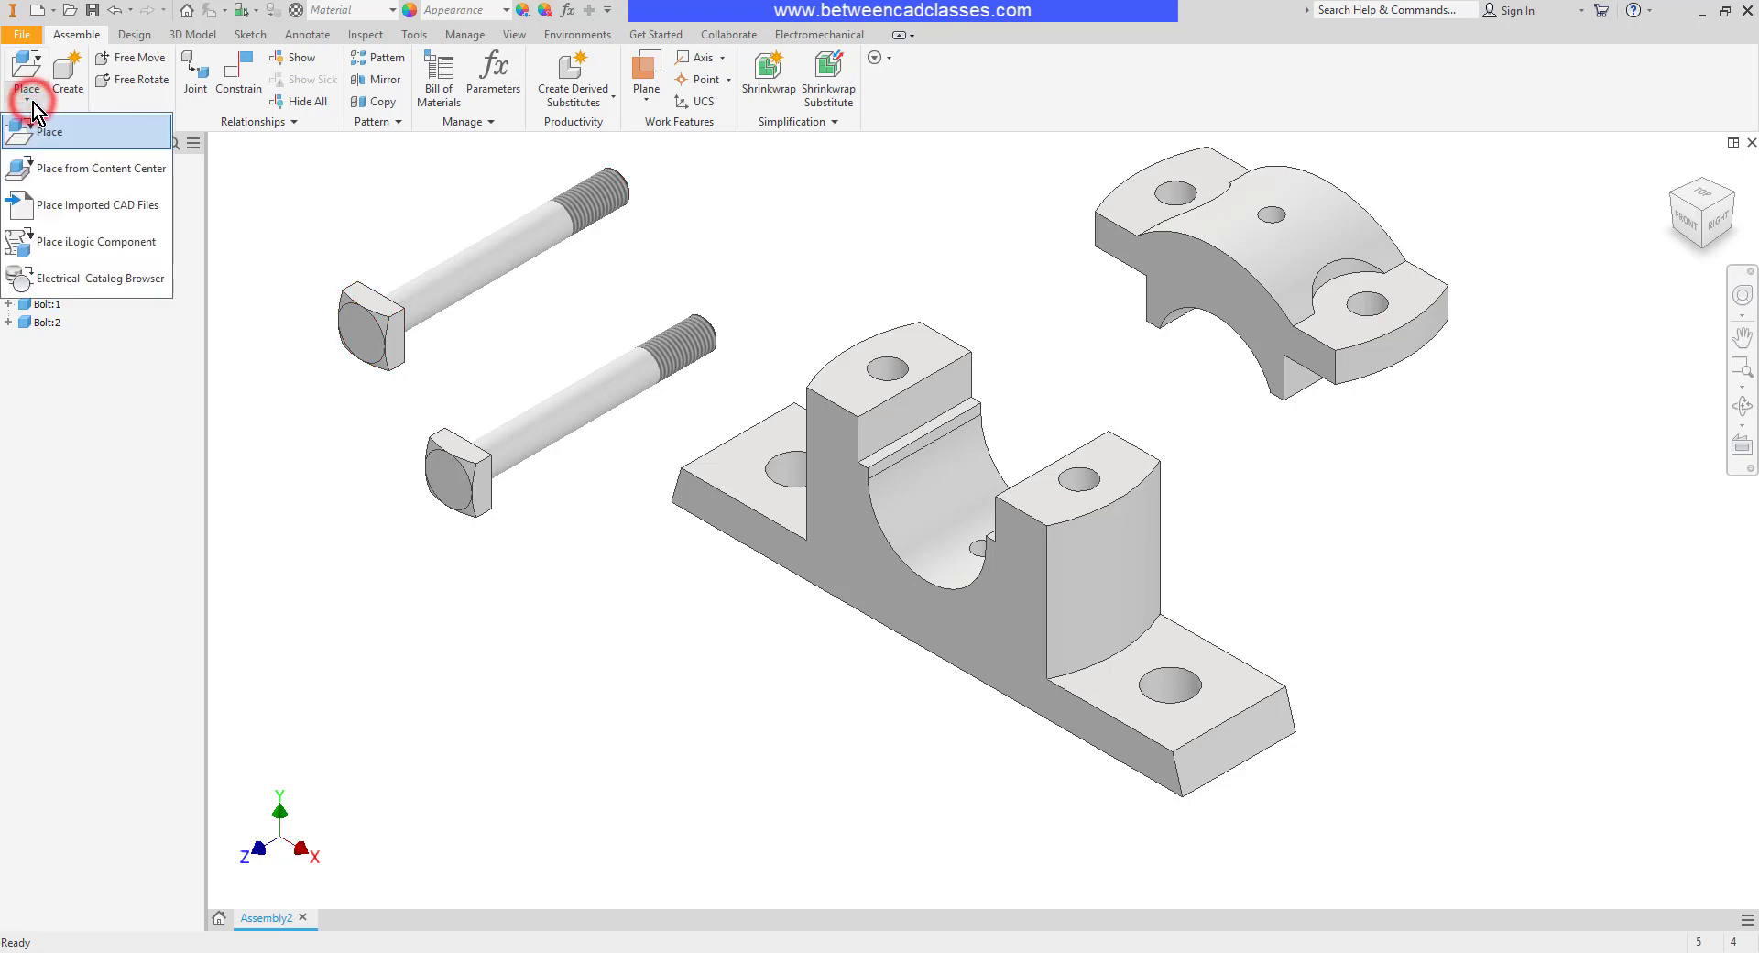
left_click(117, 173)
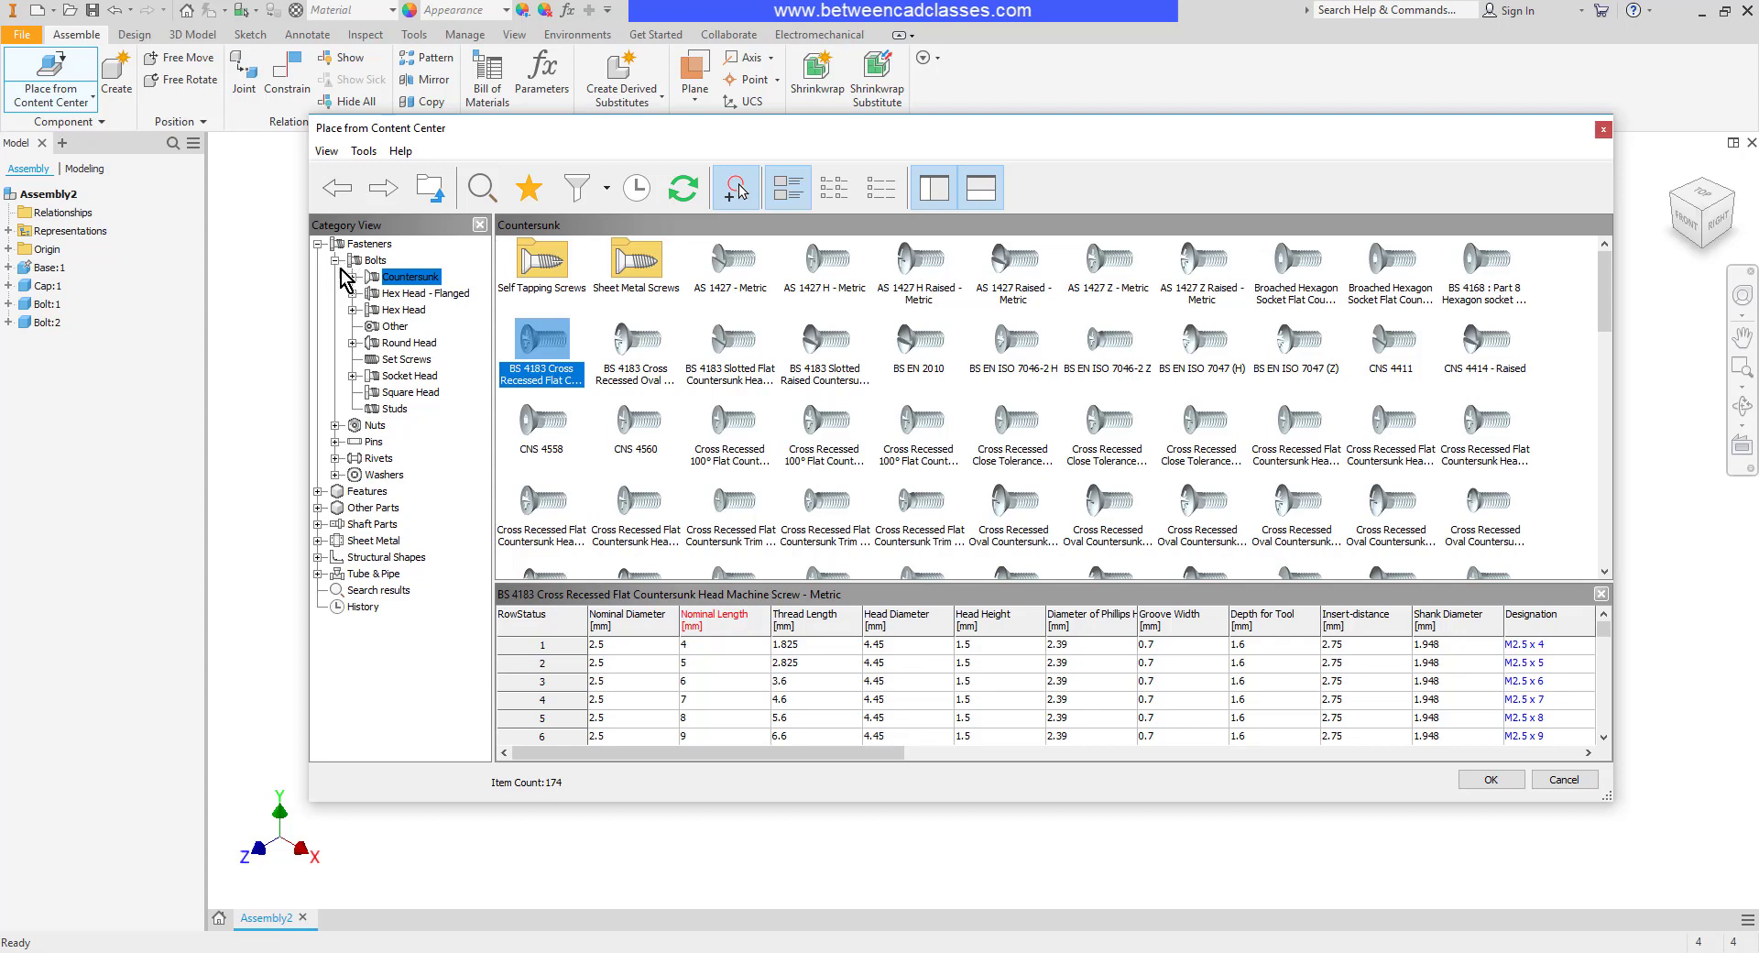
left_click(371, 425)
left_click(335, 425)
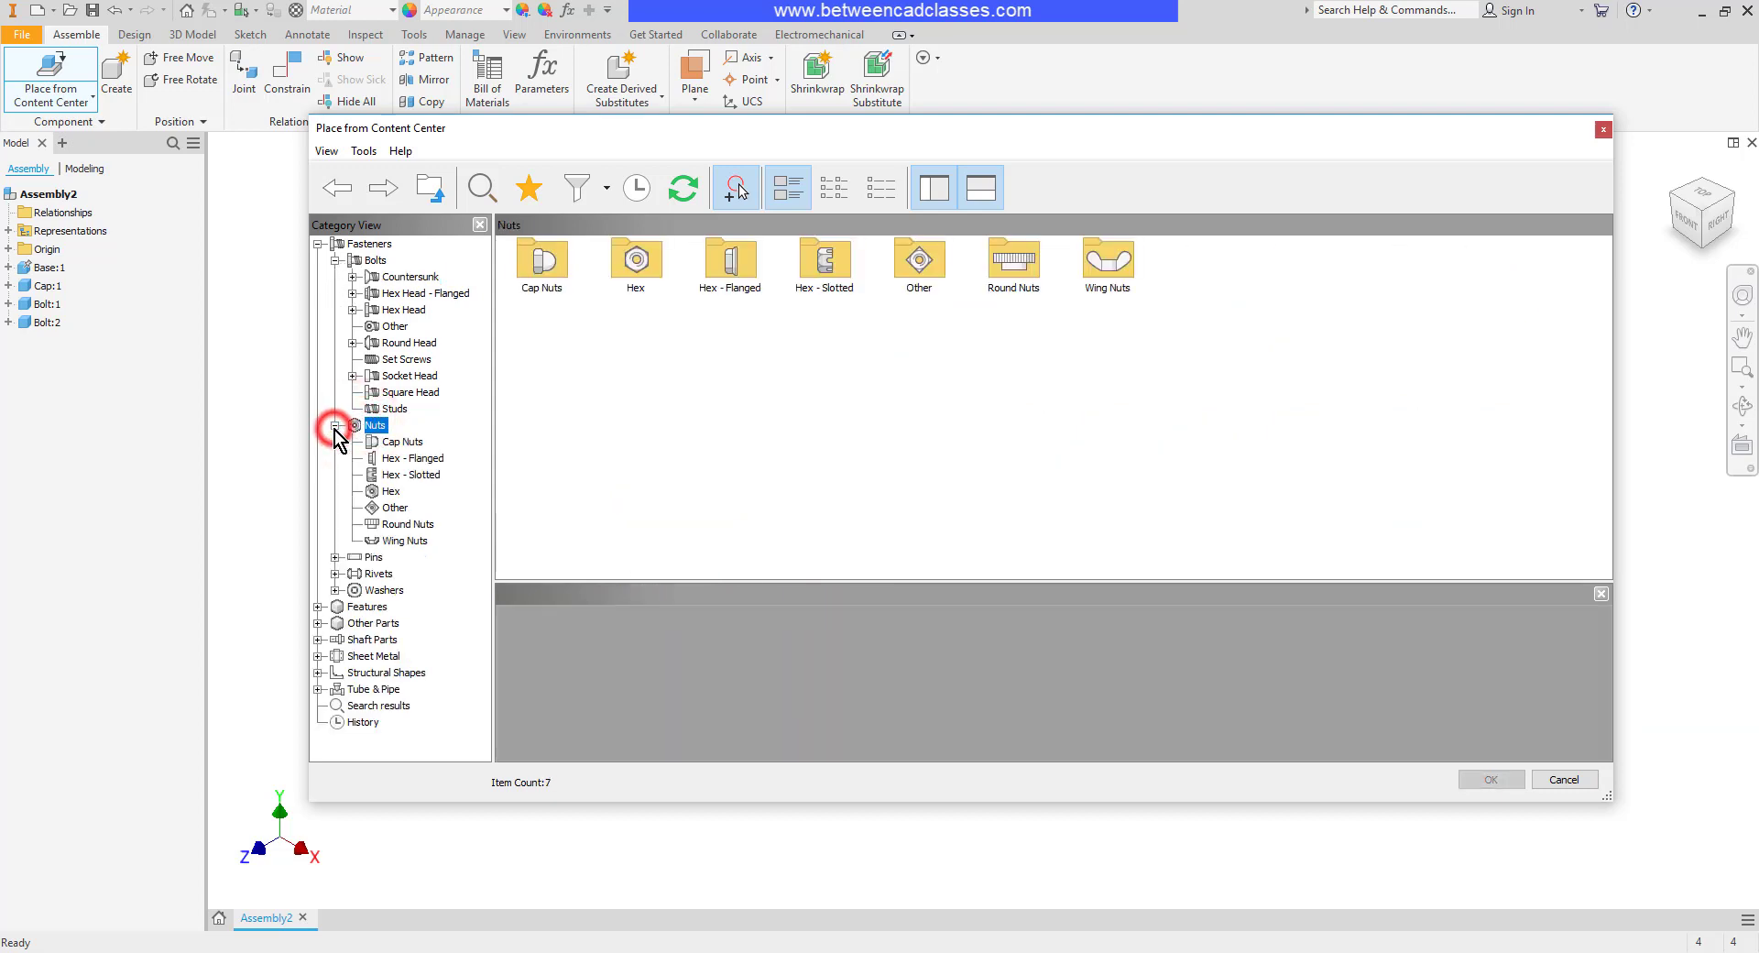
left_click(391, 493)
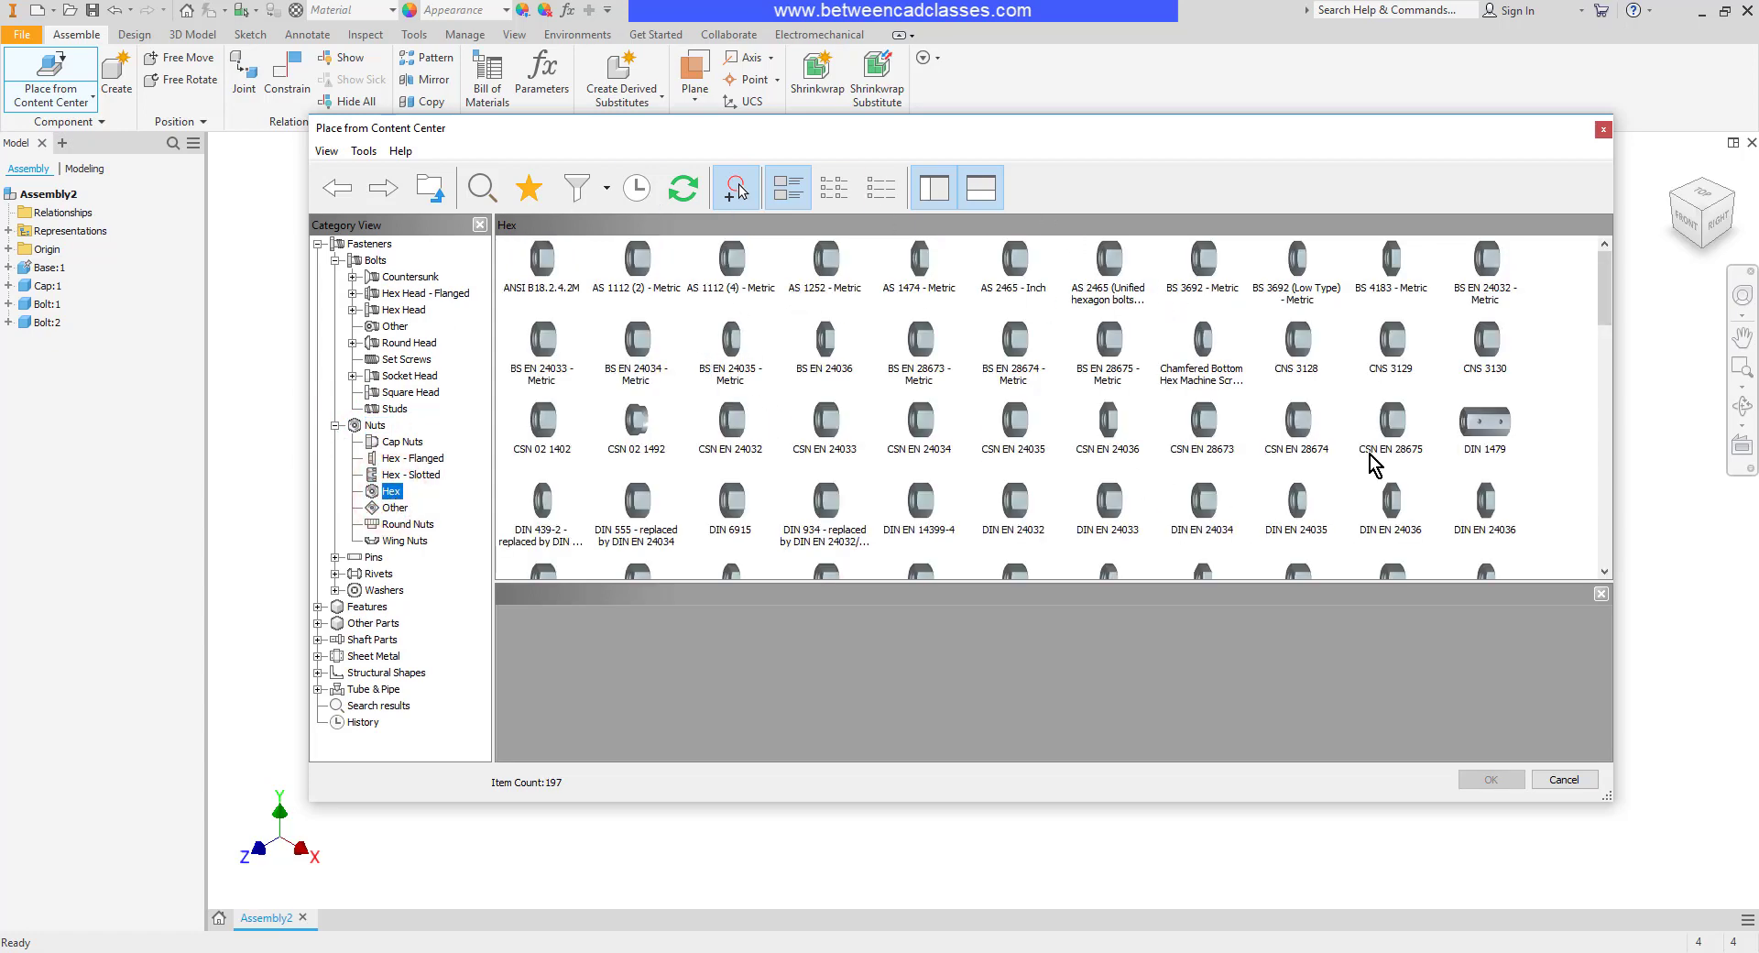
scroll(1249, 472, "down", 2)
scroll(953, 429, "up", 2)
left_click(546, 263)
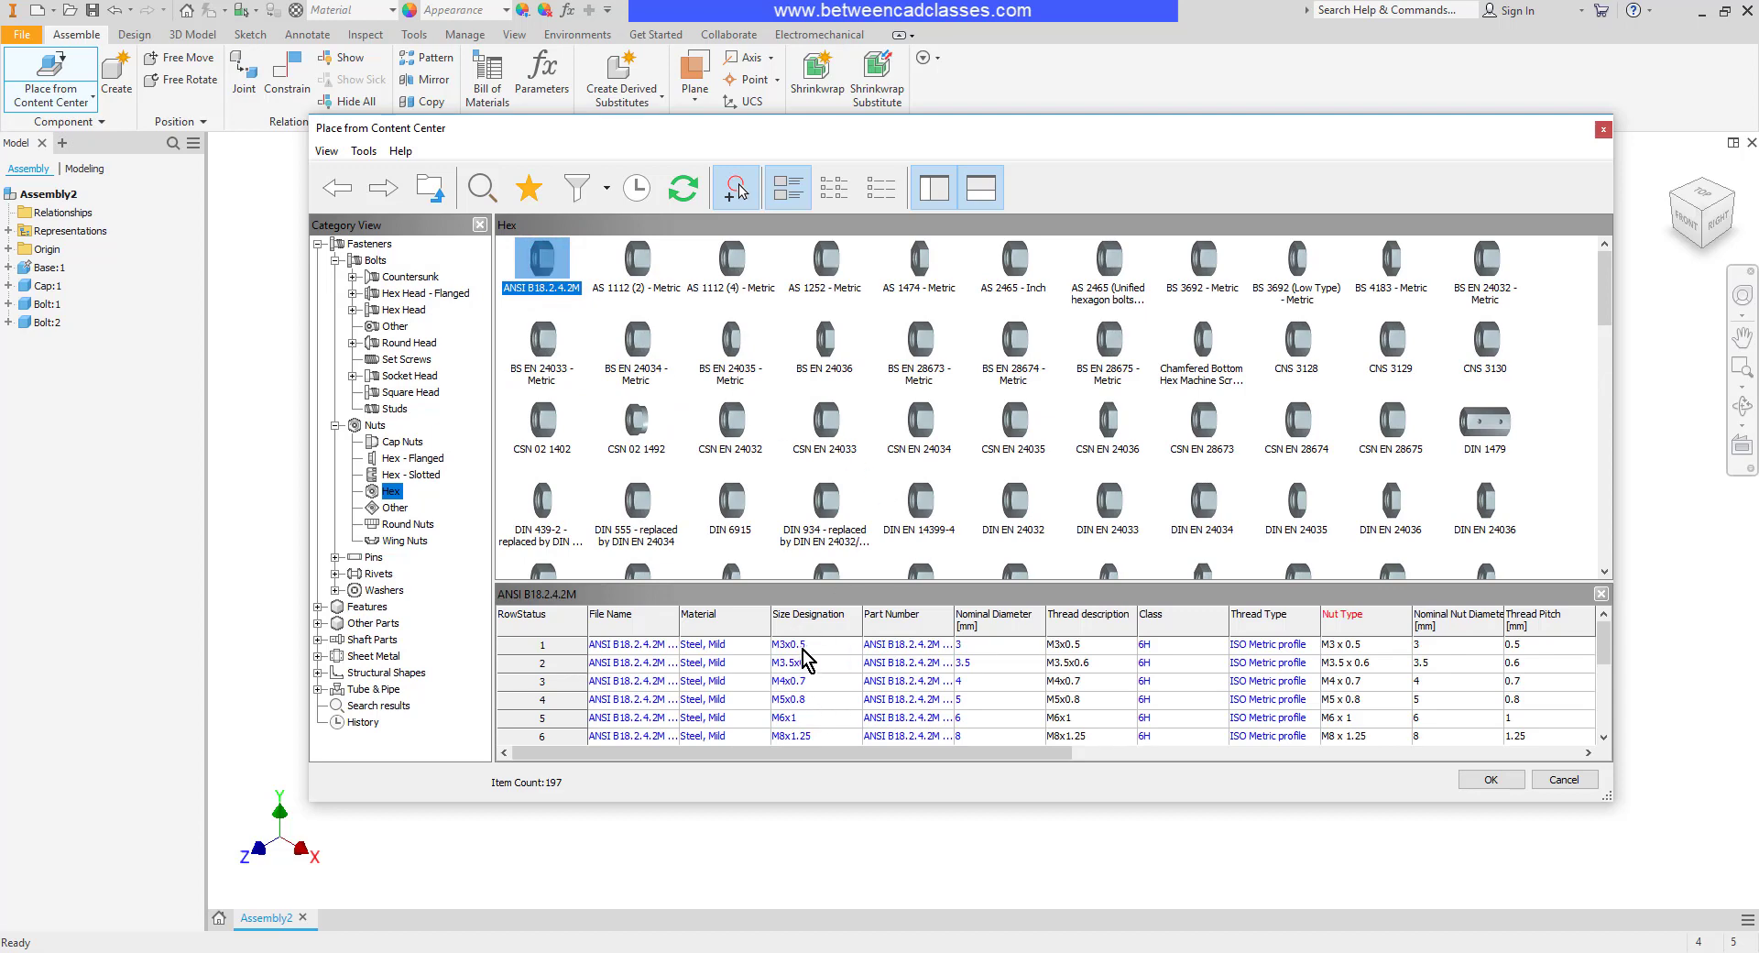
scroll(804, 703, "down", 2)
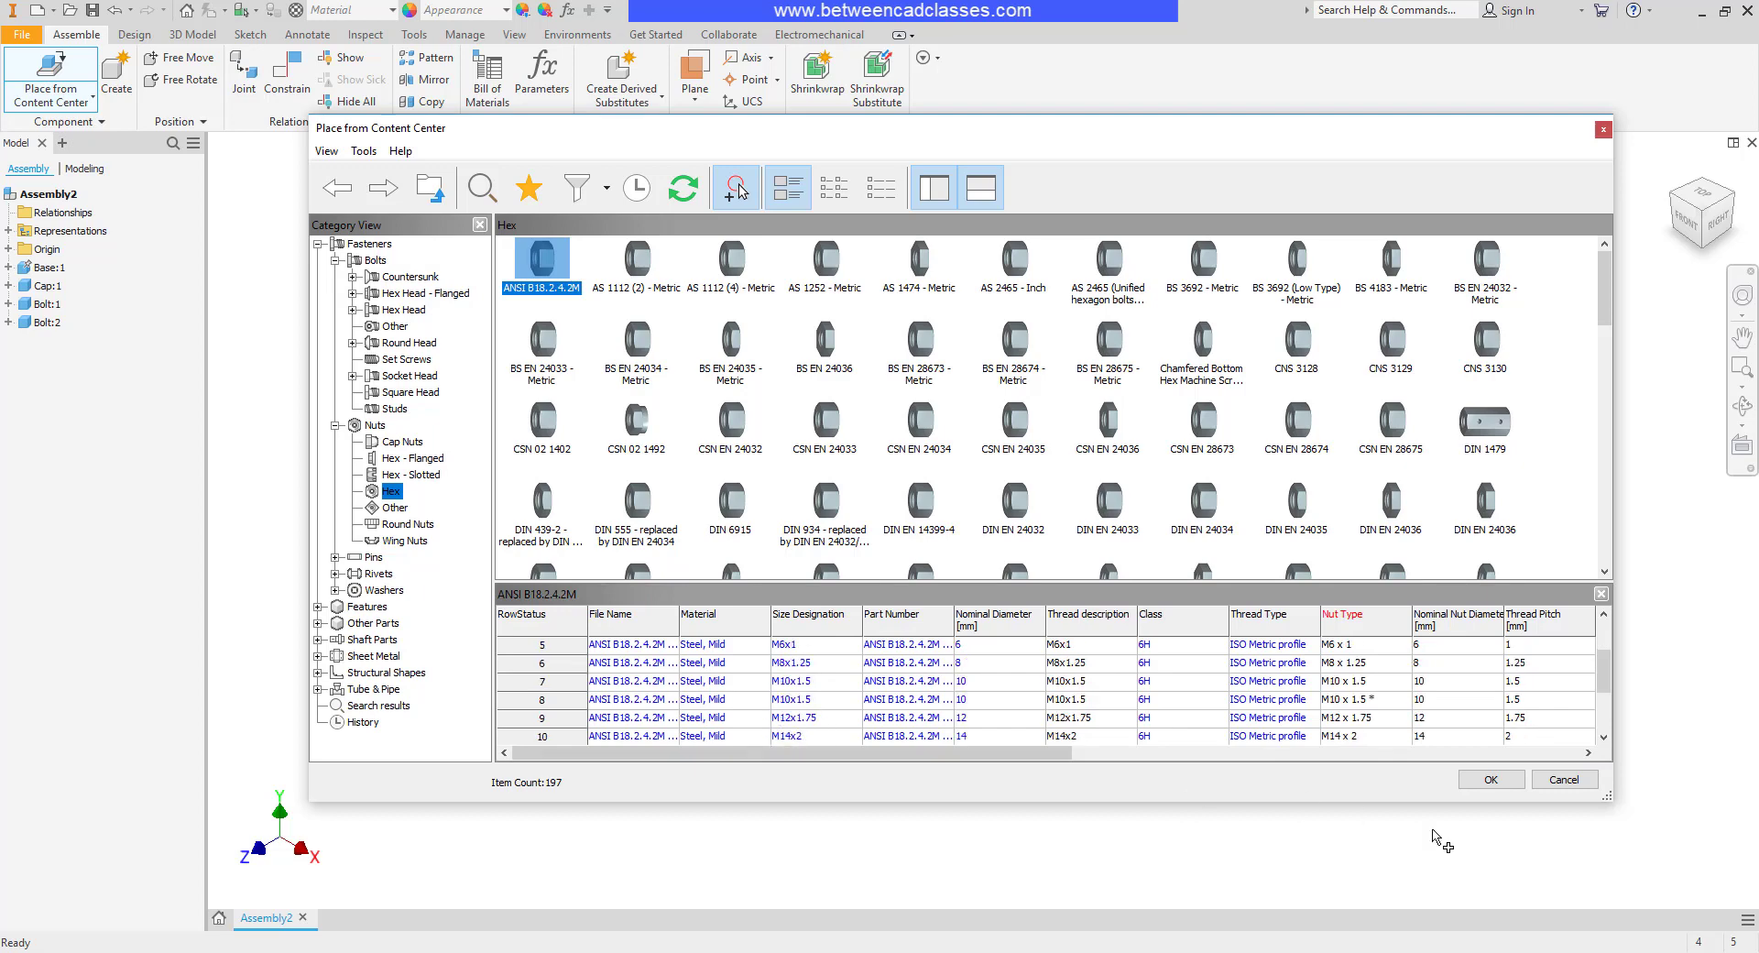
left_click(1490, 780)
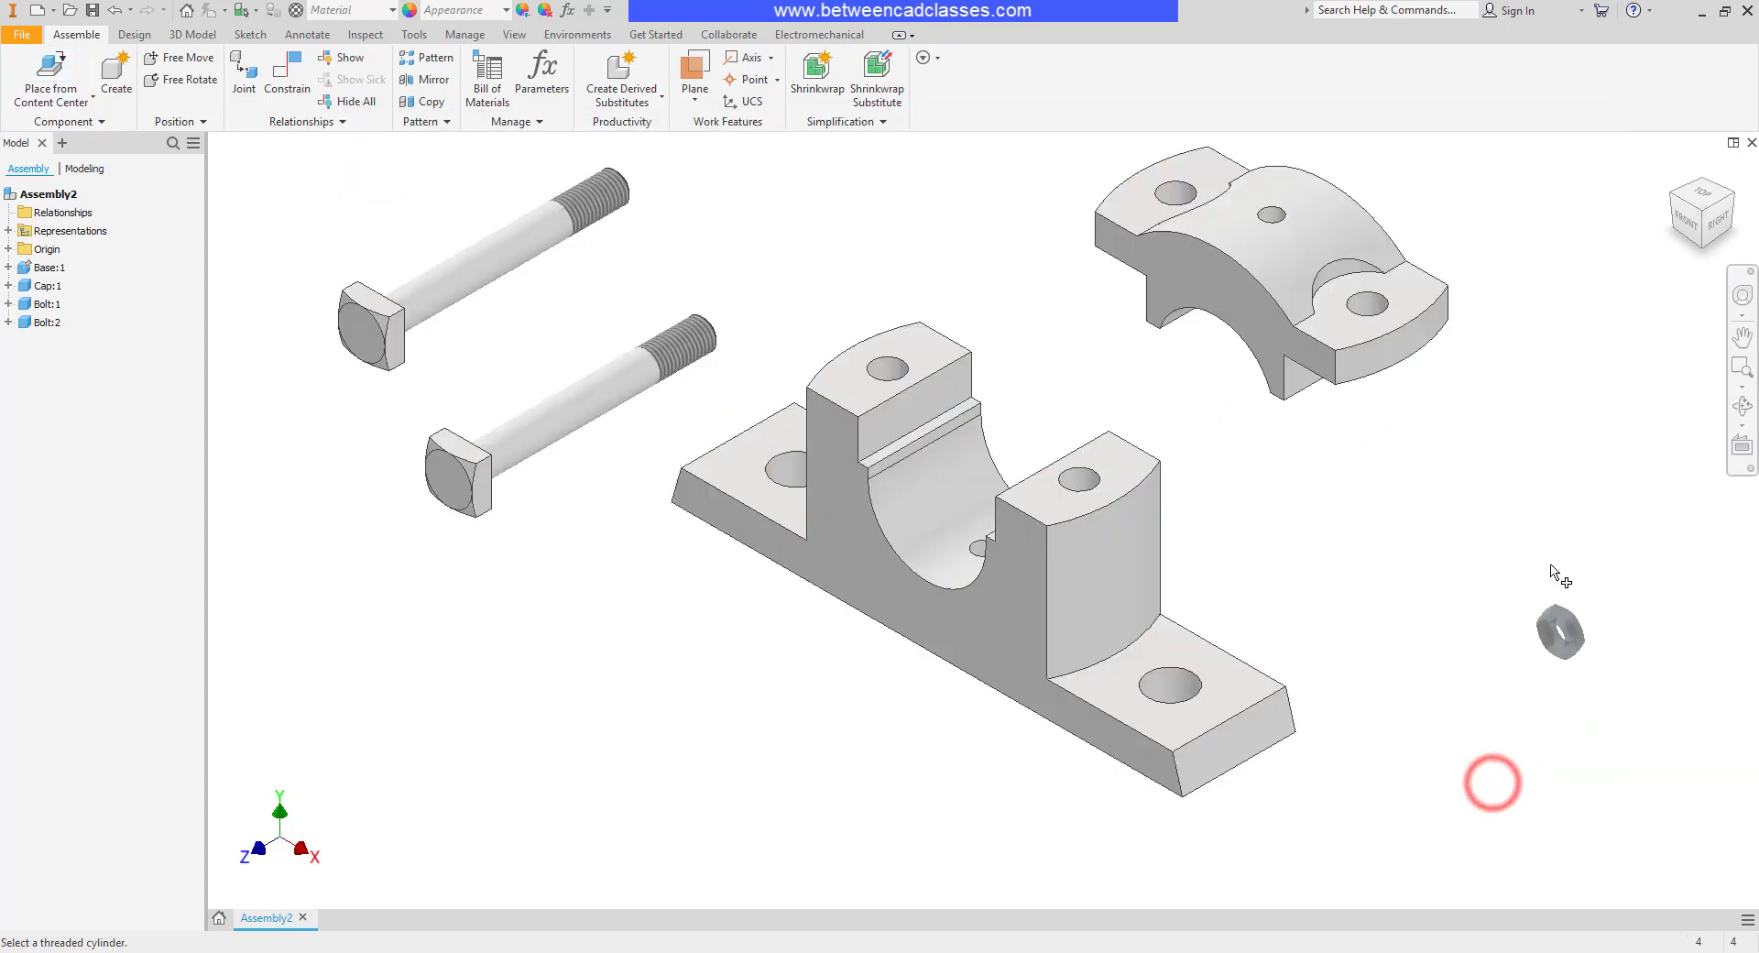
Step: Place two instances of the nut in size M12 x 1.75 in open space below the cap, beside the base
left_click(1527, 523)
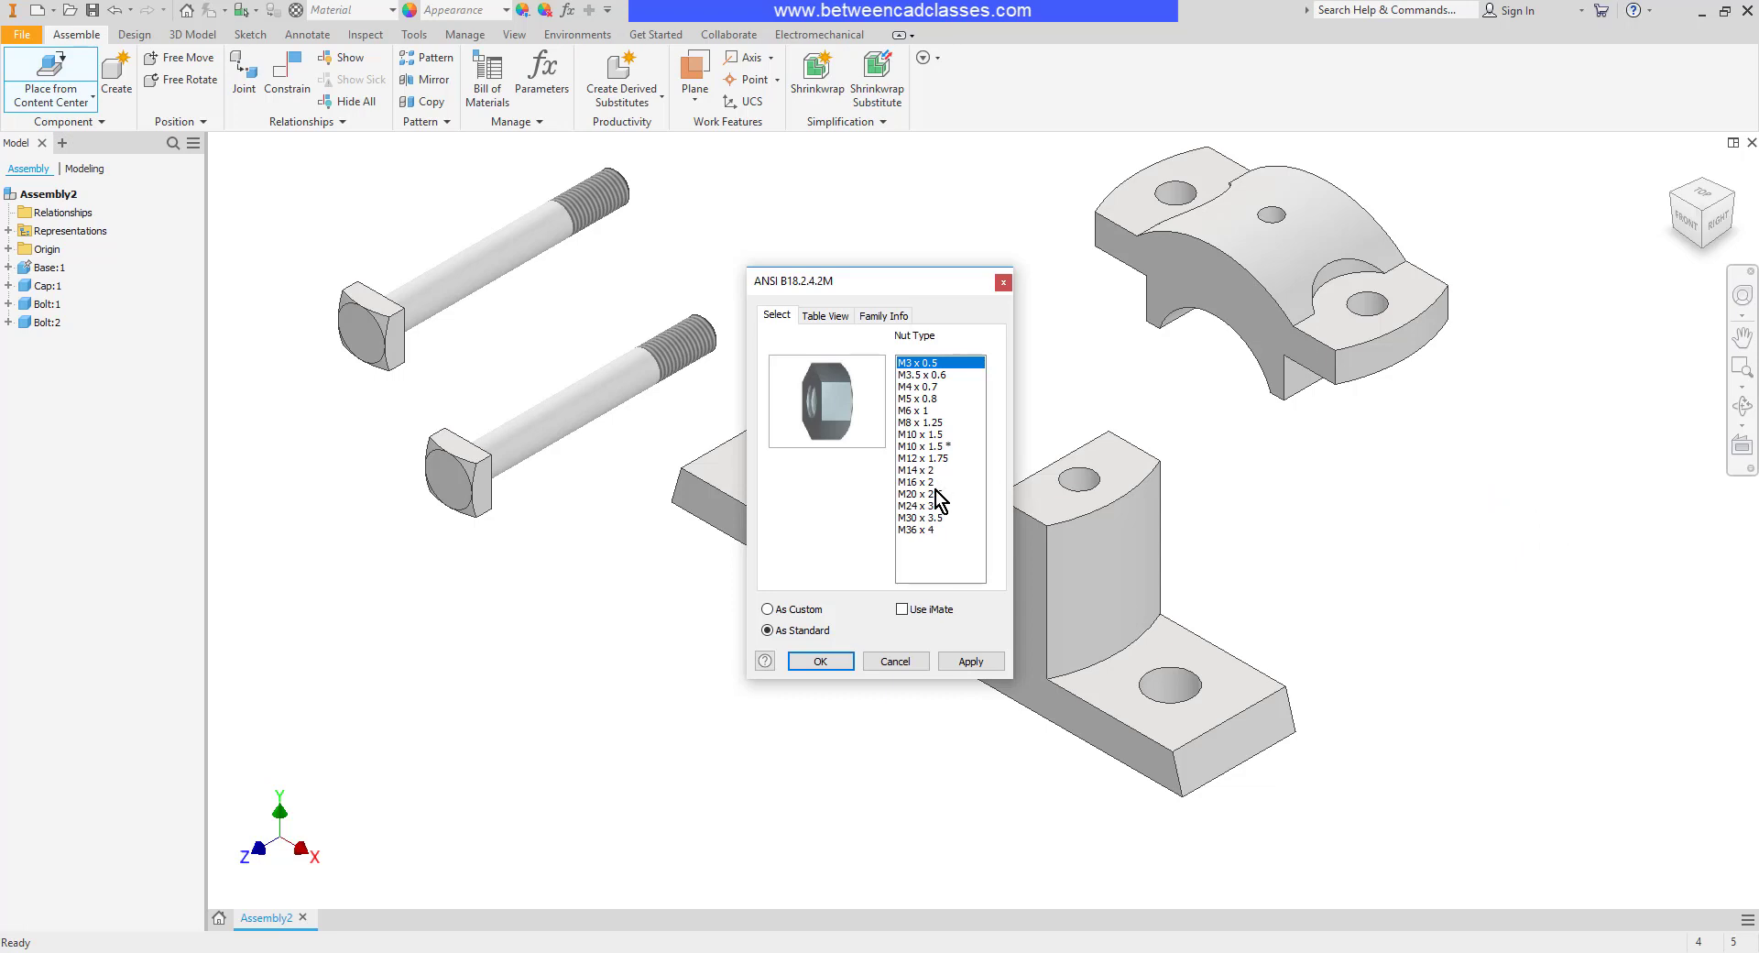
left_click(918, 458)
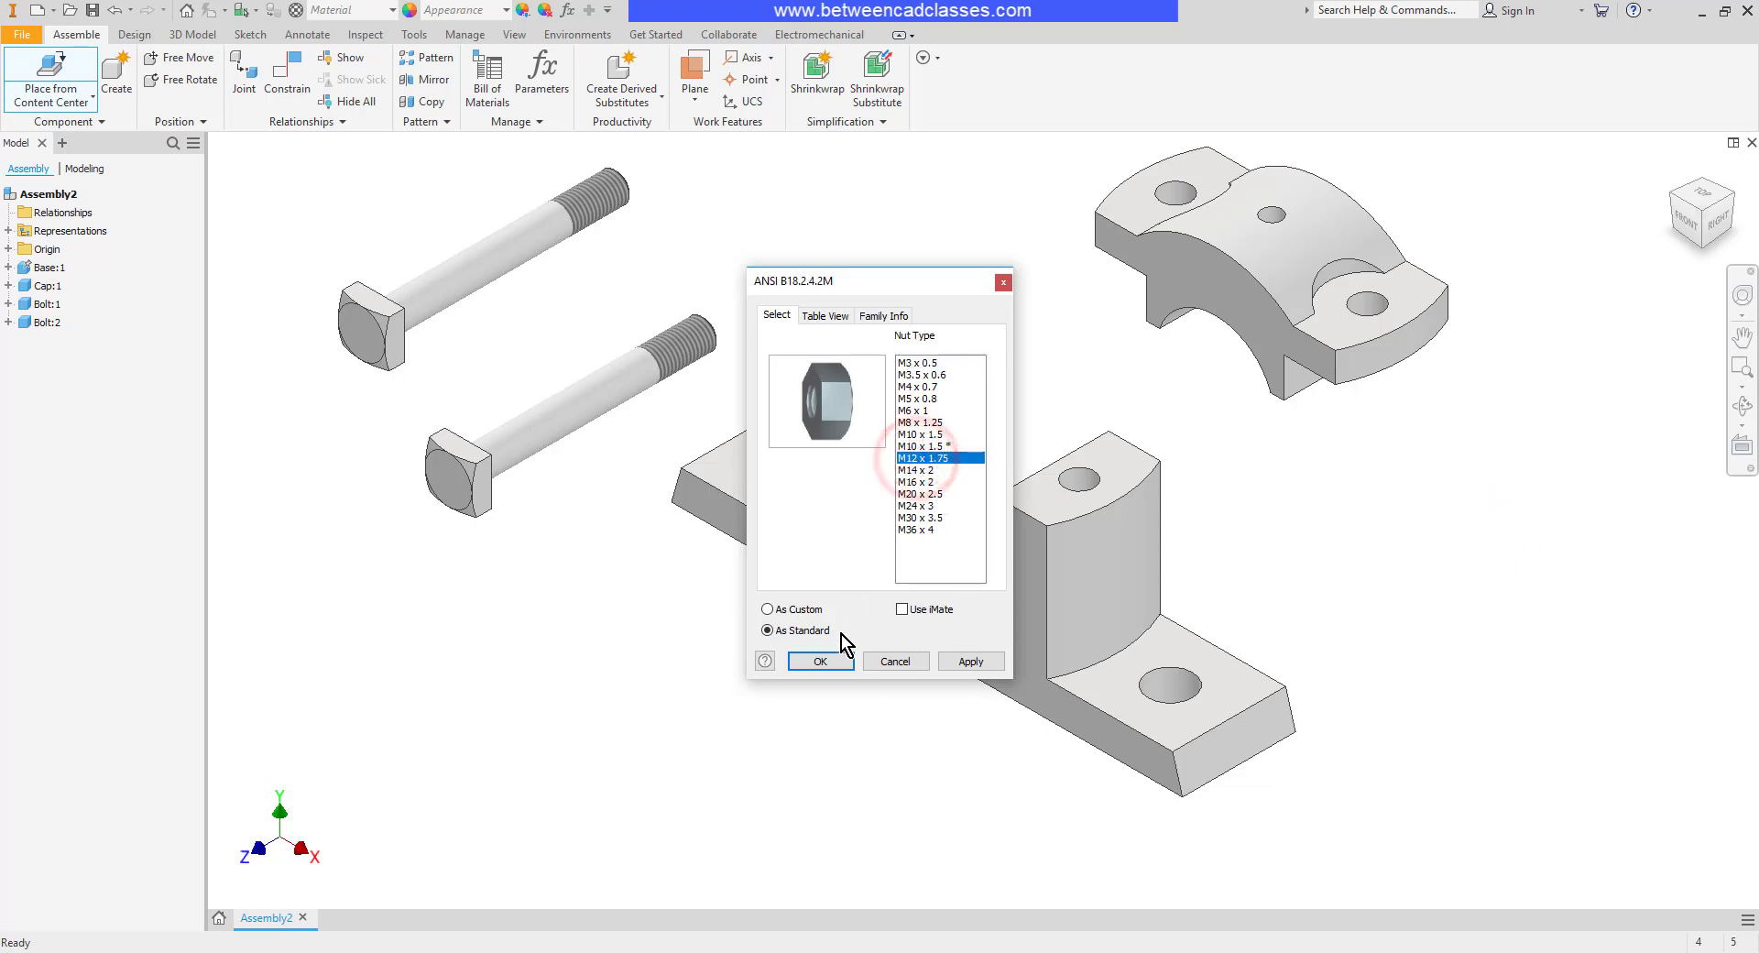
left_click(820, 662)
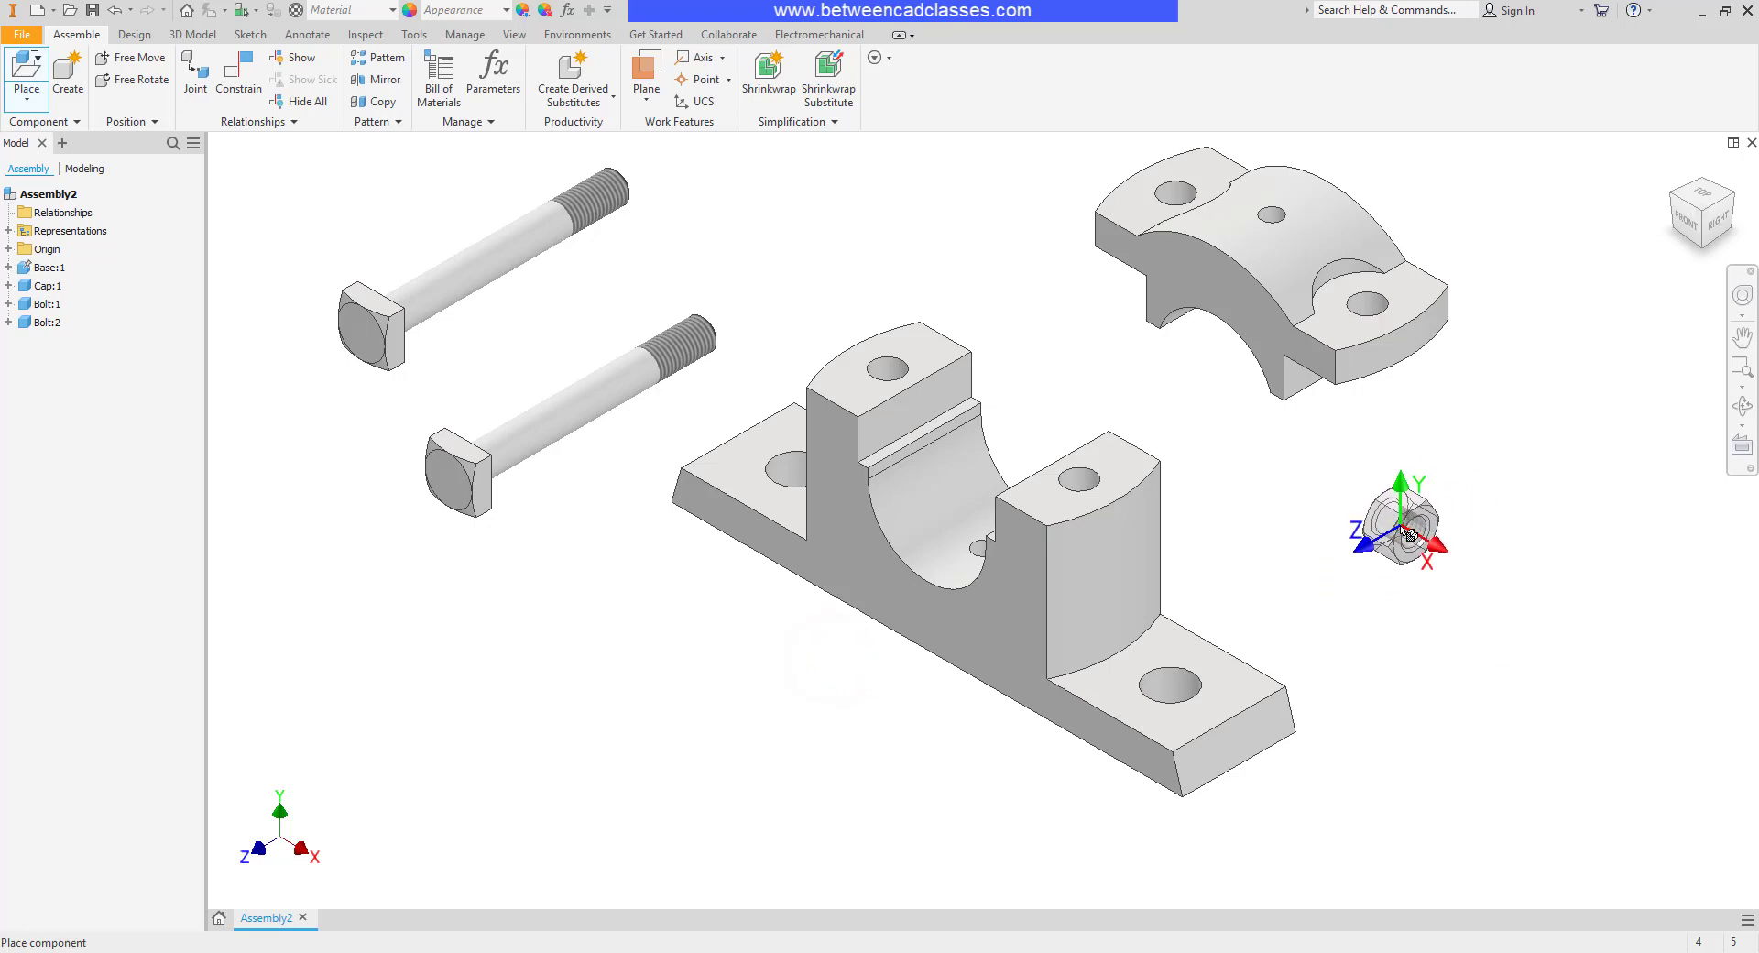
left_click(1382, 515)
left_click(1528, 475)
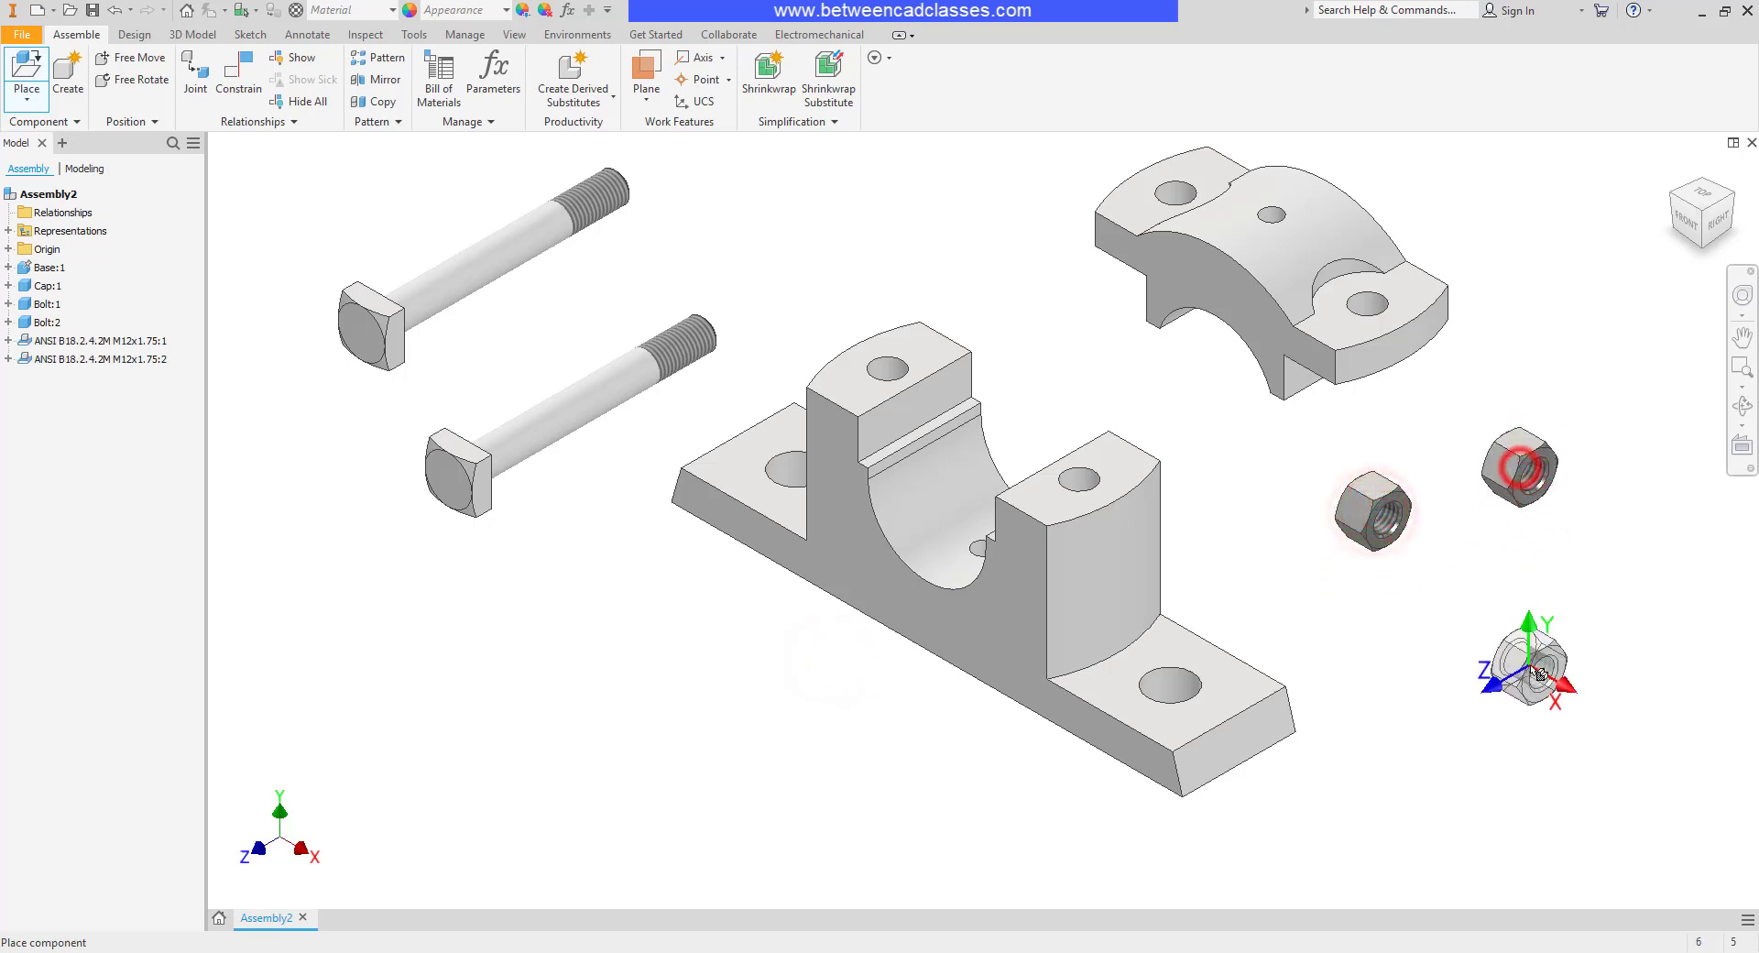
key("Escape")
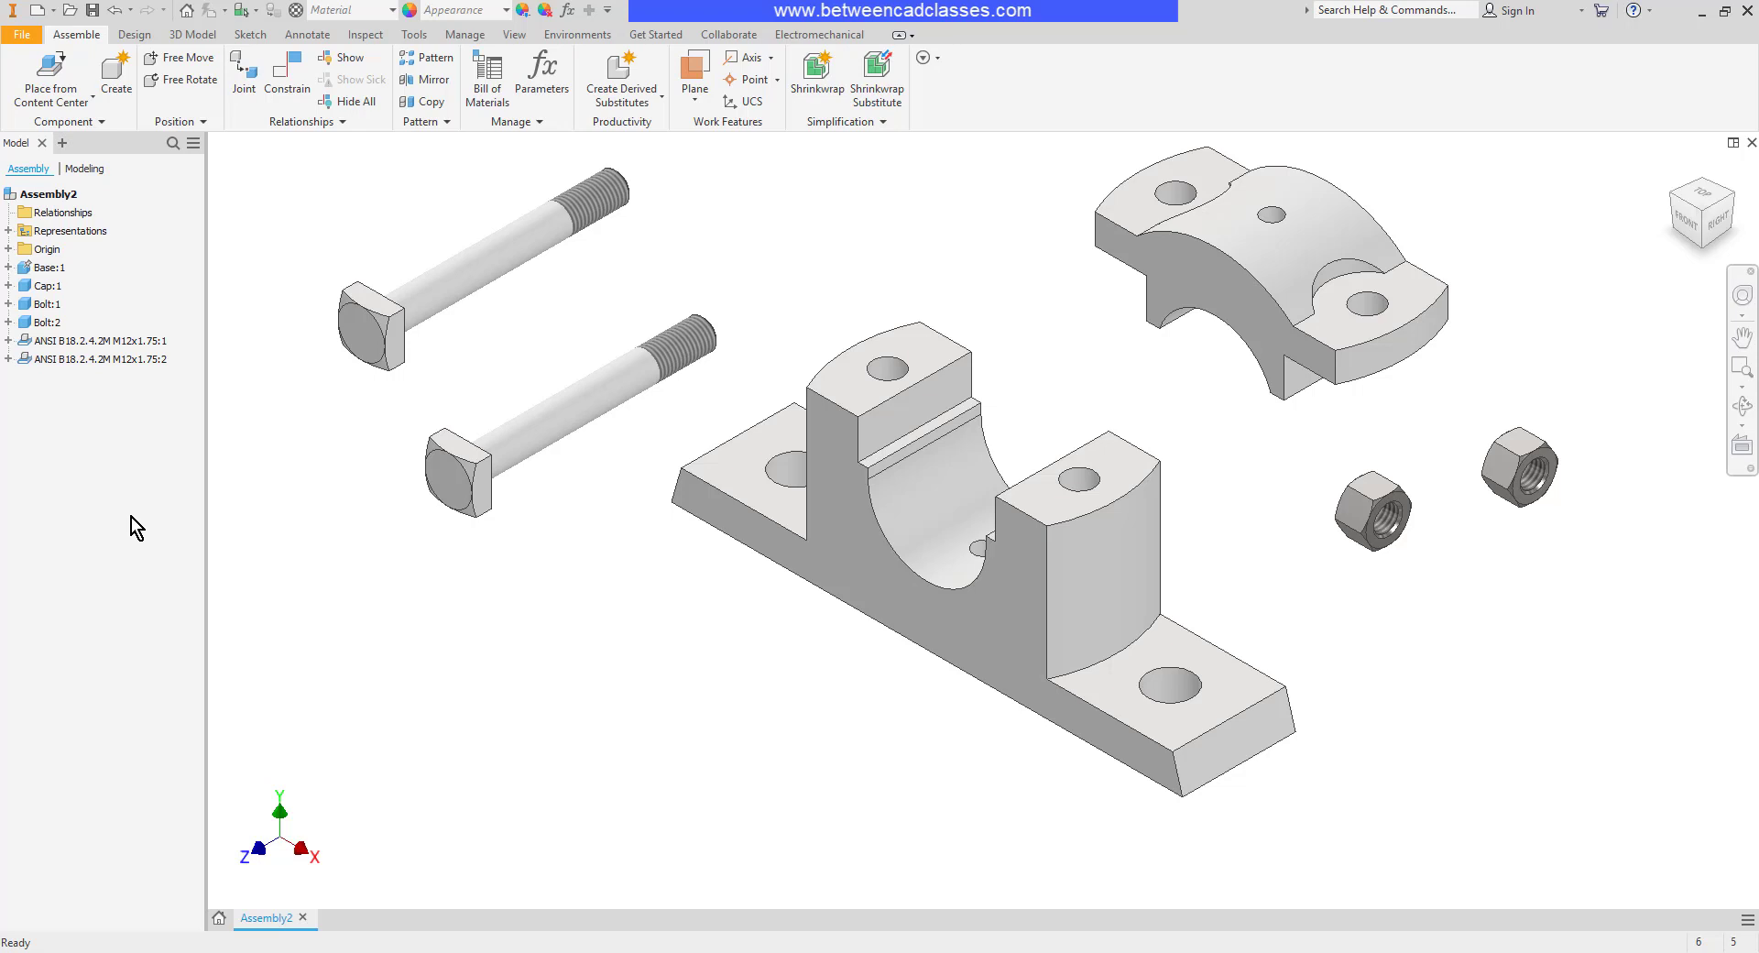
Step: Open the base in its own part window and set the Extrusion8 mounting hole's diameter to 9 mm in its sketch
right_click(48, 273)
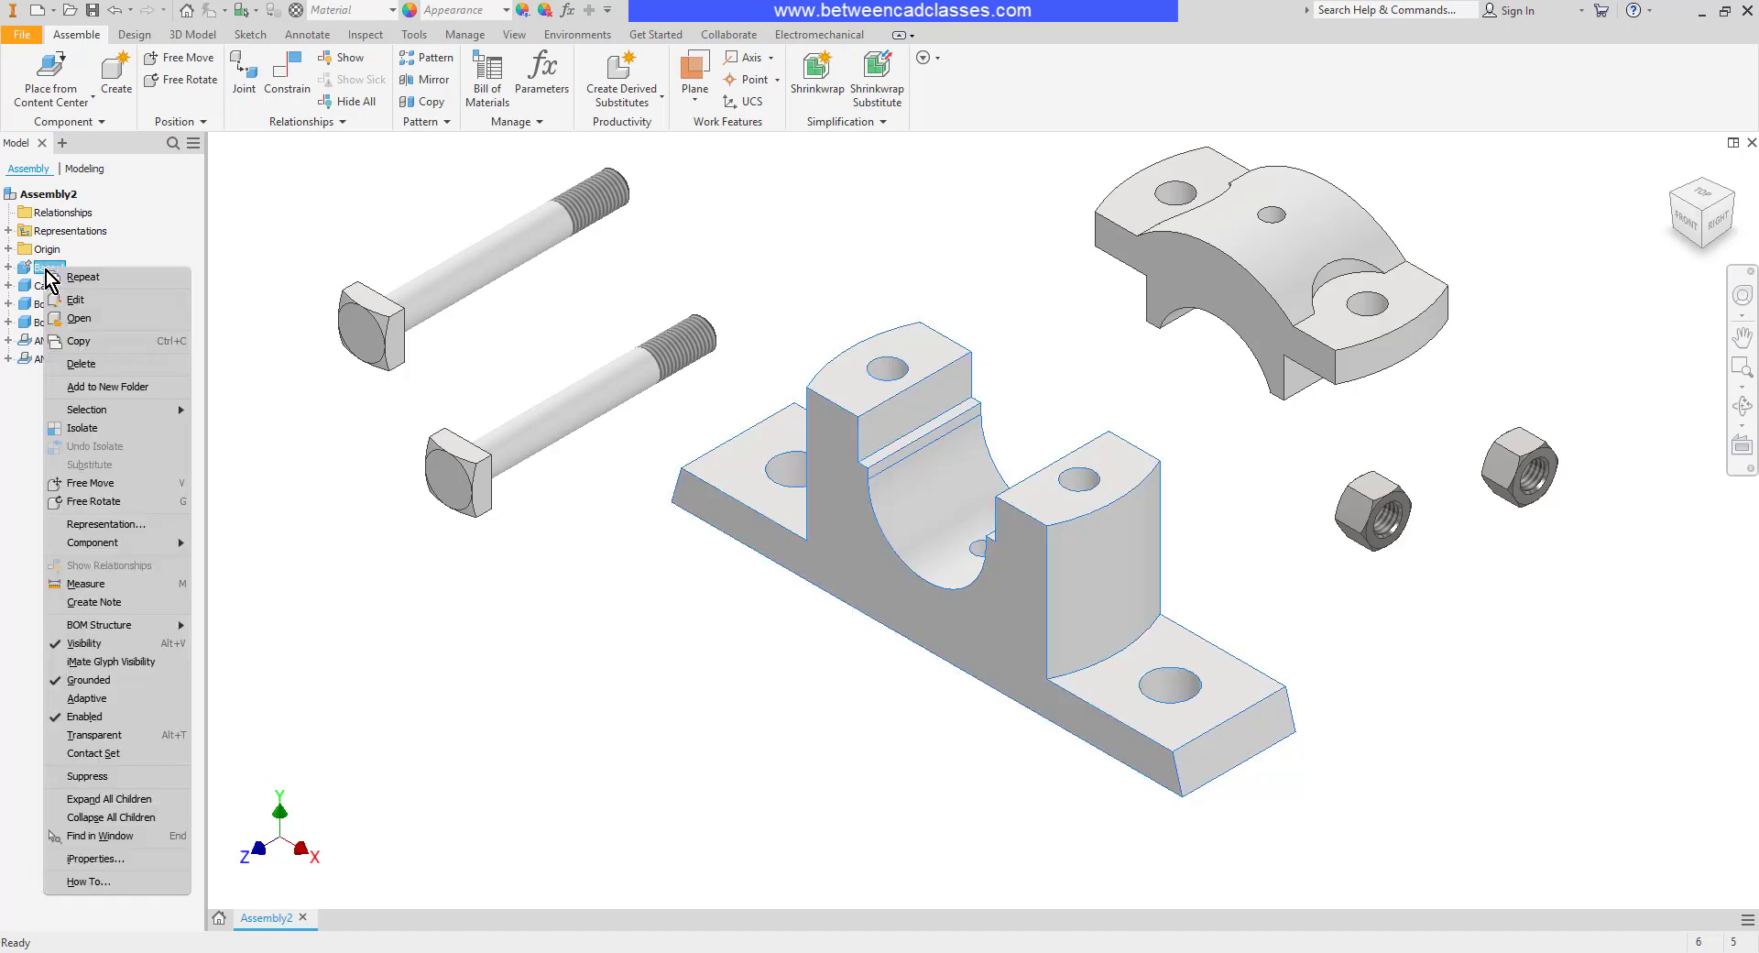
left_click(96, 314)
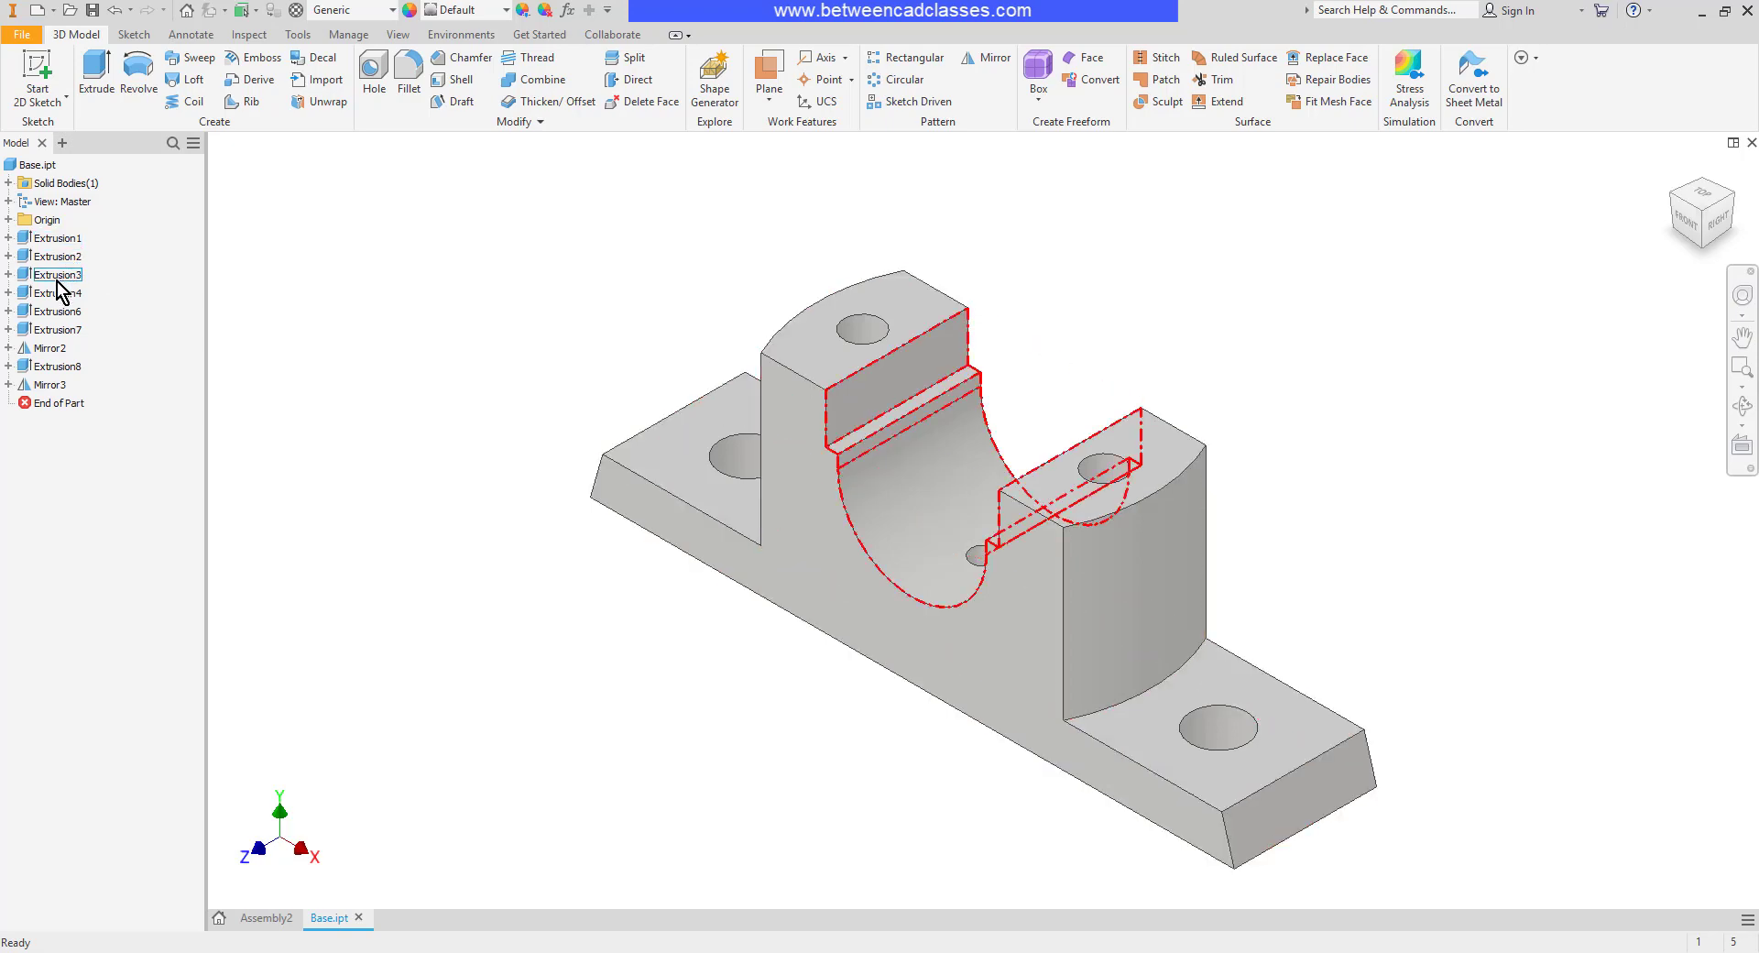
left_click(9, 366)
double_click(59, 385)
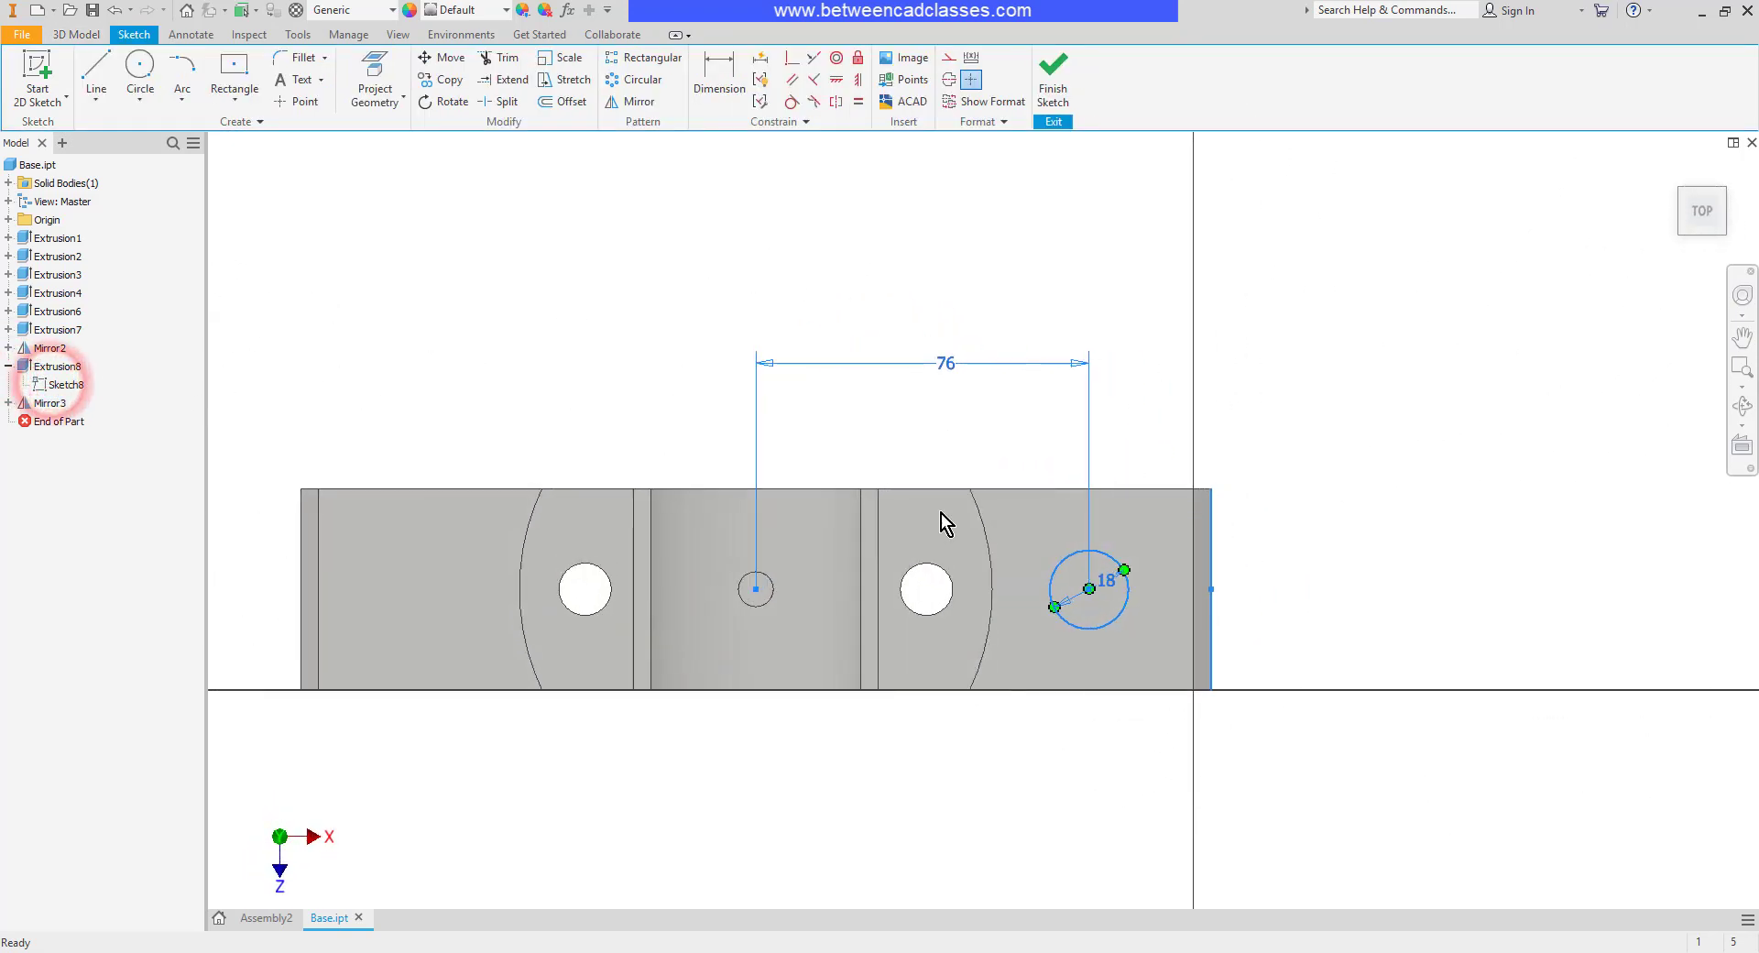
double_click(1105, 583)
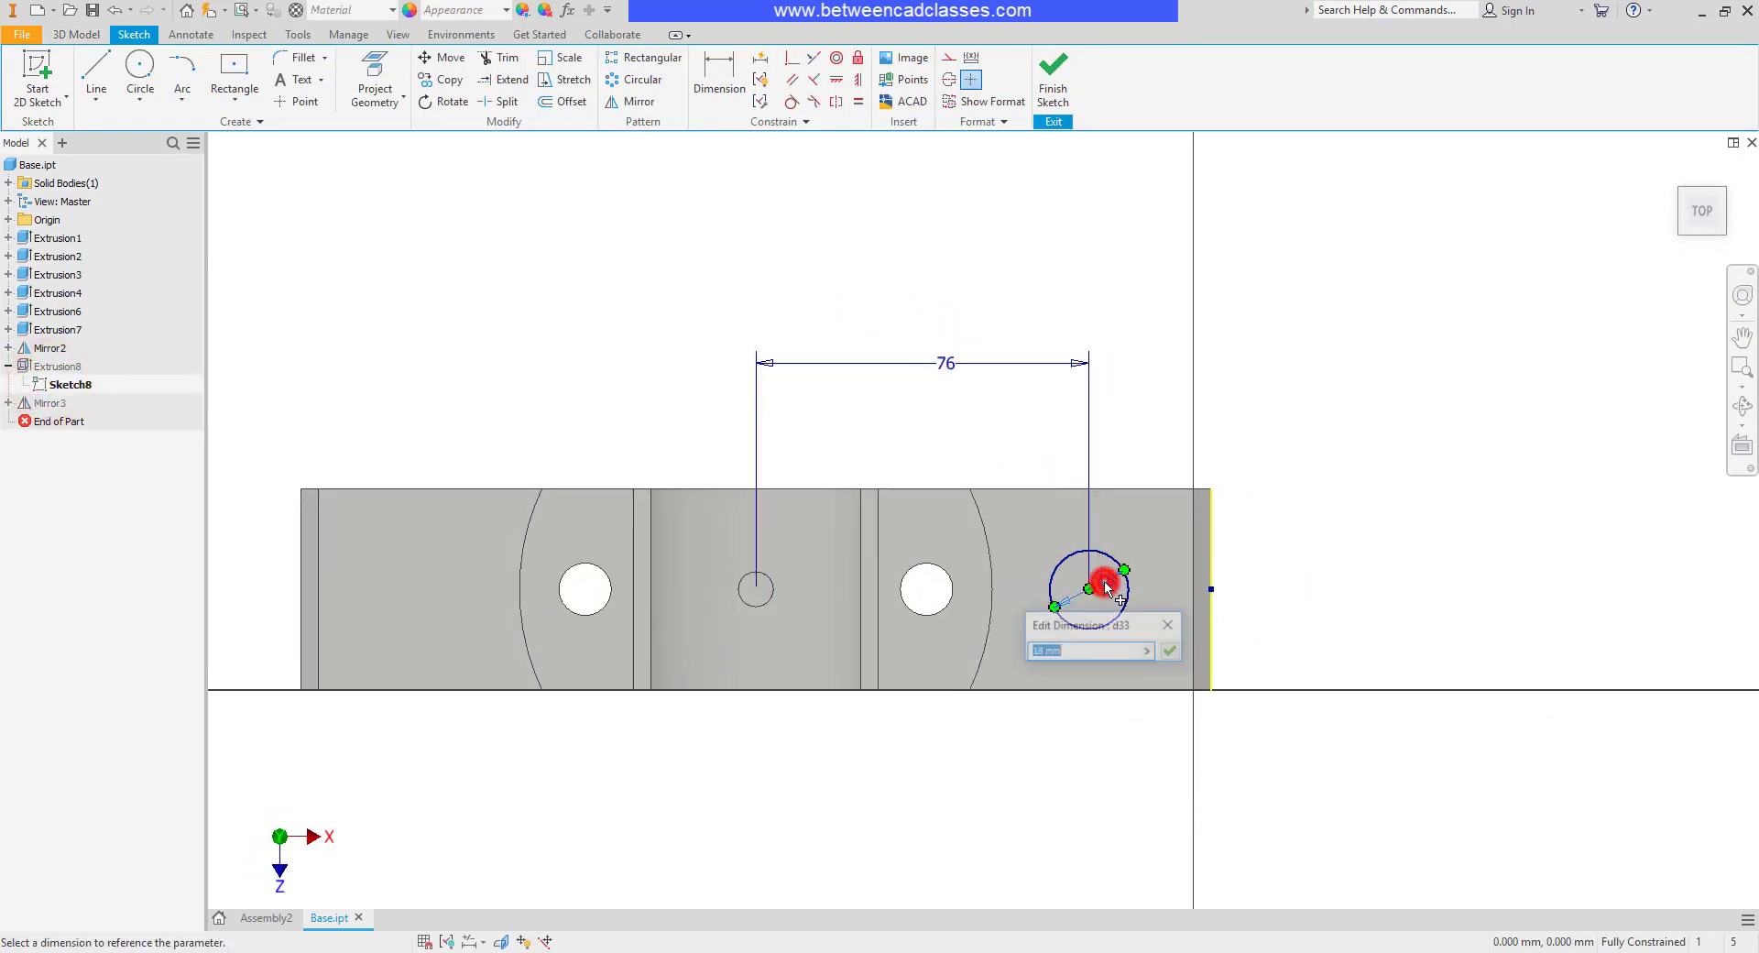
type("9")
key("Return")
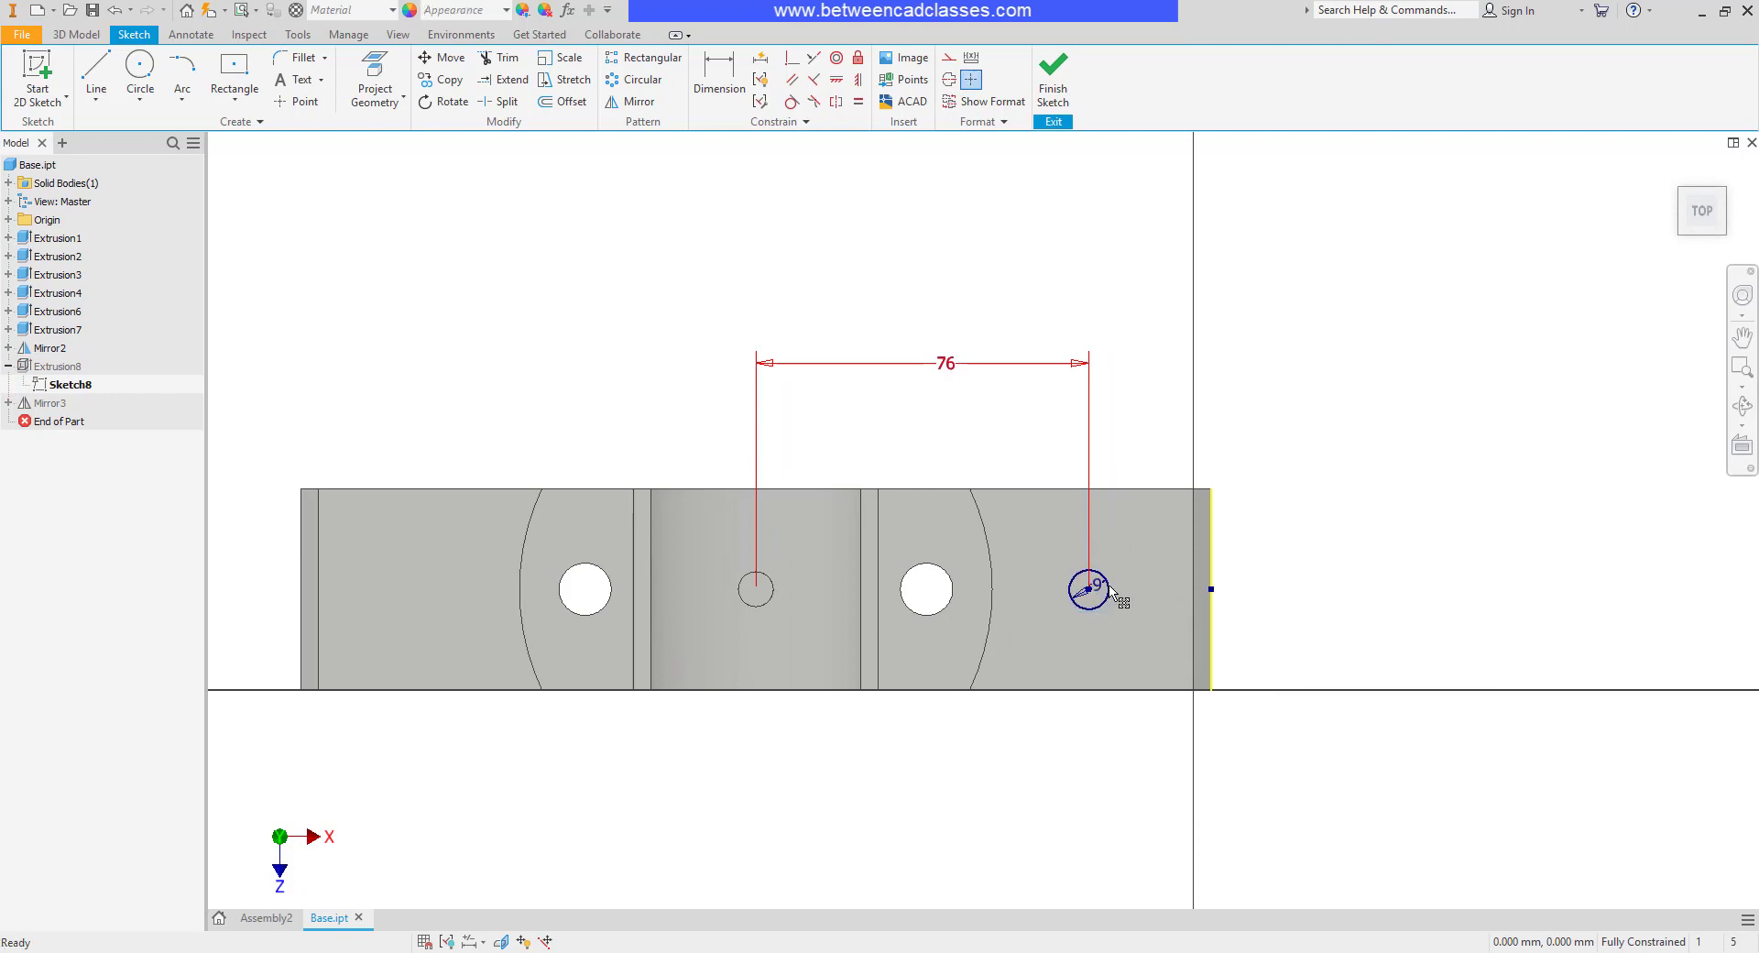
left_click(1053, 87)
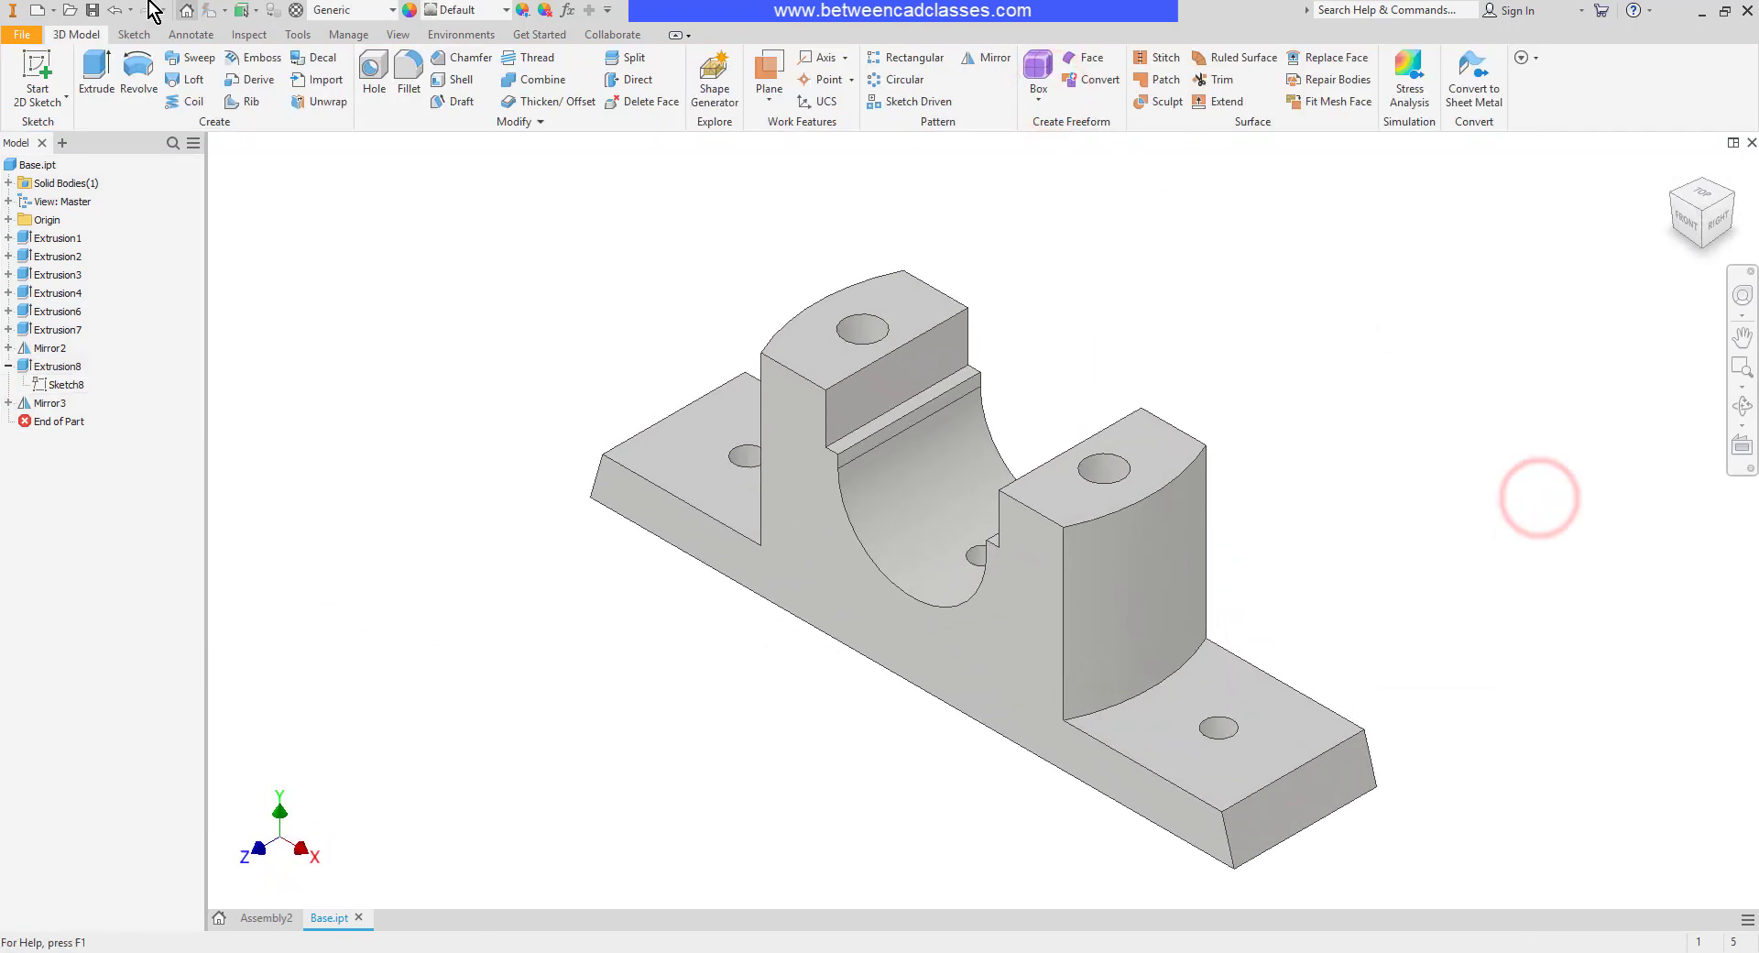
Step: Save and close Base.ipt, and update the assembly with the changed base
left_click(92, 10)
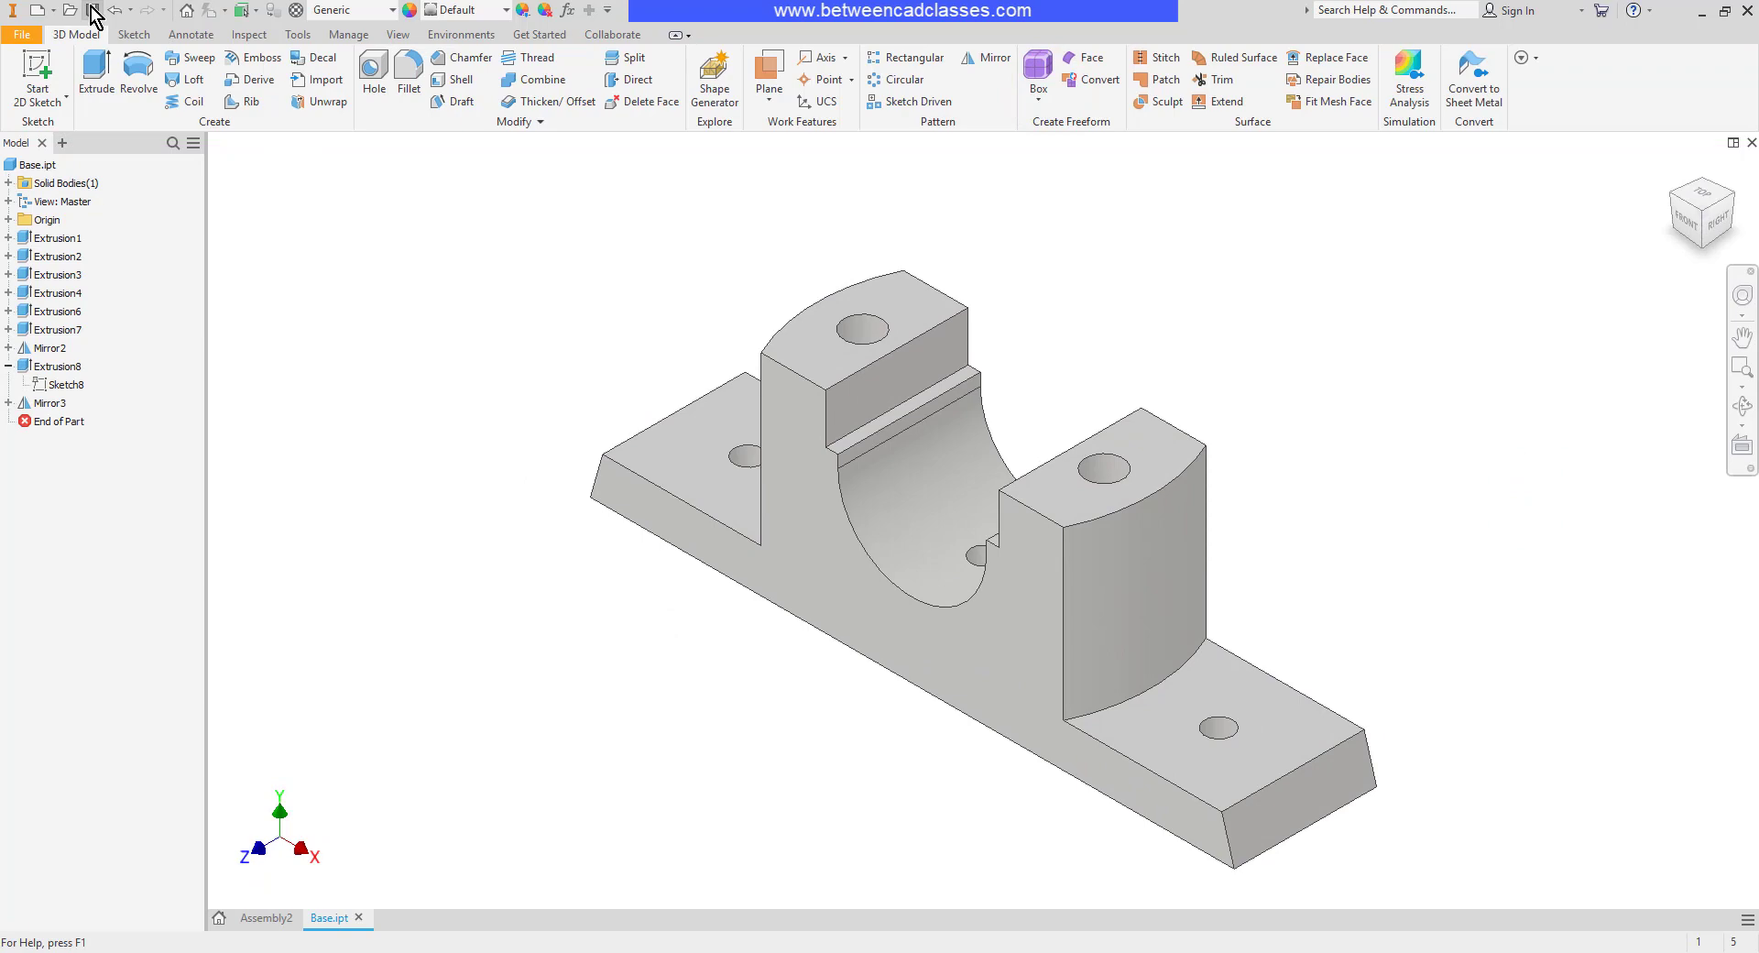
left_click(1751, 143)
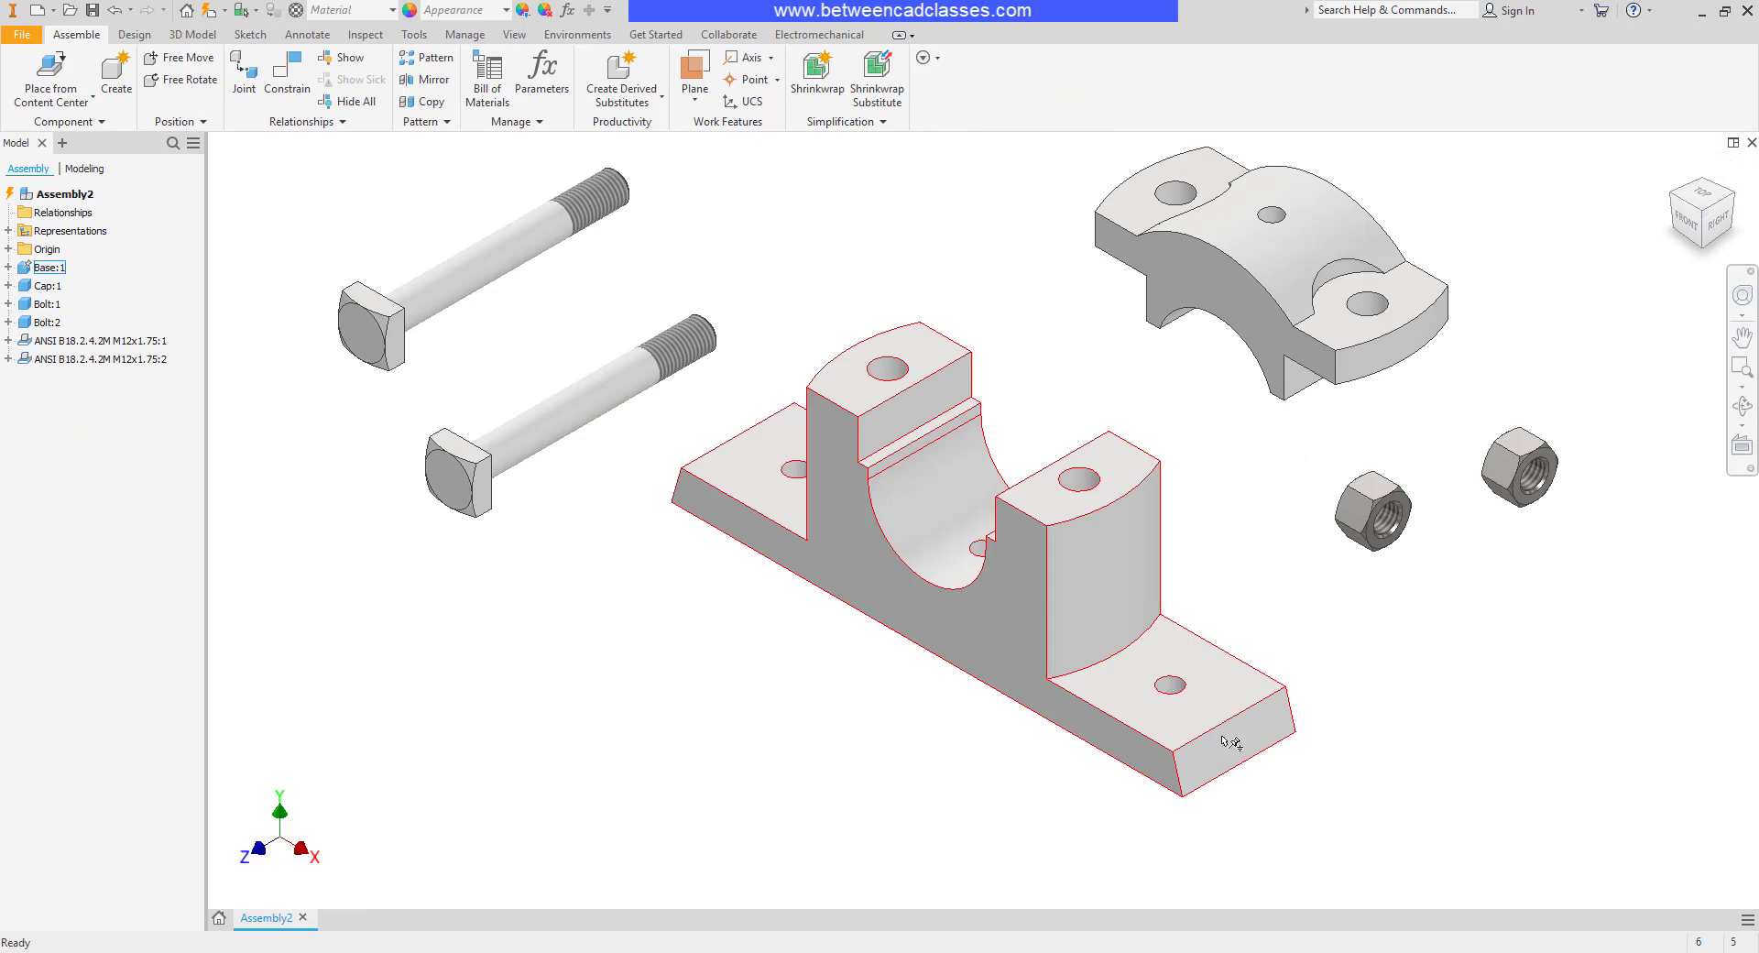
left_click(212, 12)
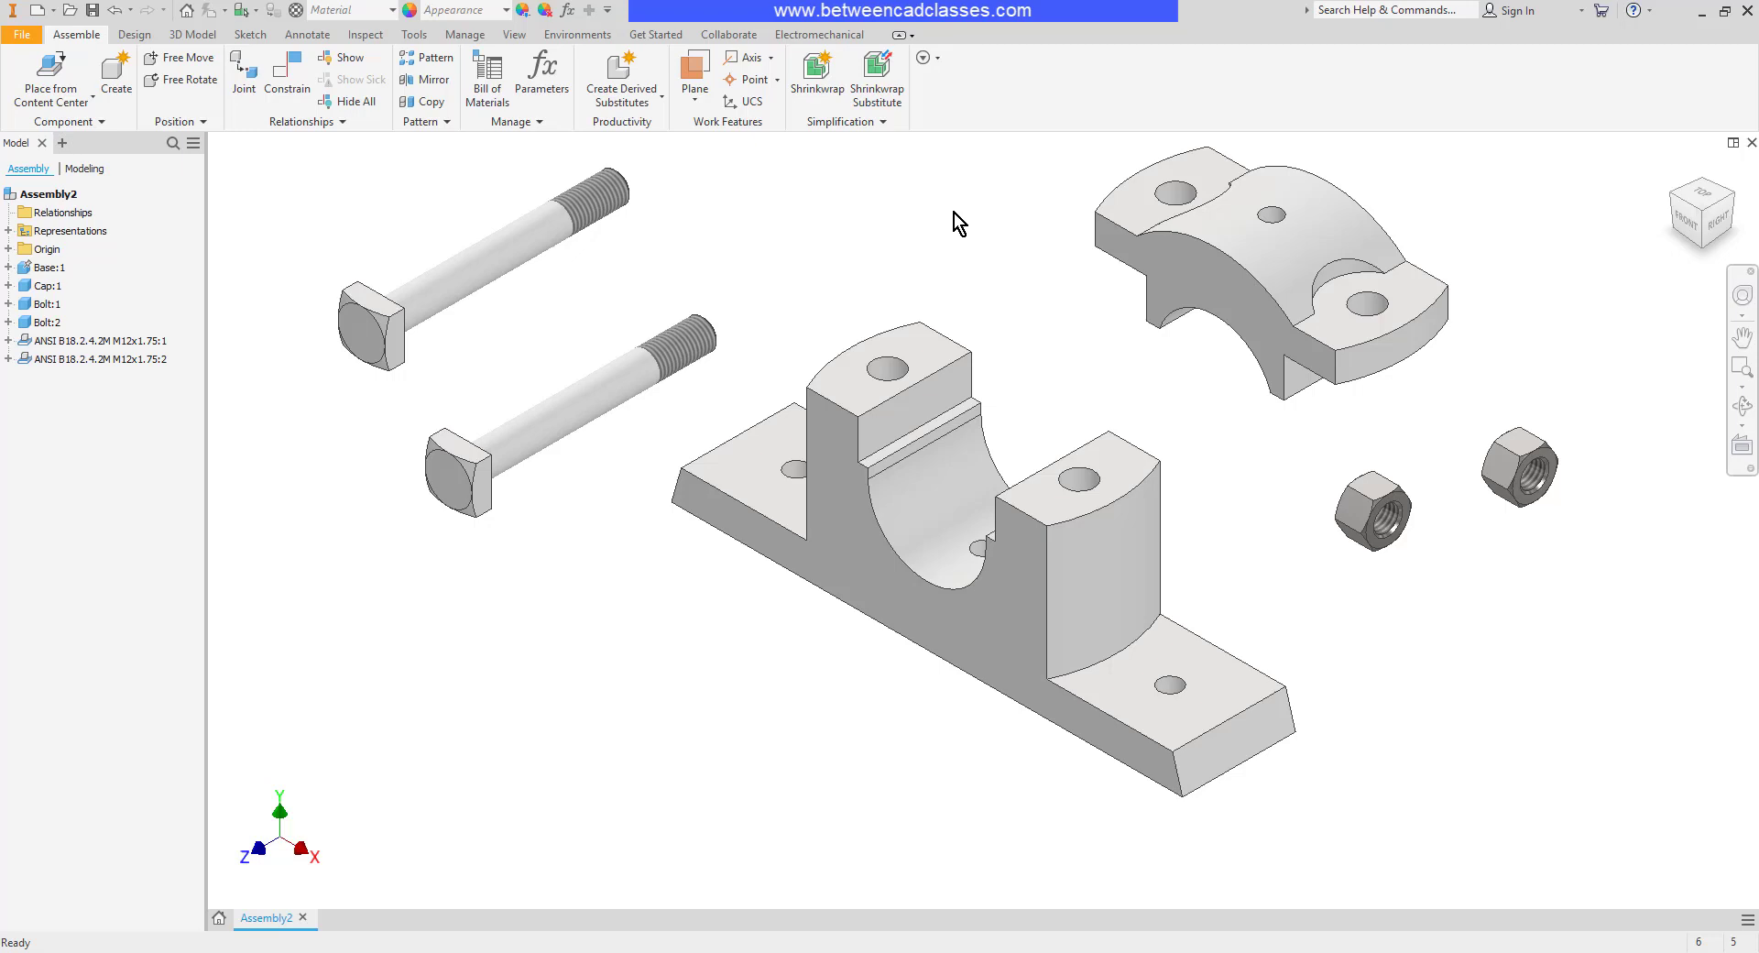
Step: Edit the base in place within the assembly, set the Extrusion8 mounting hole's diameter to 18 mm, and return to the assembly
double_click(46, 267)
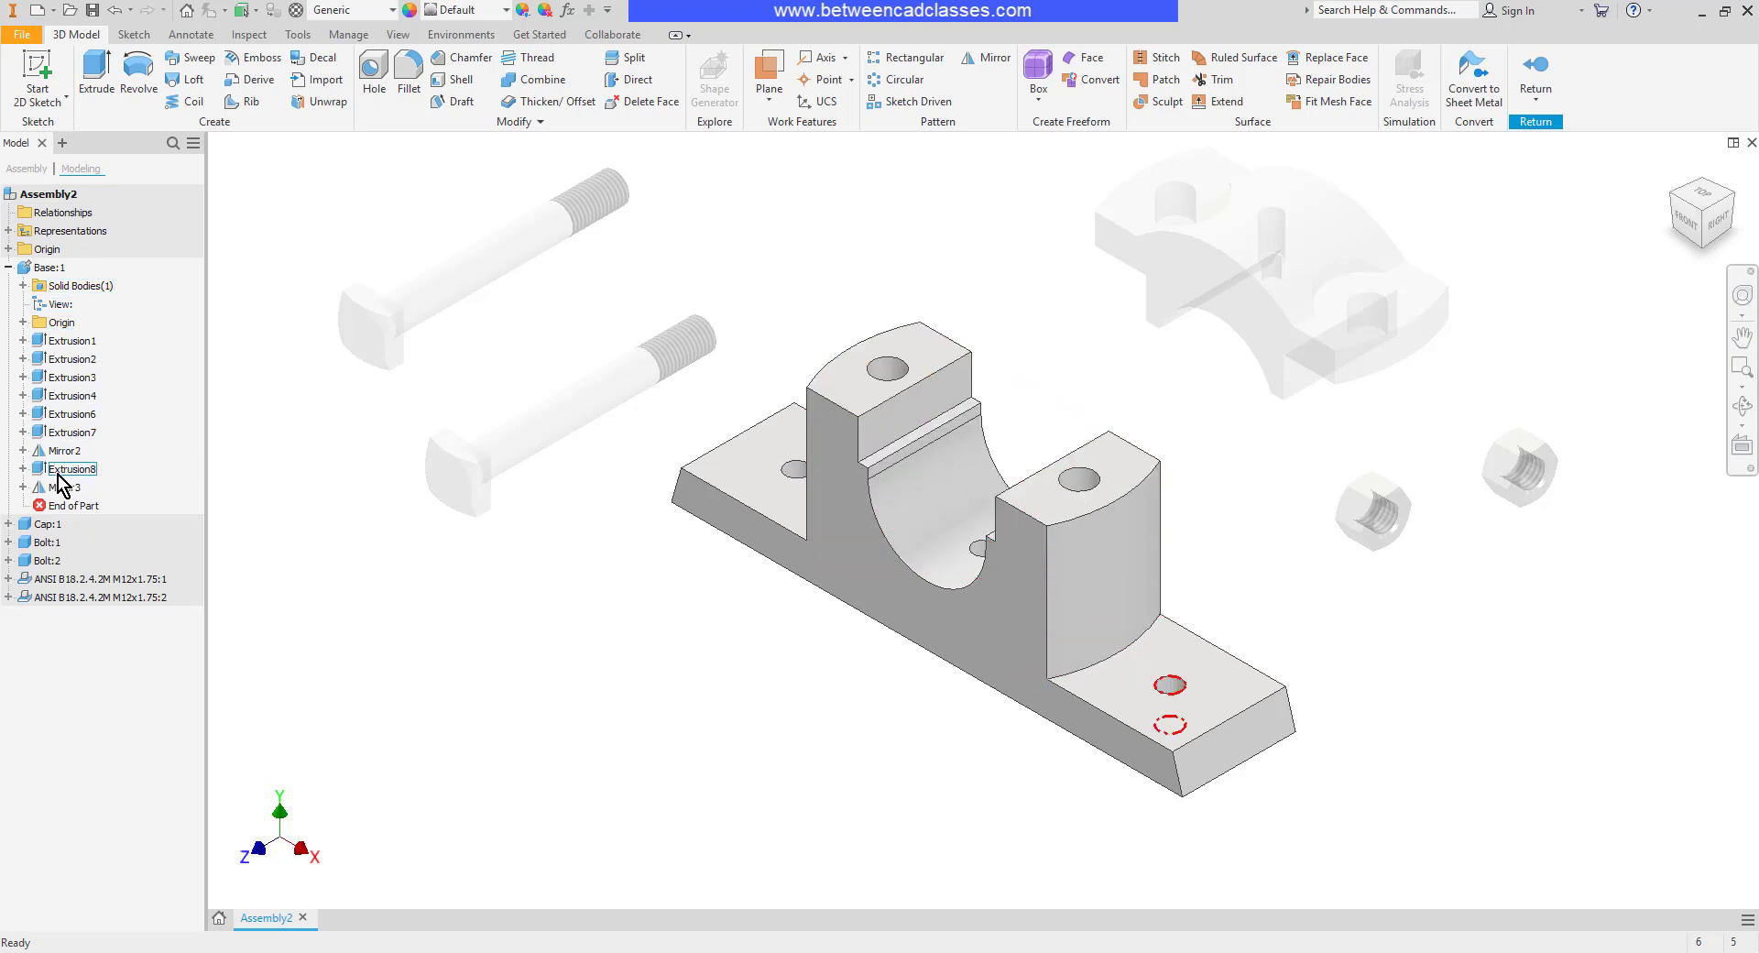
left_click(23, 468)
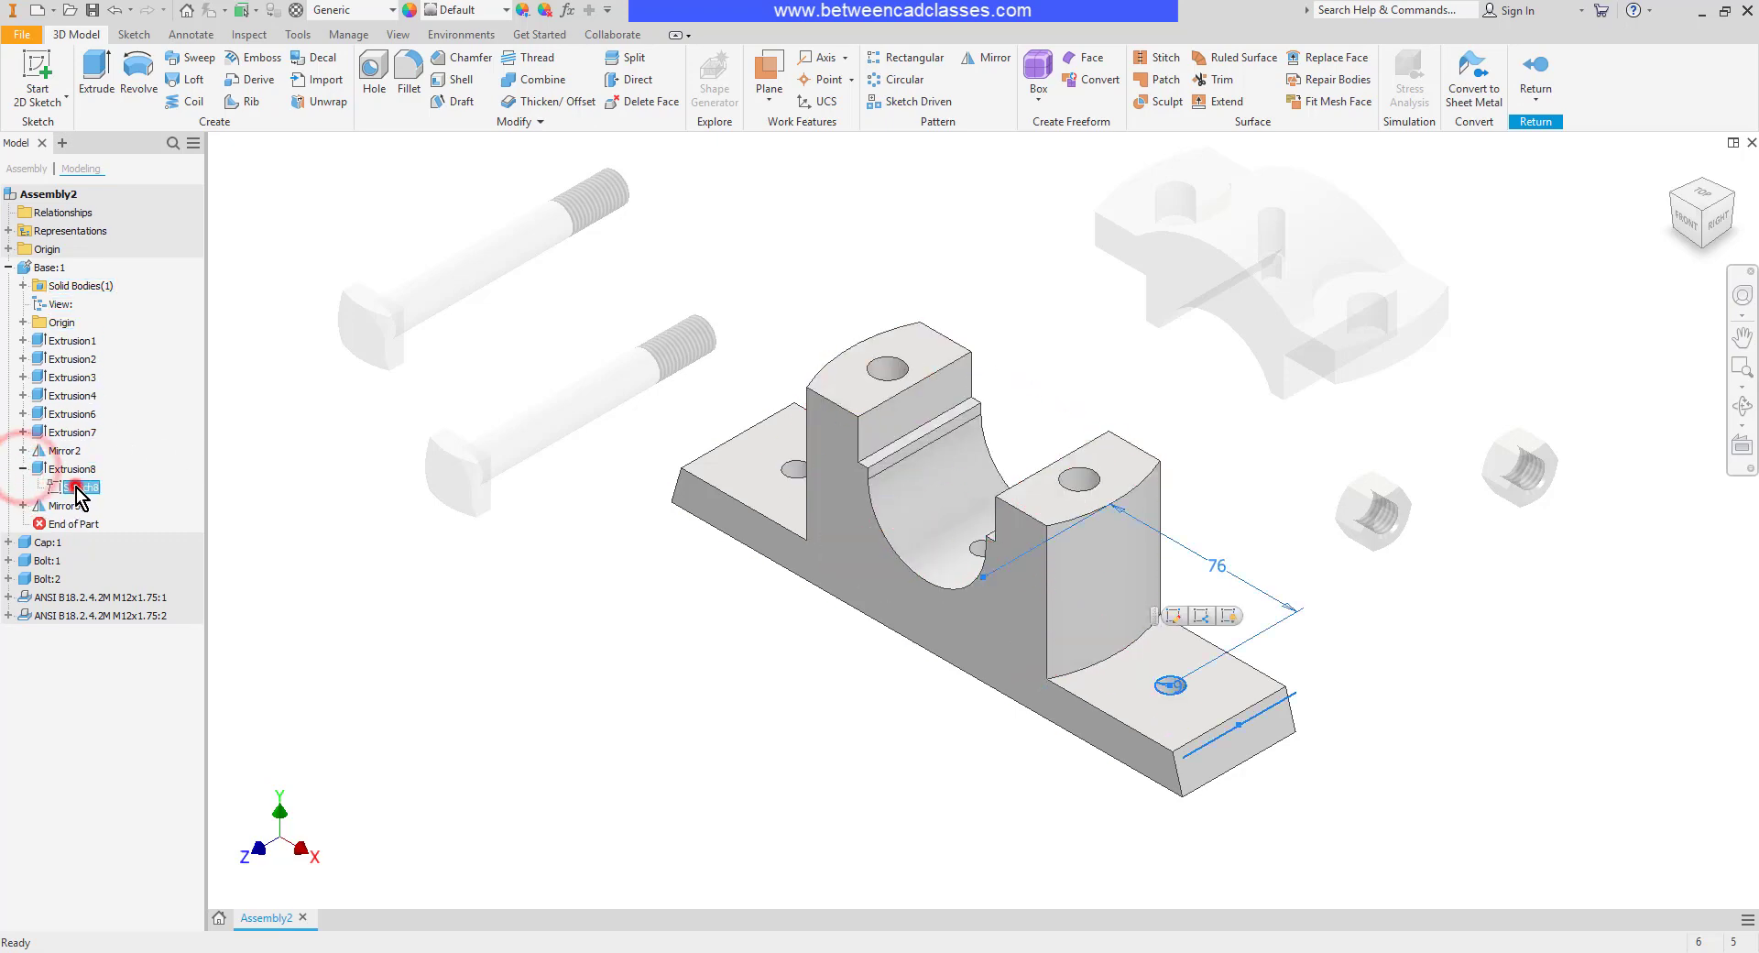
double_click(79, 486)
scroll(1065, 594, "up", 5)
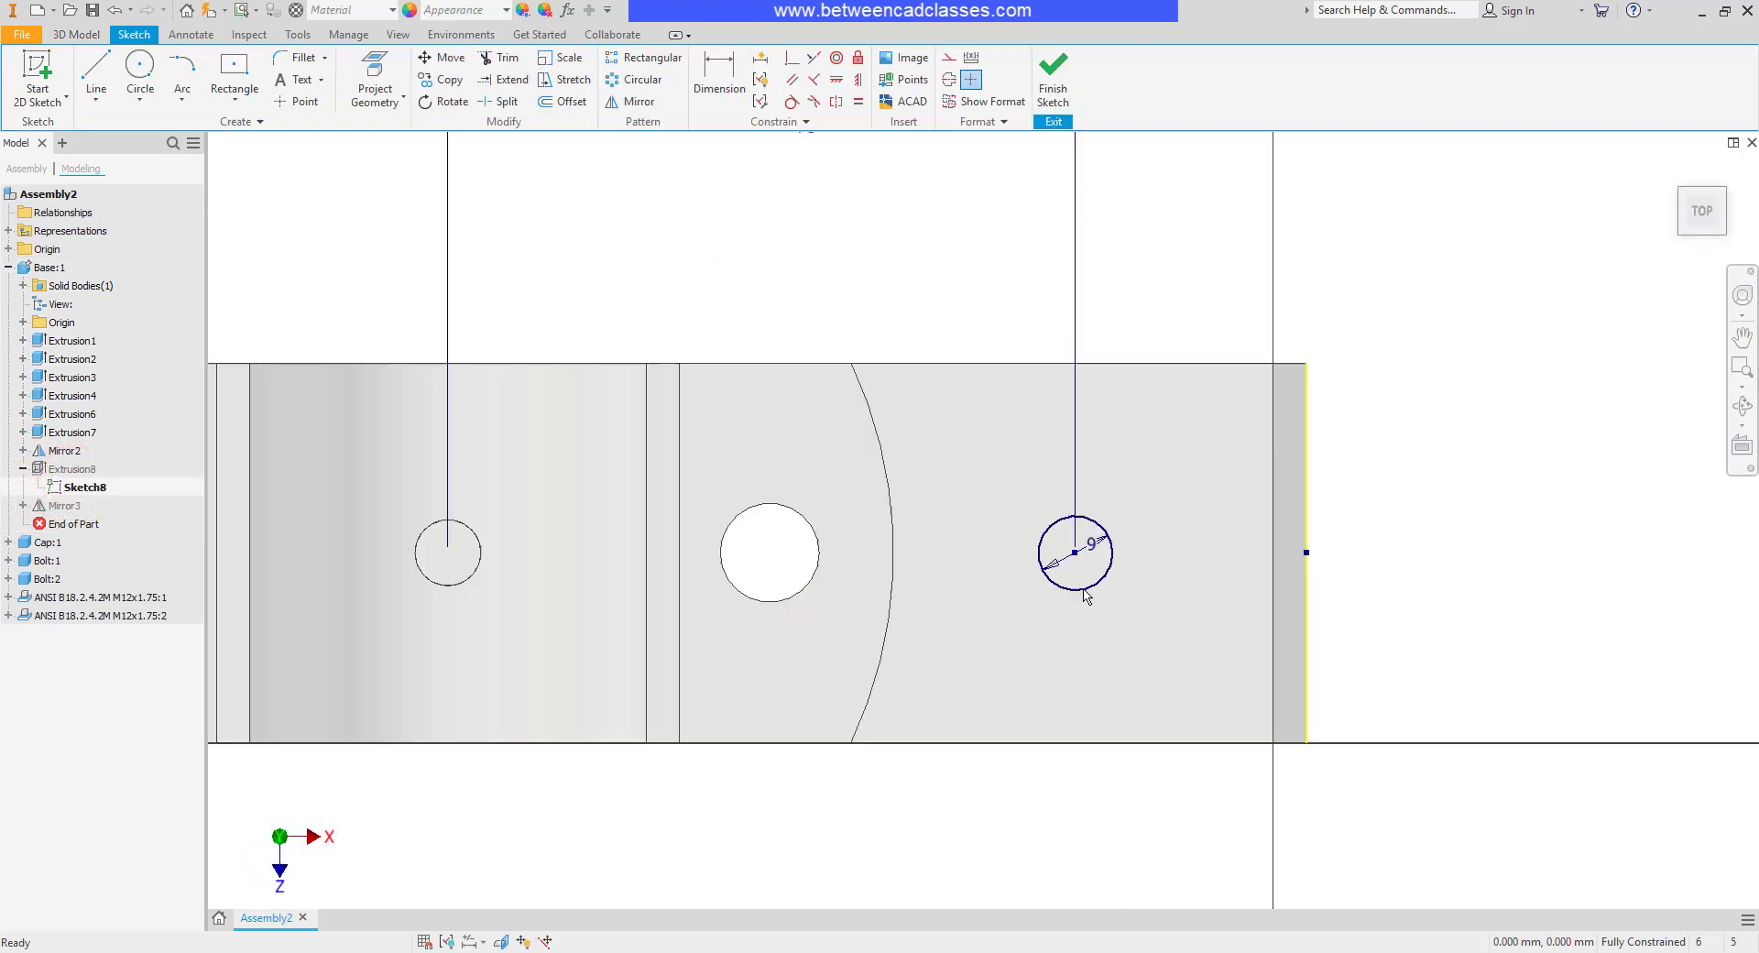
double_click(1092, 544)
type("18")
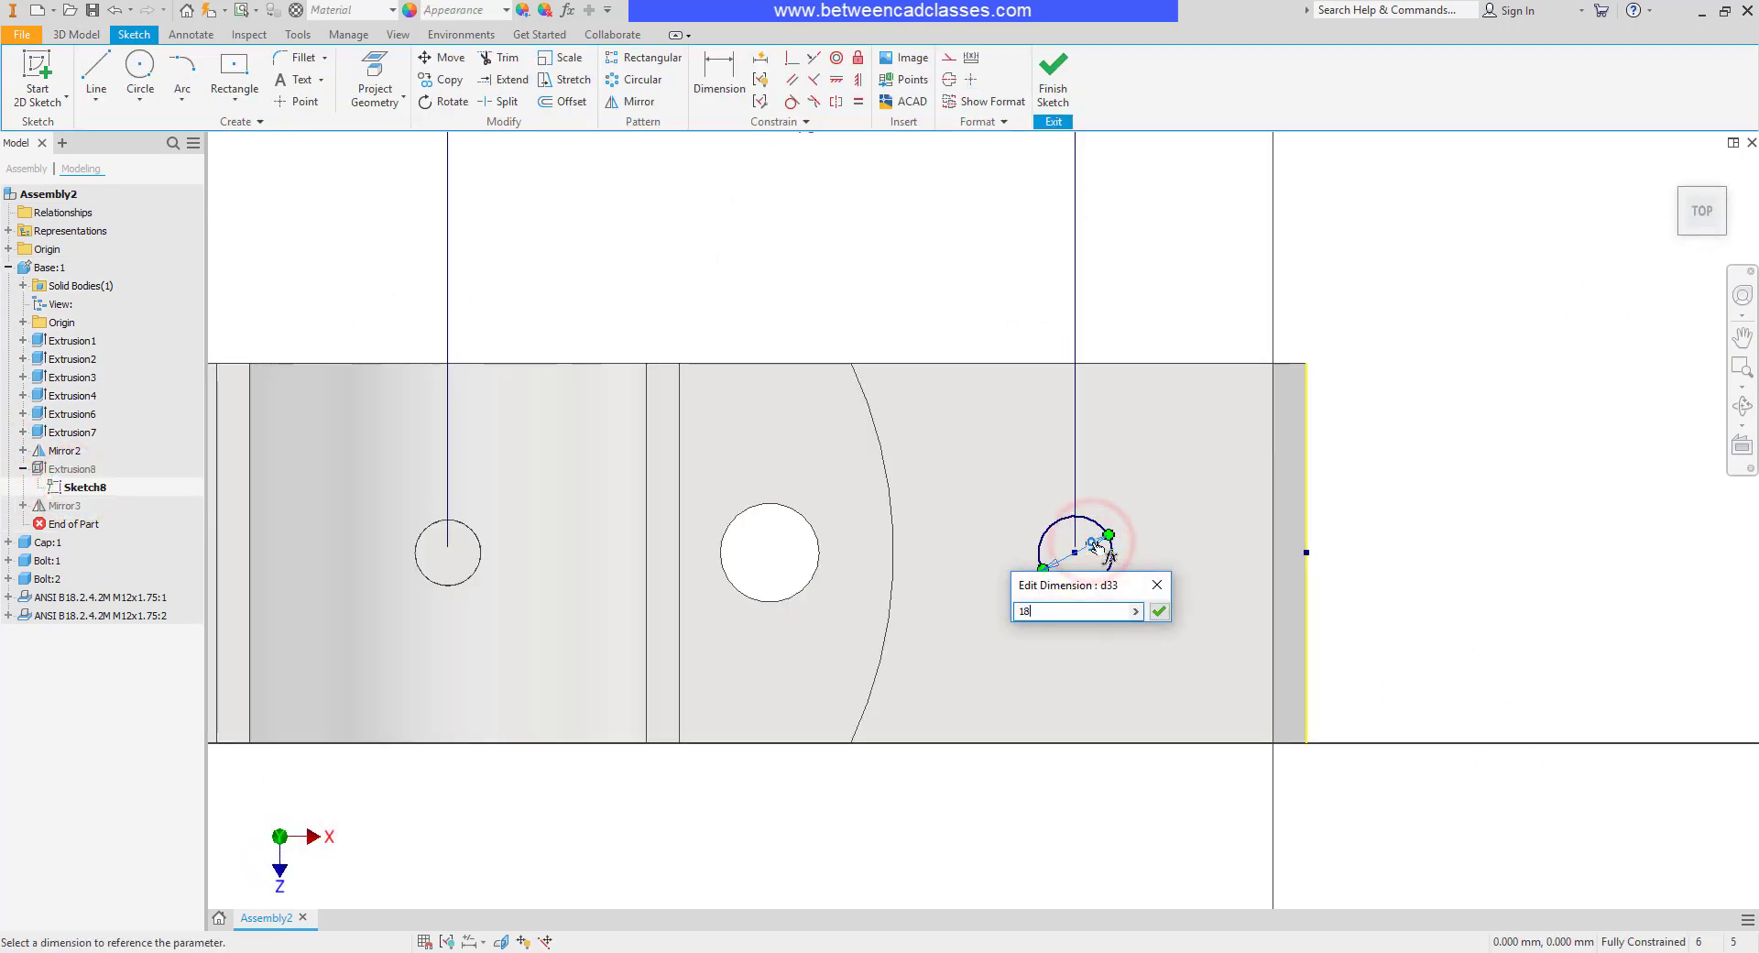
key("Return")
left_click(1063, 90)
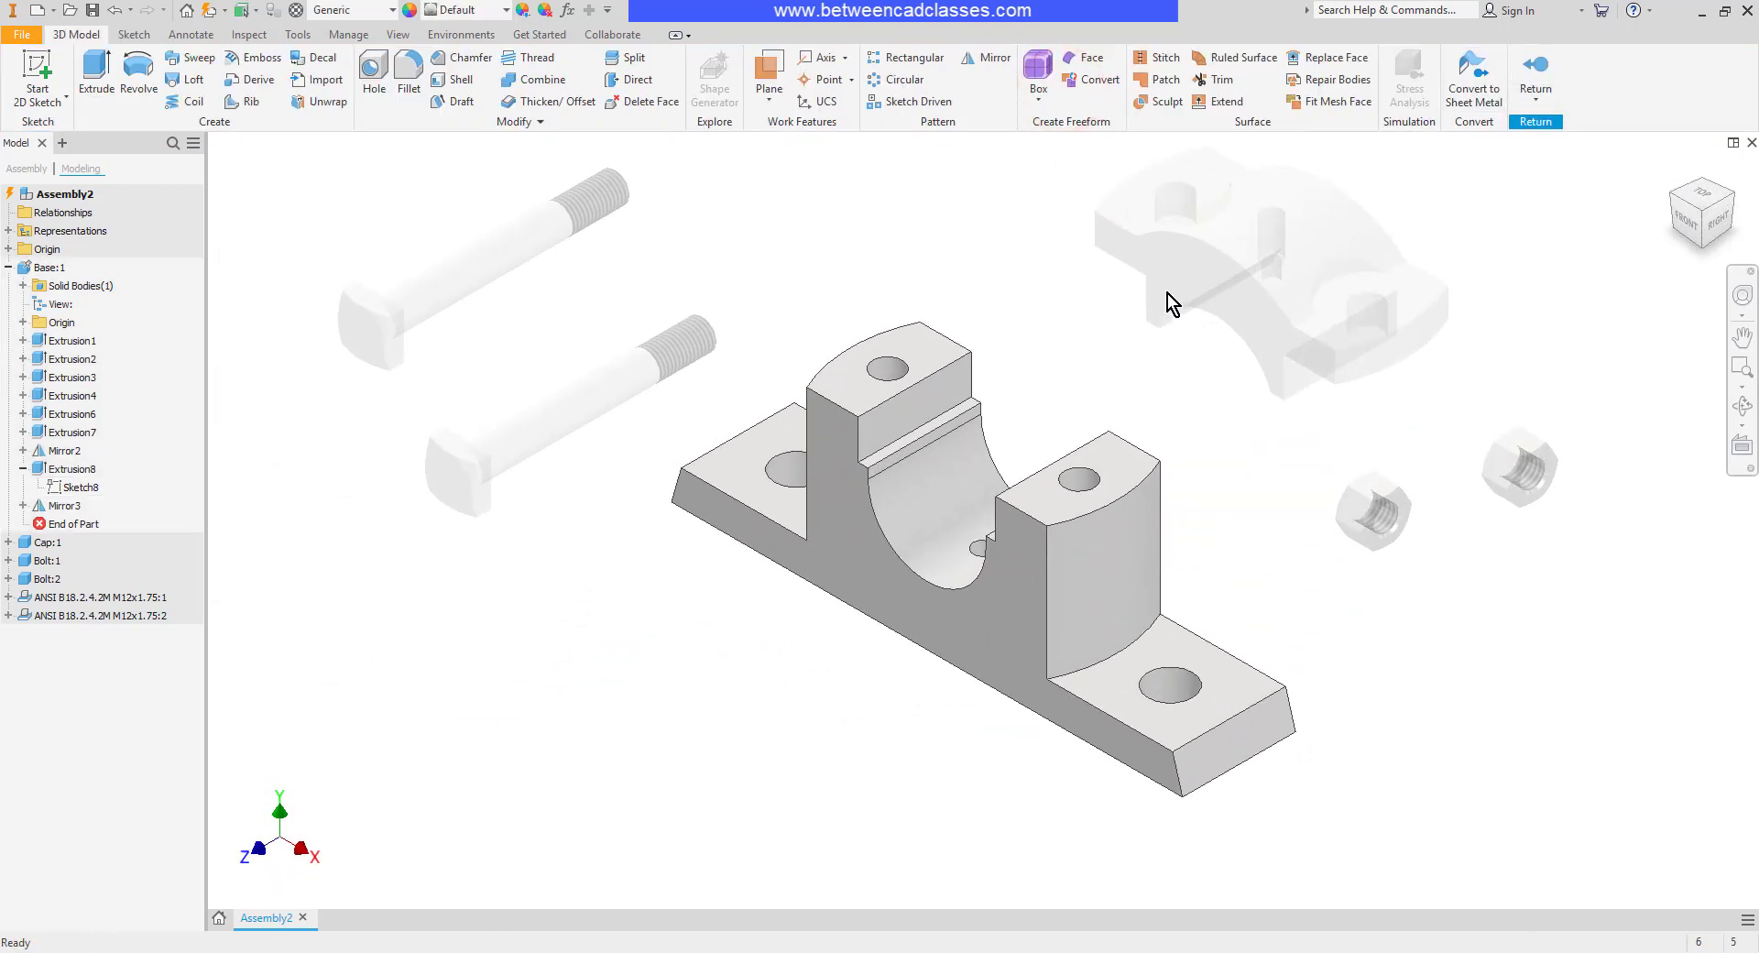
left_click(1537, 69)
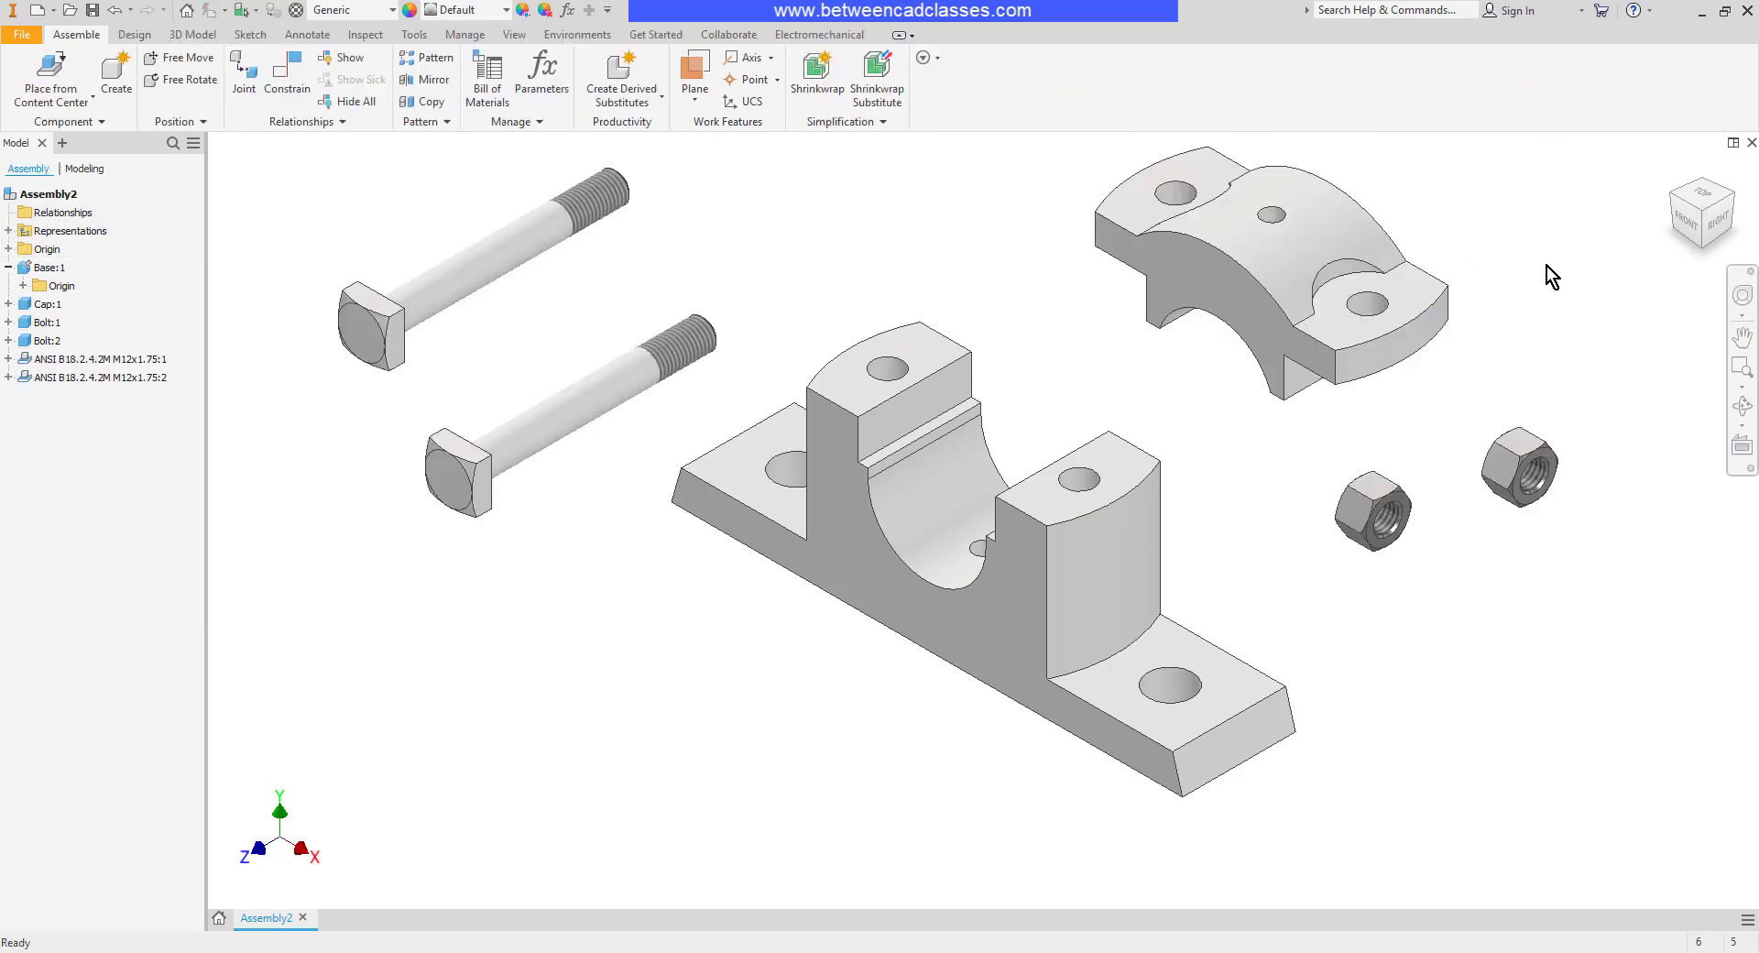
Step: Activate the base for in-place editing again and return to the top-level assembly without changing anything
double_click(44, 268)
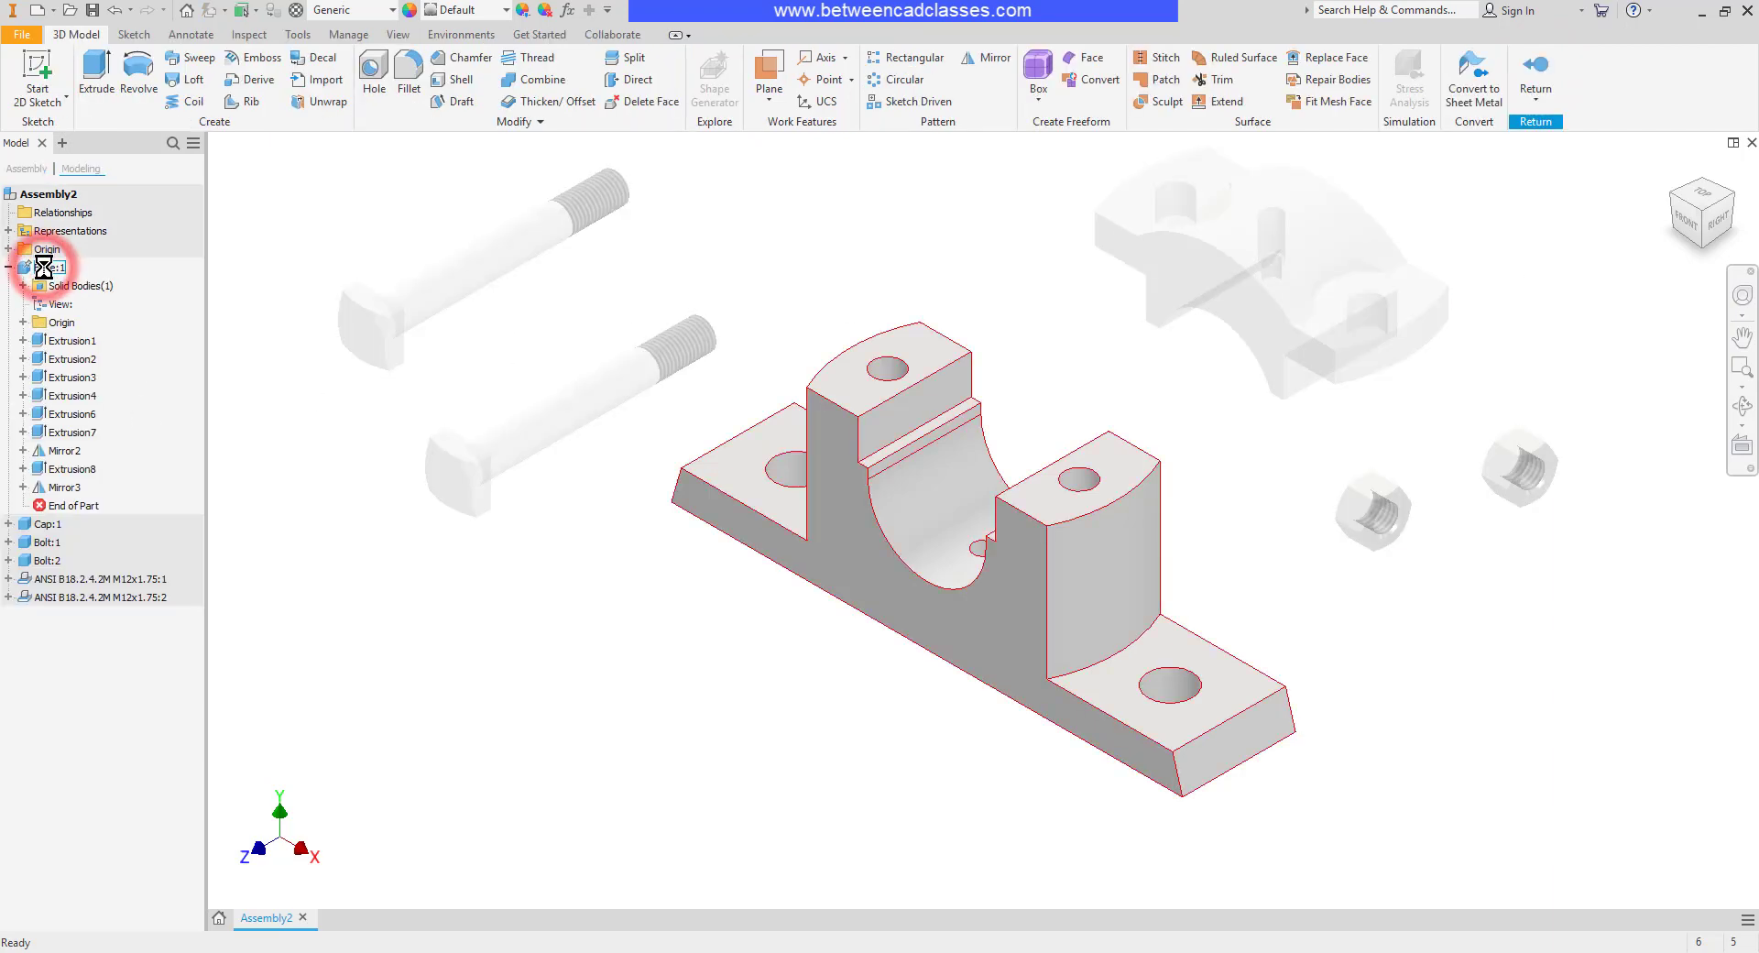
double_click(50, 195)
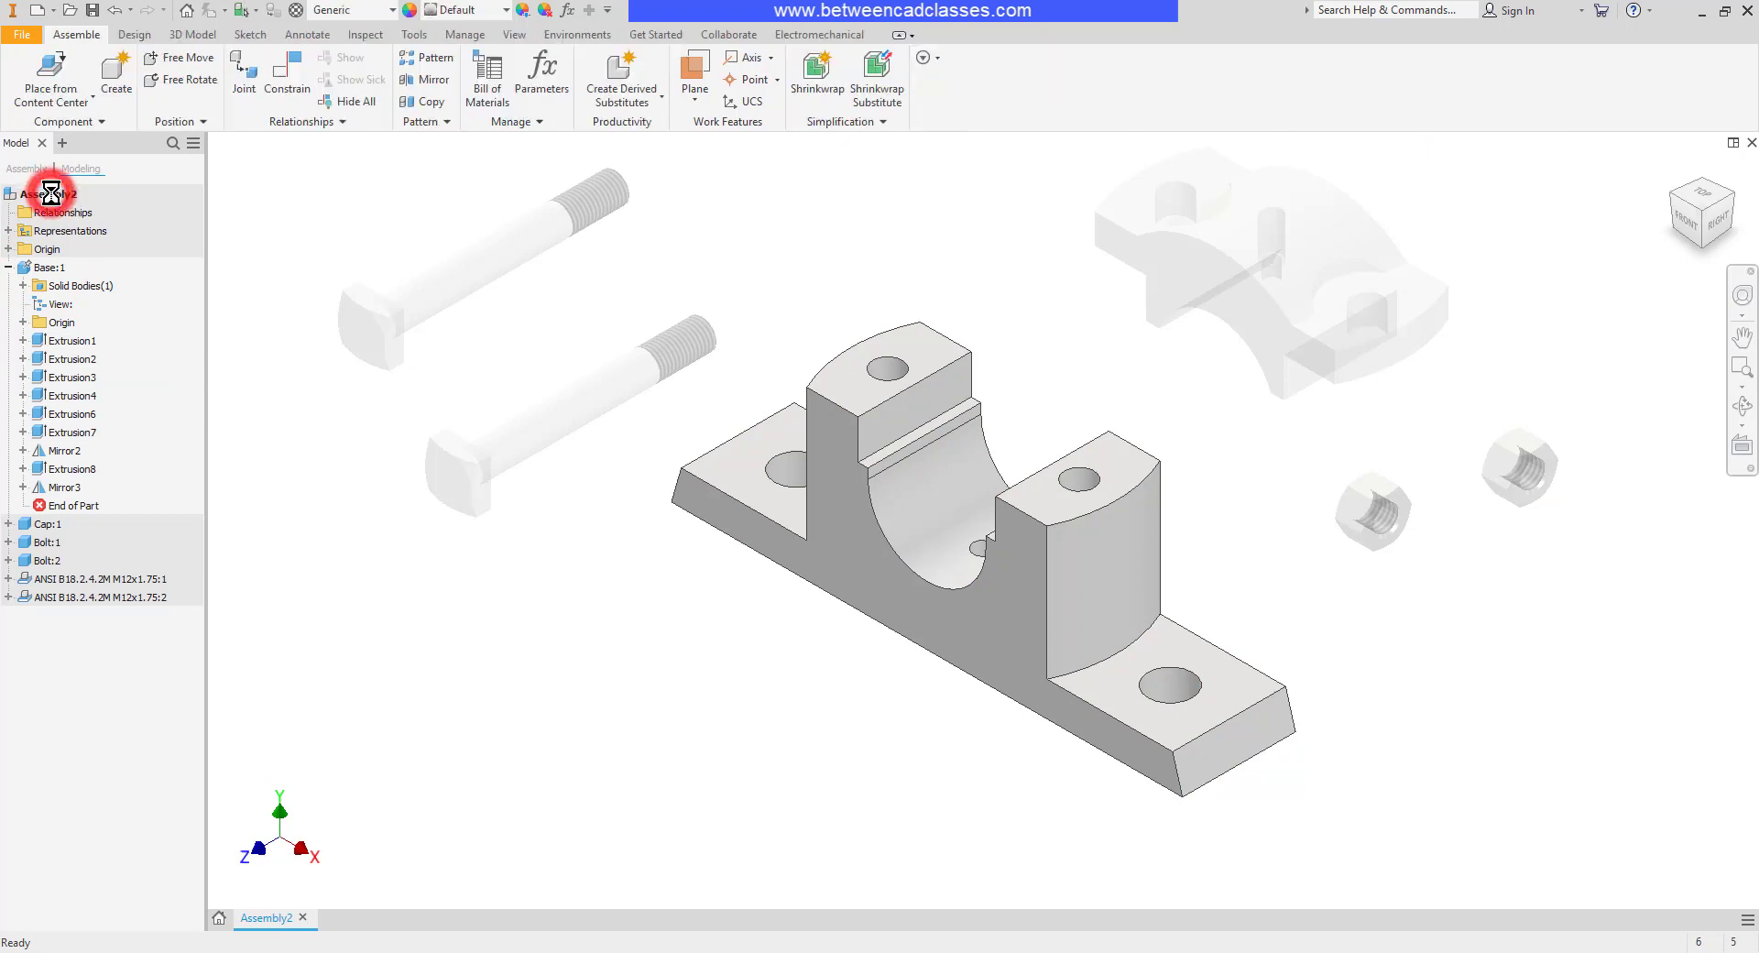
left_click(585, 673)
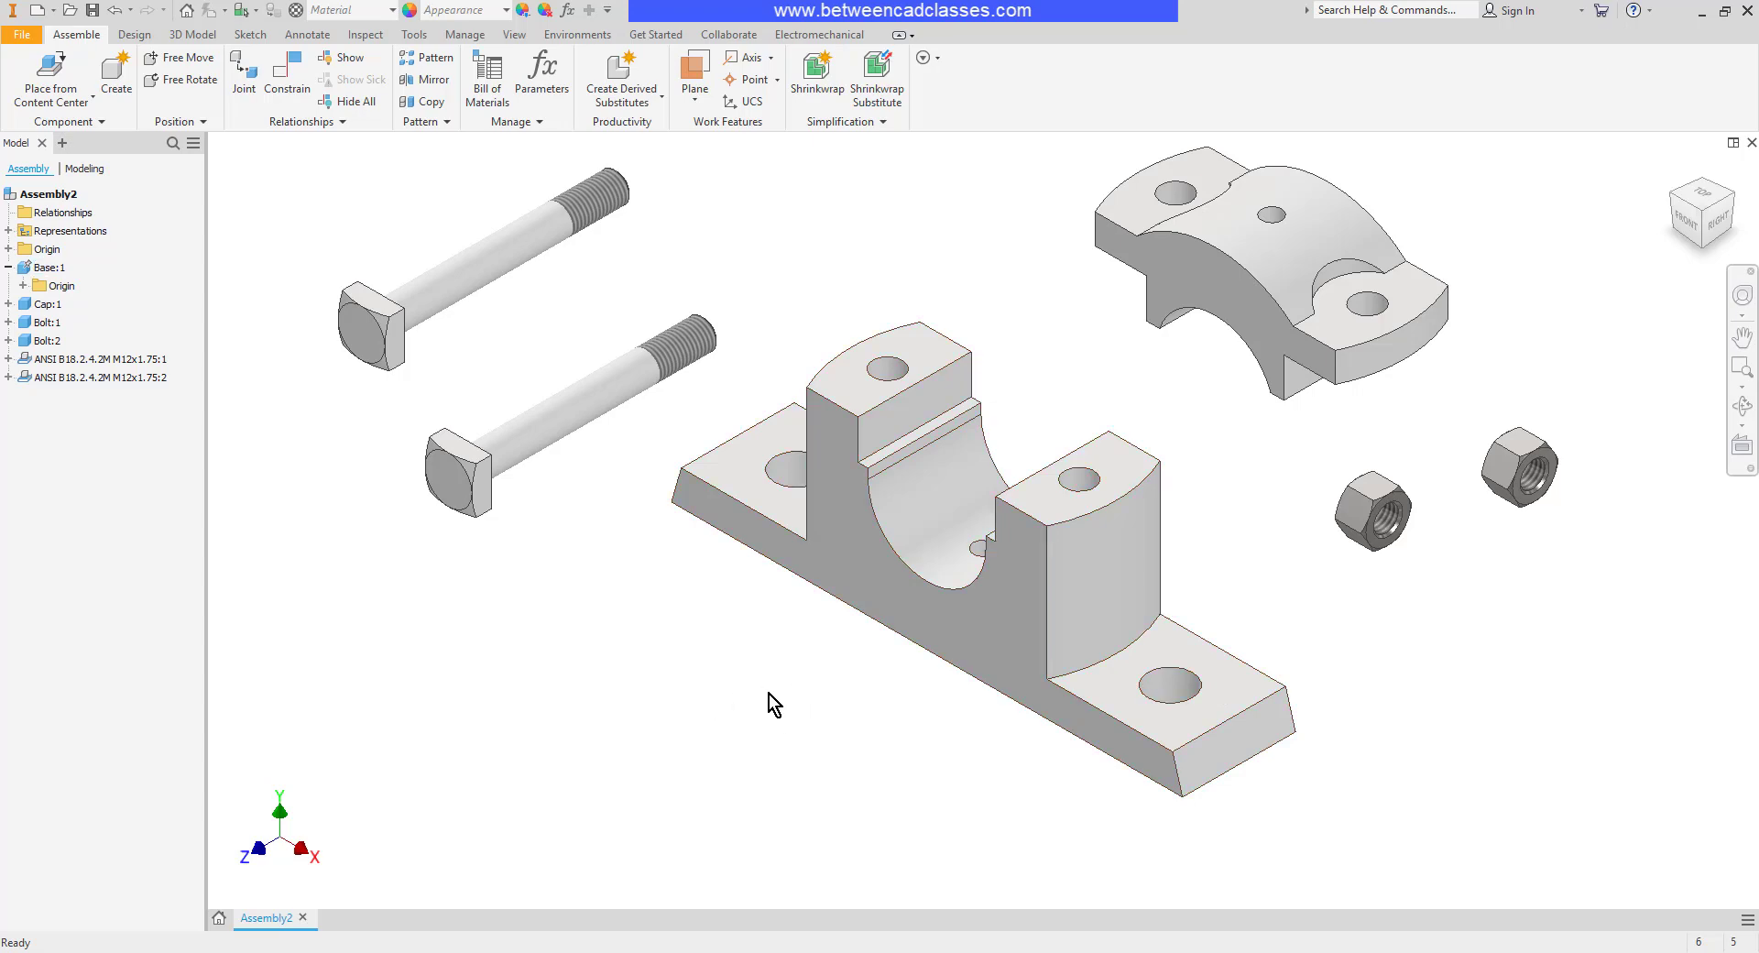
Step: Save the assembly as Assembly2.iam over the existing file, together with the edited Base.ipt
left_click(92, 10)
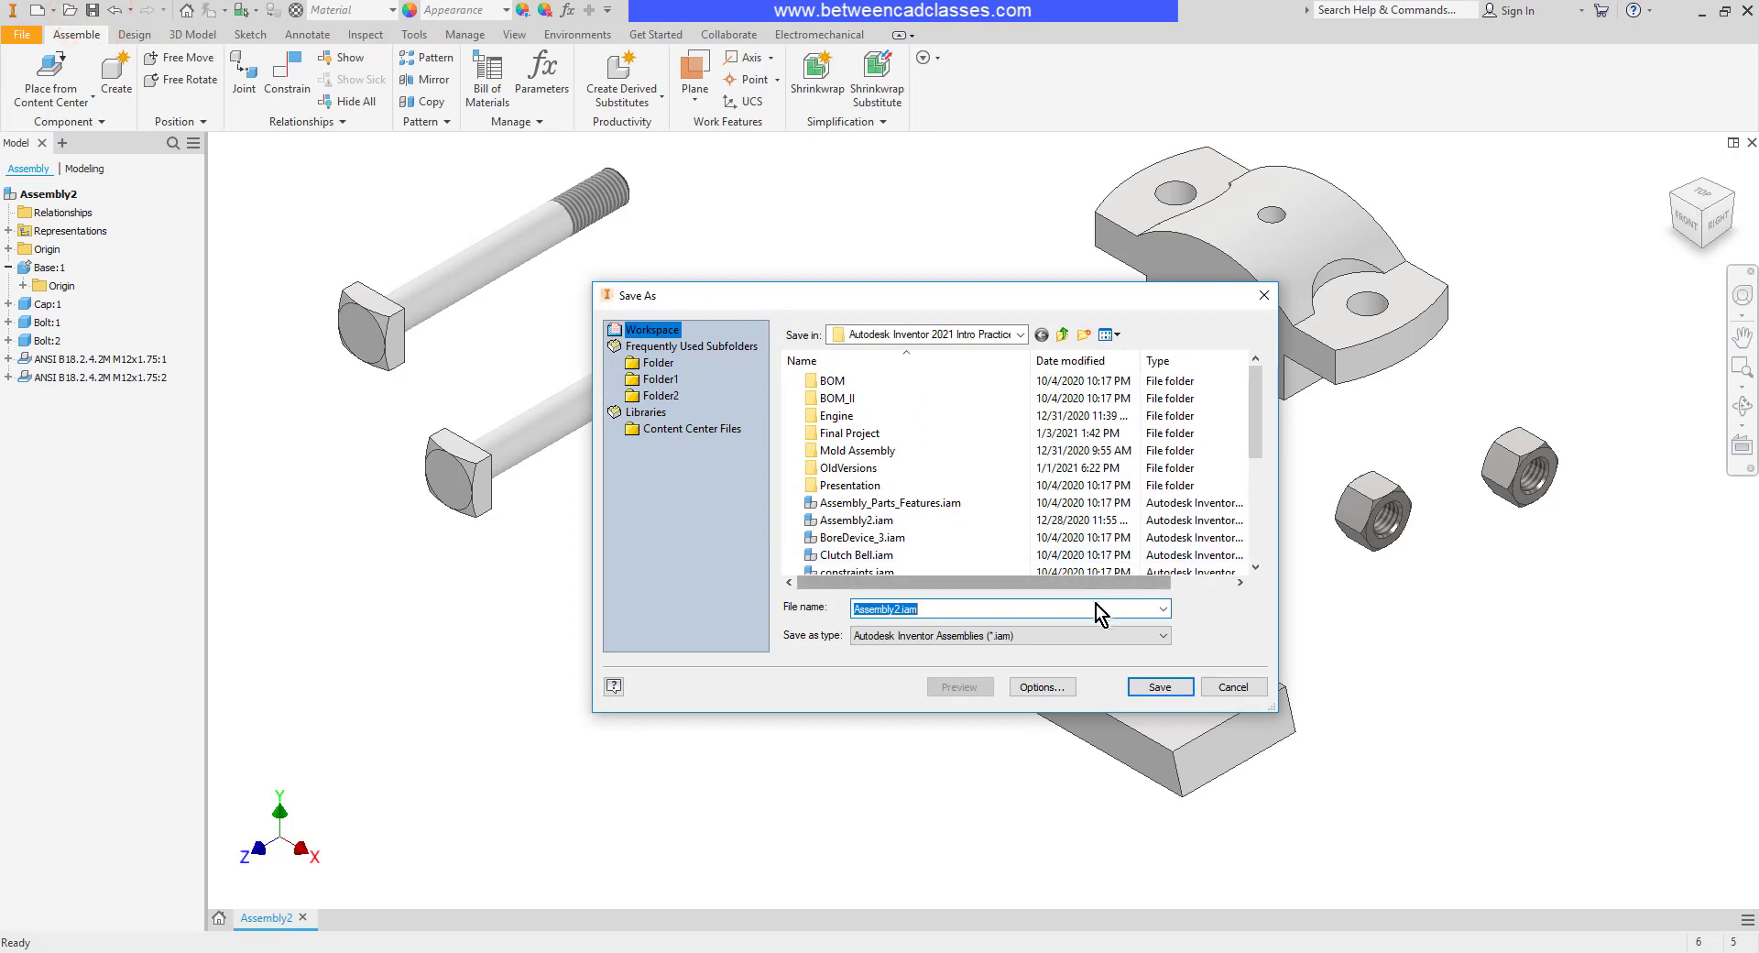
left_click(1153, 685)
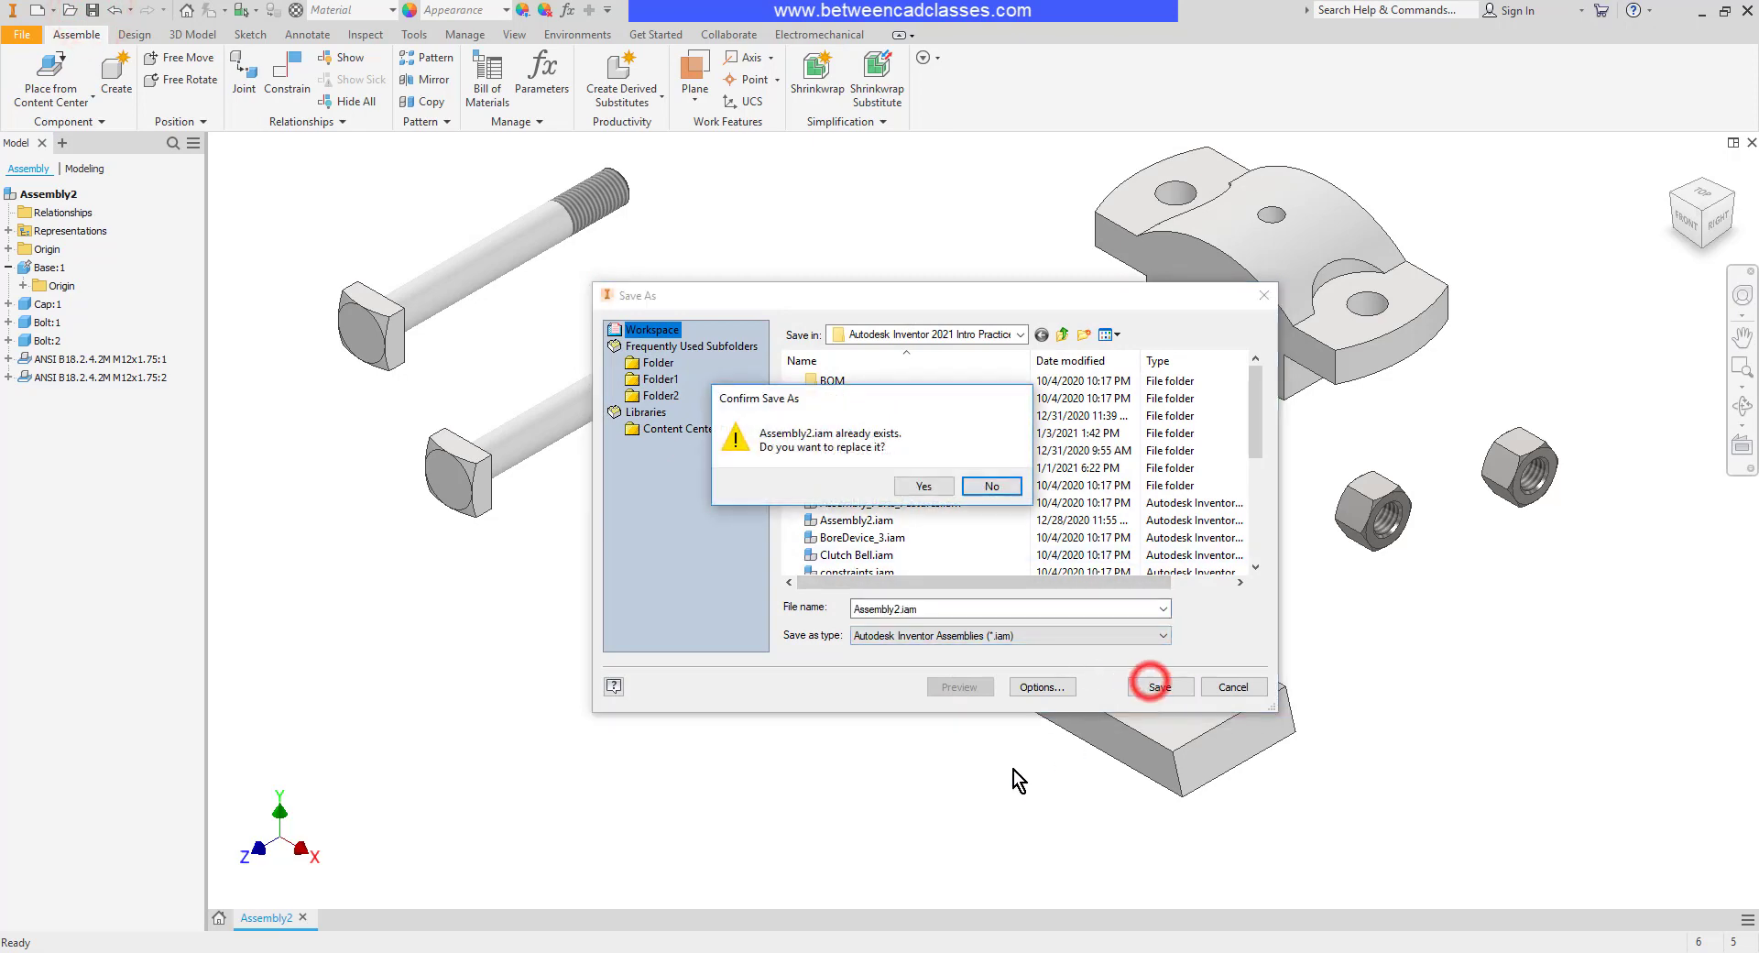
left_click(914, 486)
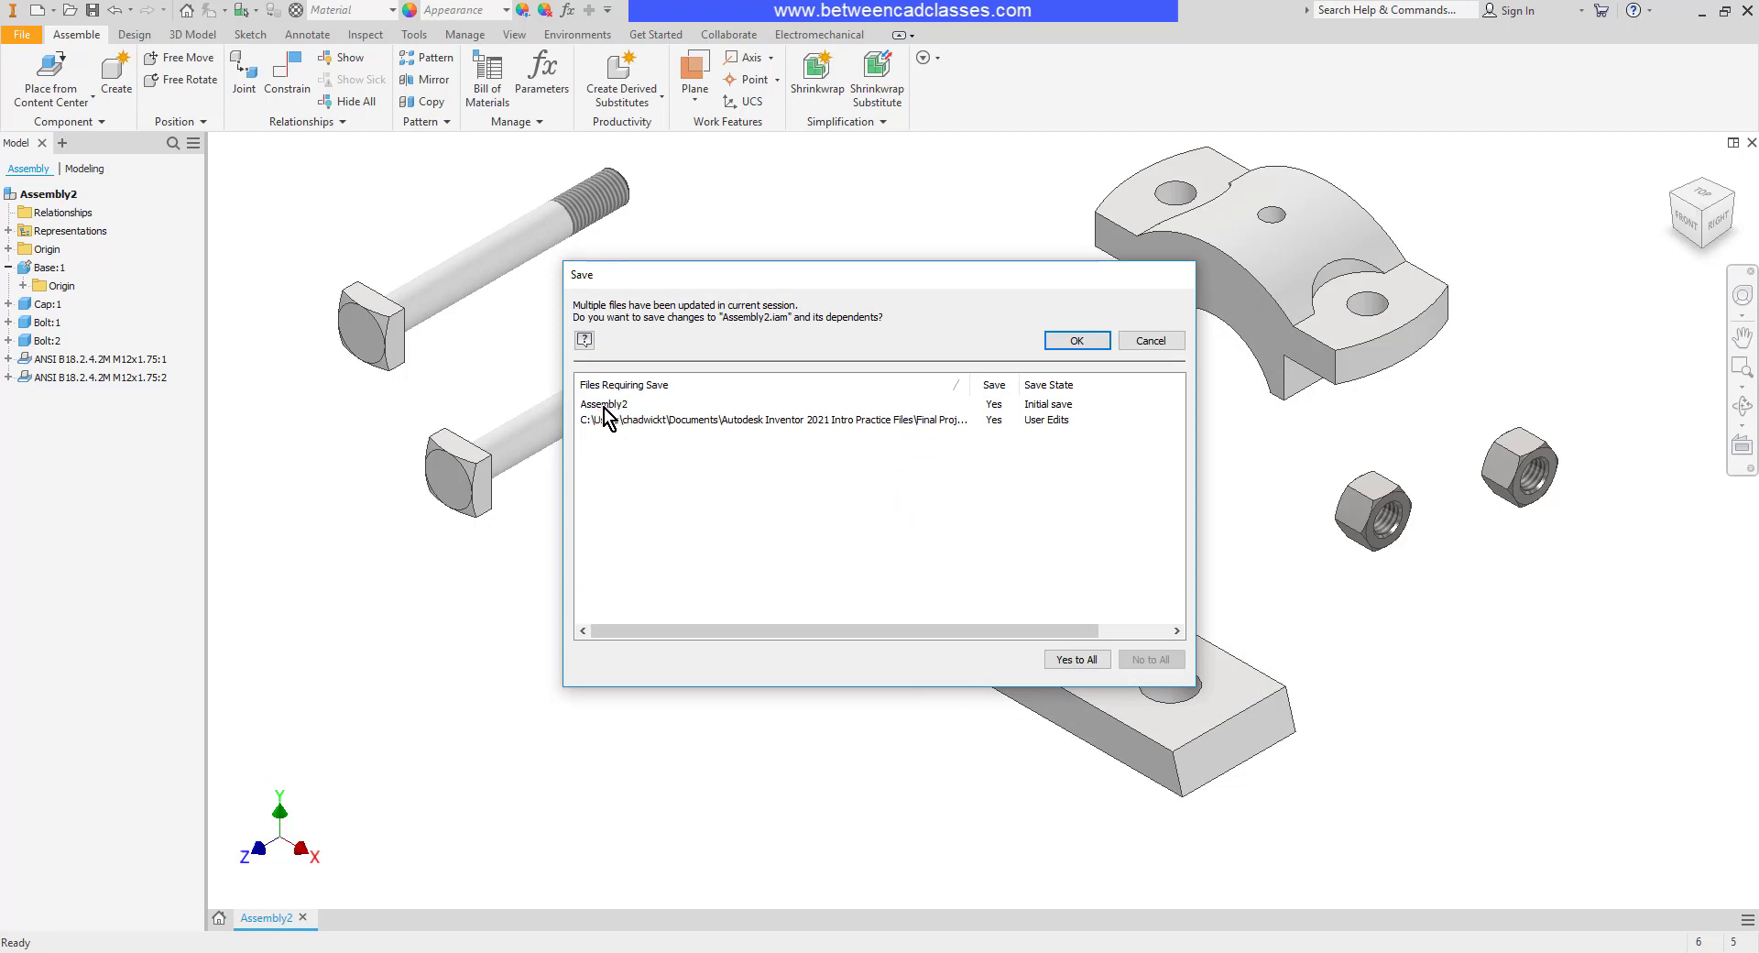
left_click_drag(970, 382, 1049, 382)
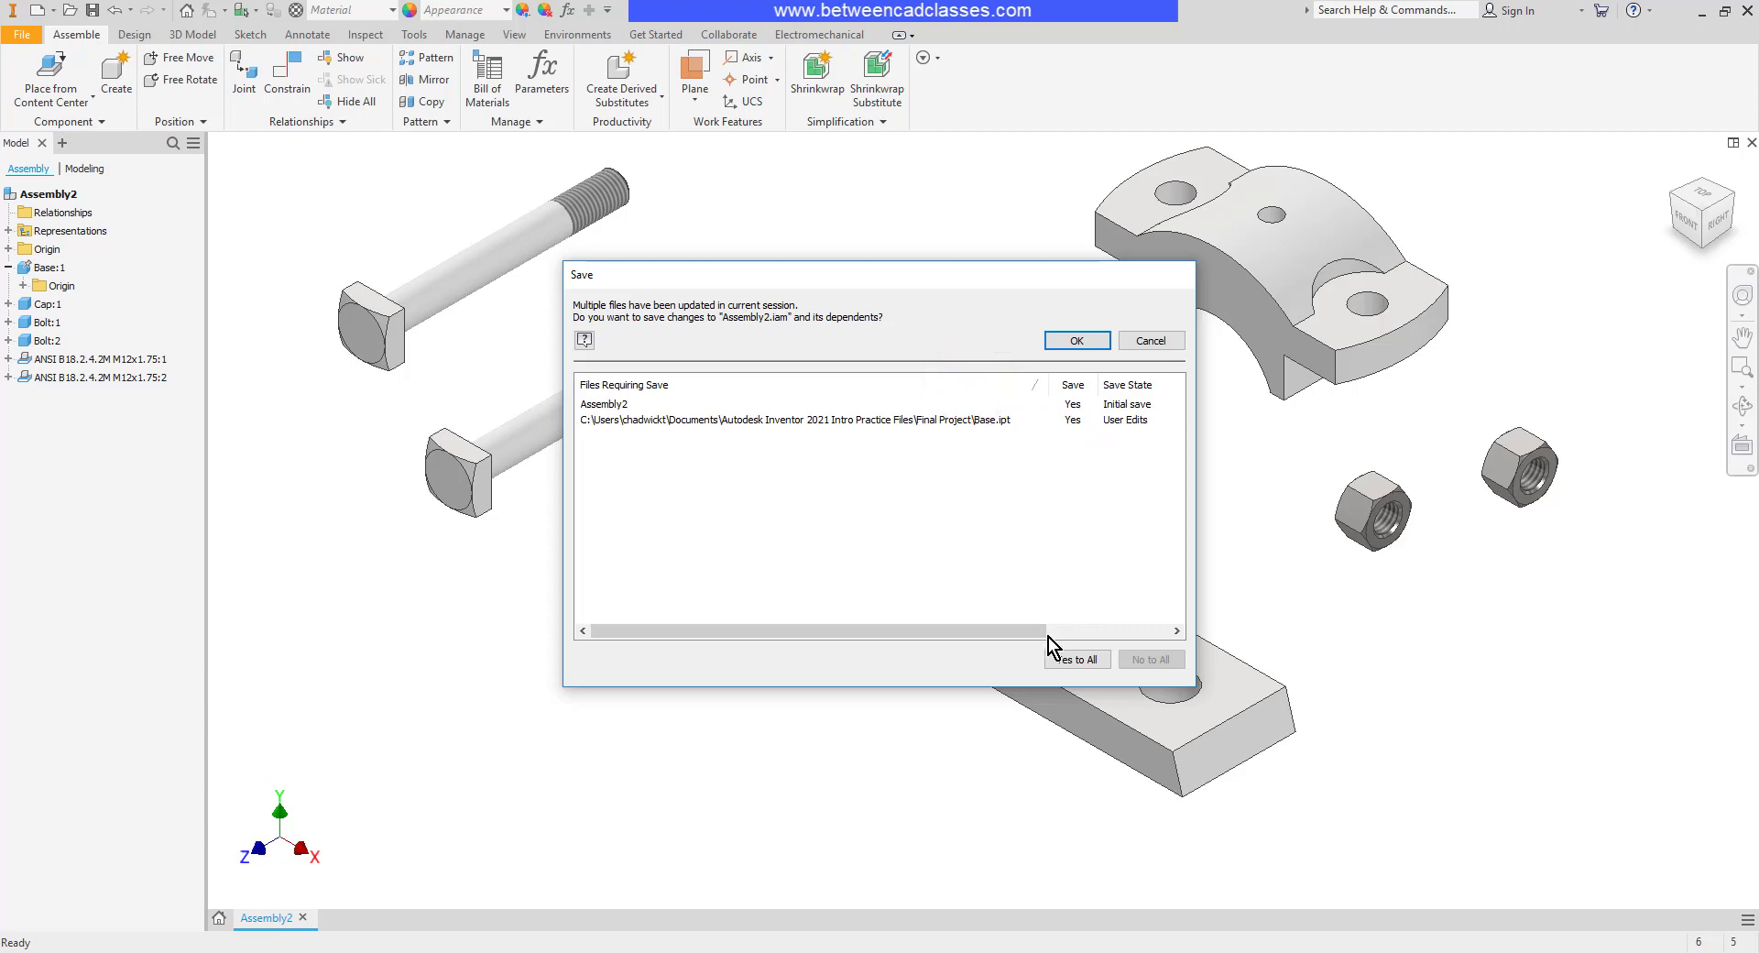
left_click(1077, 341)
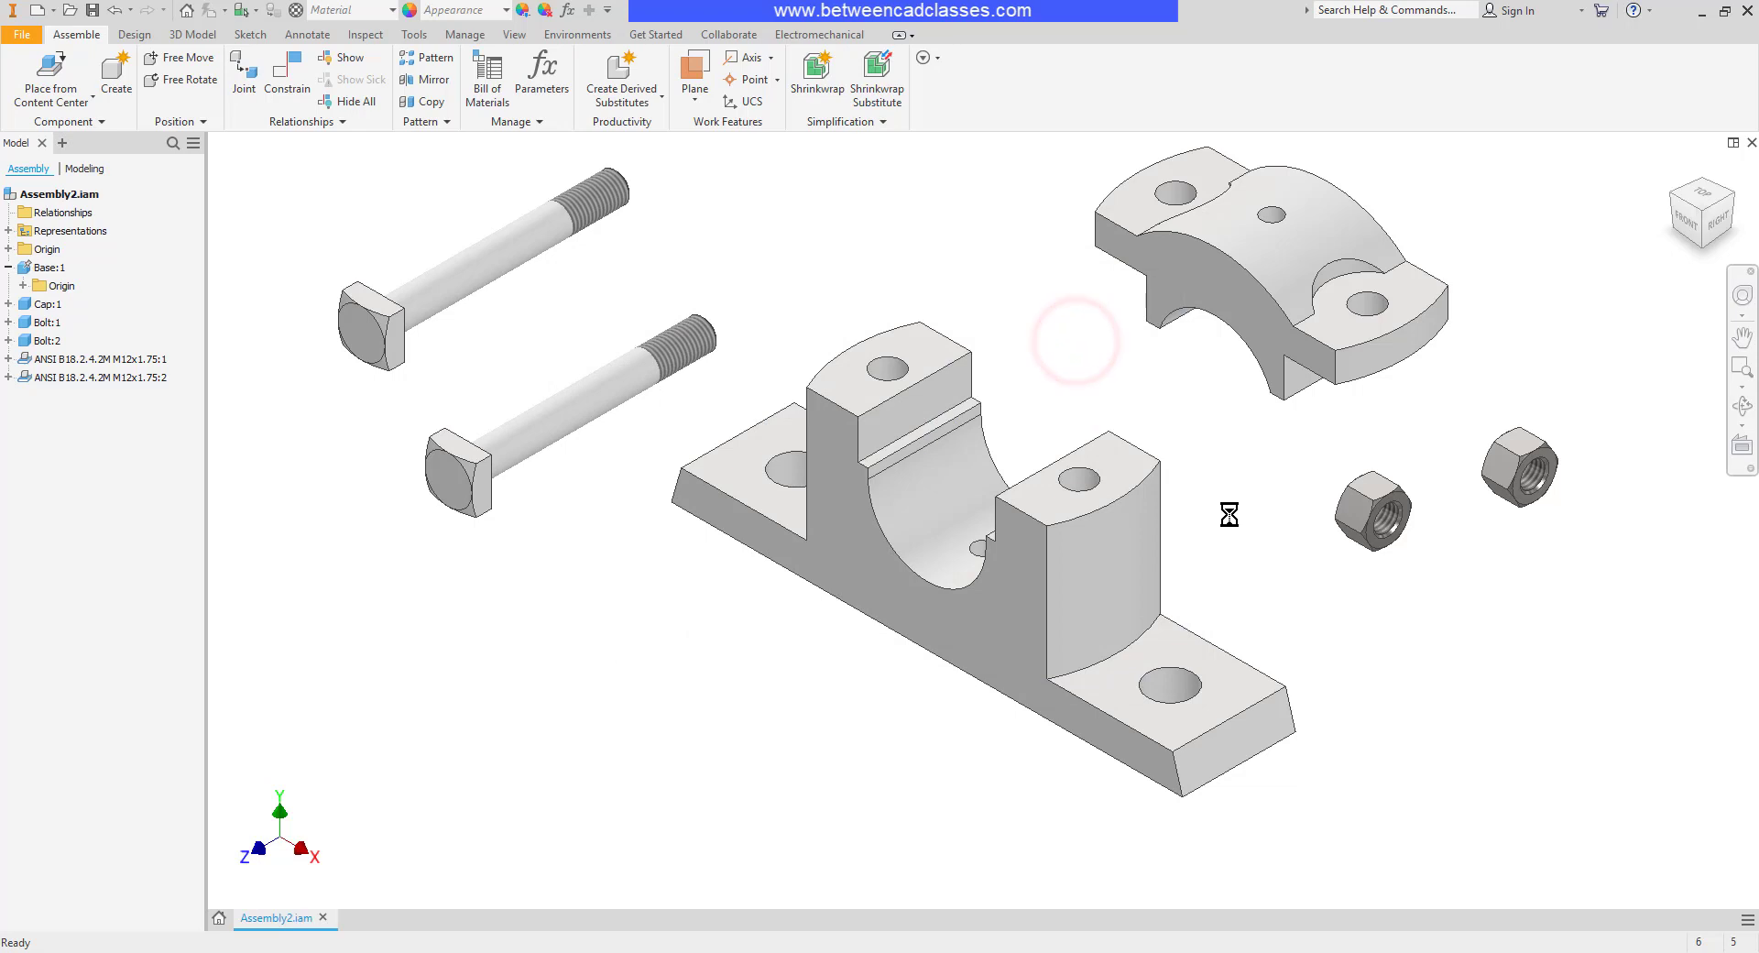